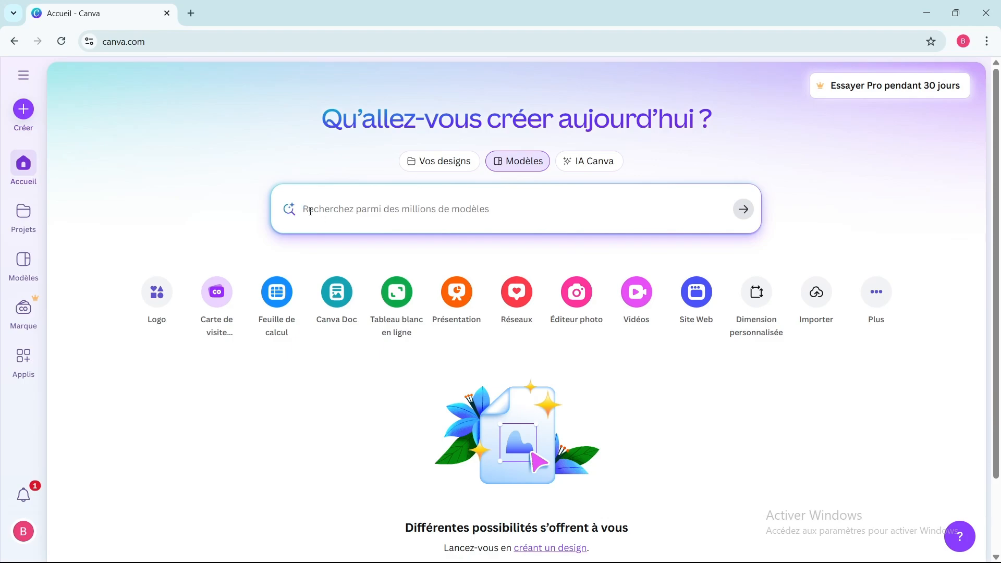
Search the template library for "catalogue de produit"
left_click(309, 211)
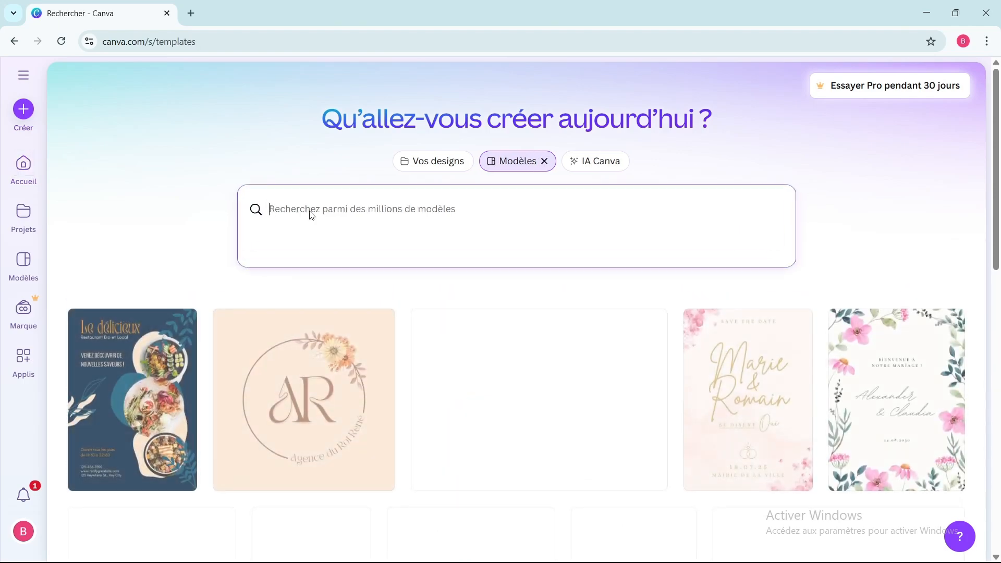
type("catalogue de produit")
key("Return")
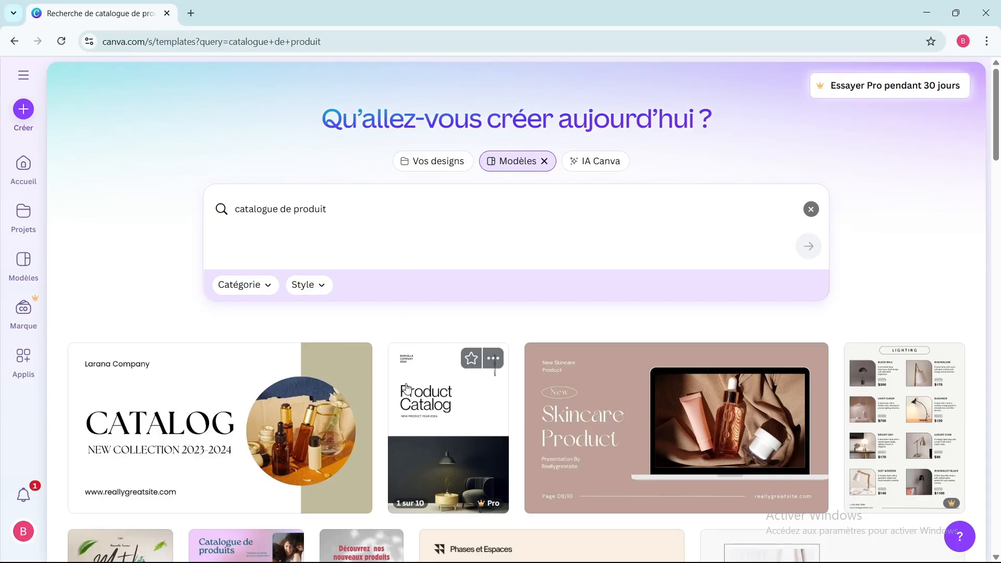
Look through the product catalogue templates in the search results to compare their layouts and styles
scroll(405, 276, "down", 5)
scroll(408, 388, "down", 6)
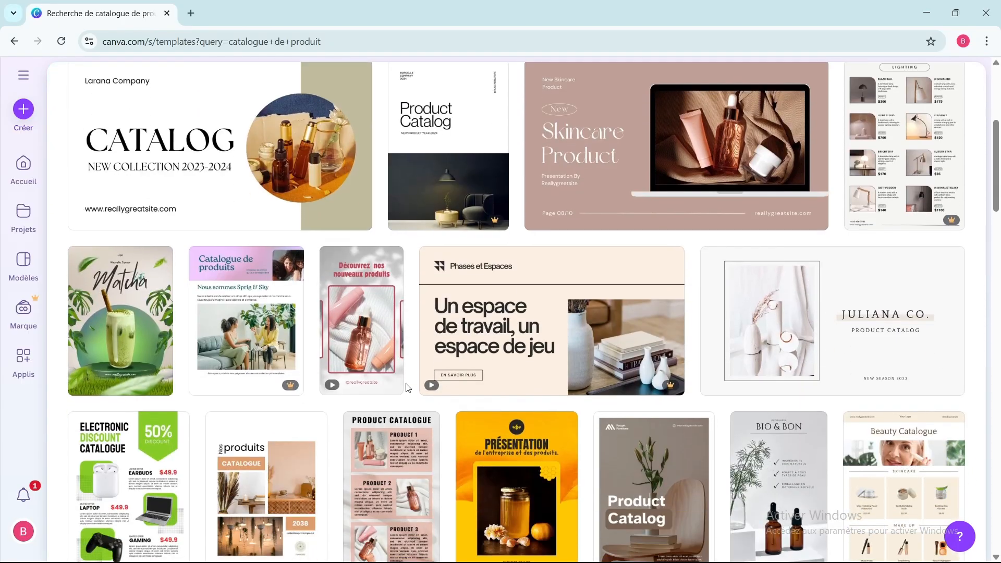
scroll(408, 388, "down", 3)
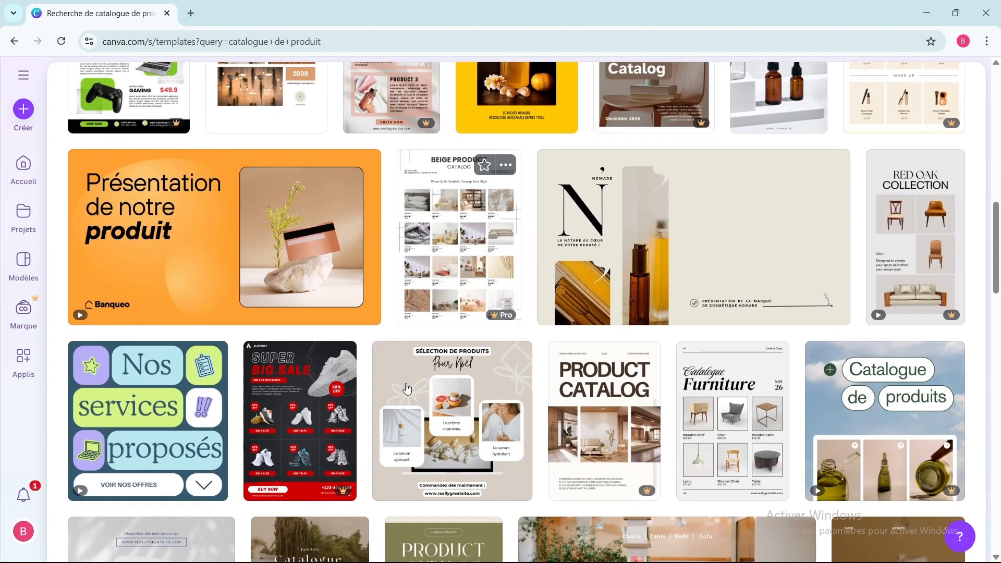
scroll(408, 387, "up", 3)
scroll(408, 388, "down", 8)
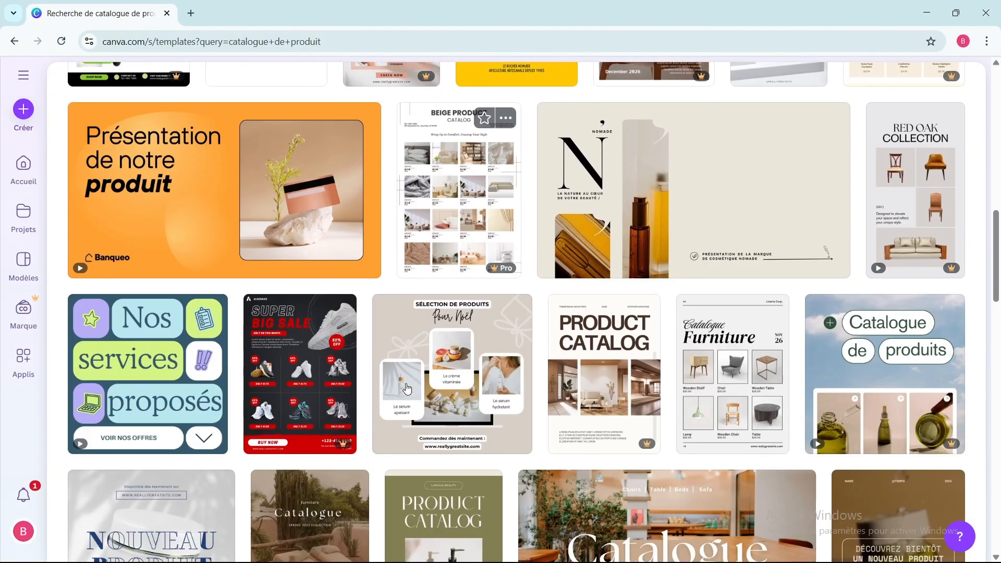
scroll(408, 388, "up", 2)
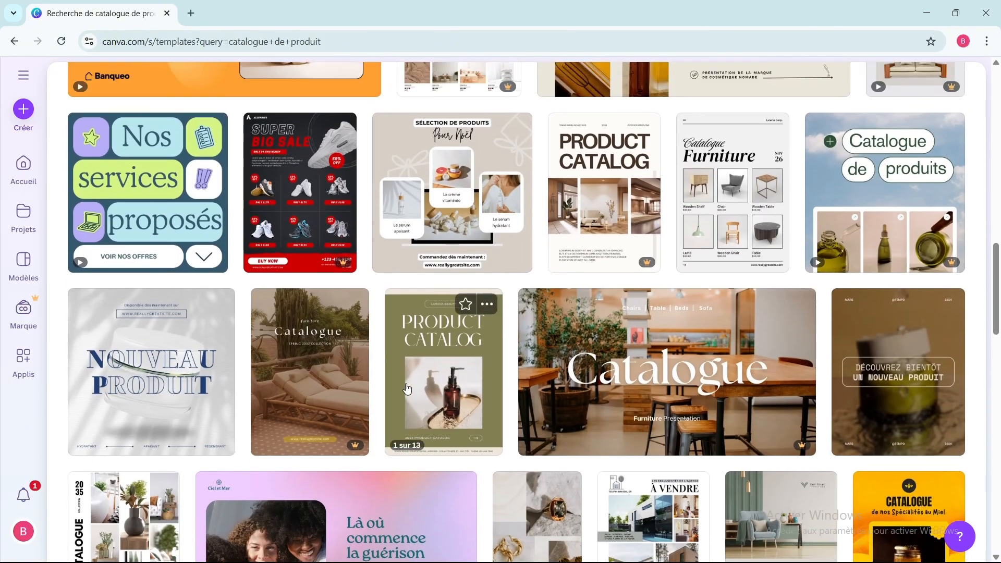
scroll(408, 388, "down", 1)
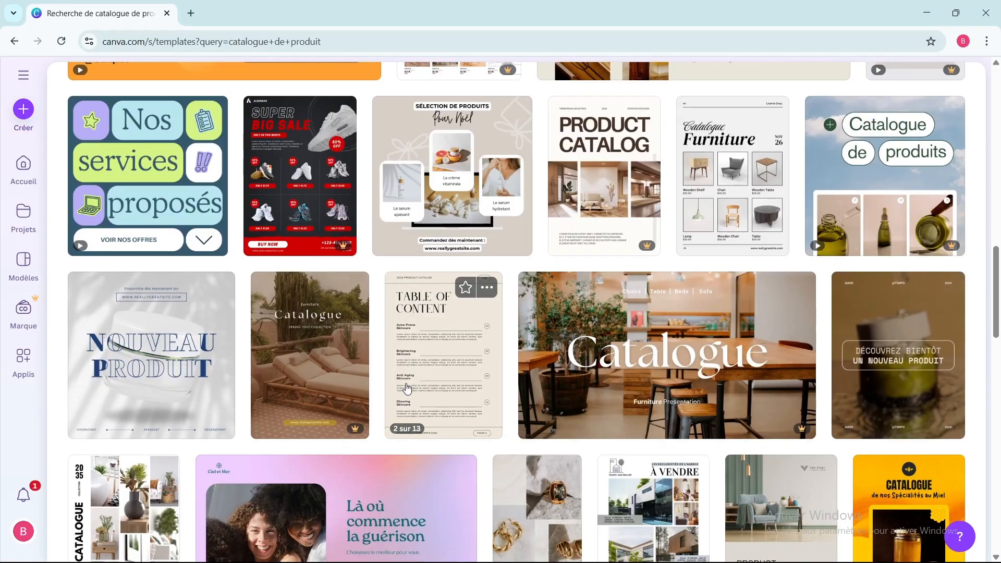
scroll(408, 387, "down", 10)
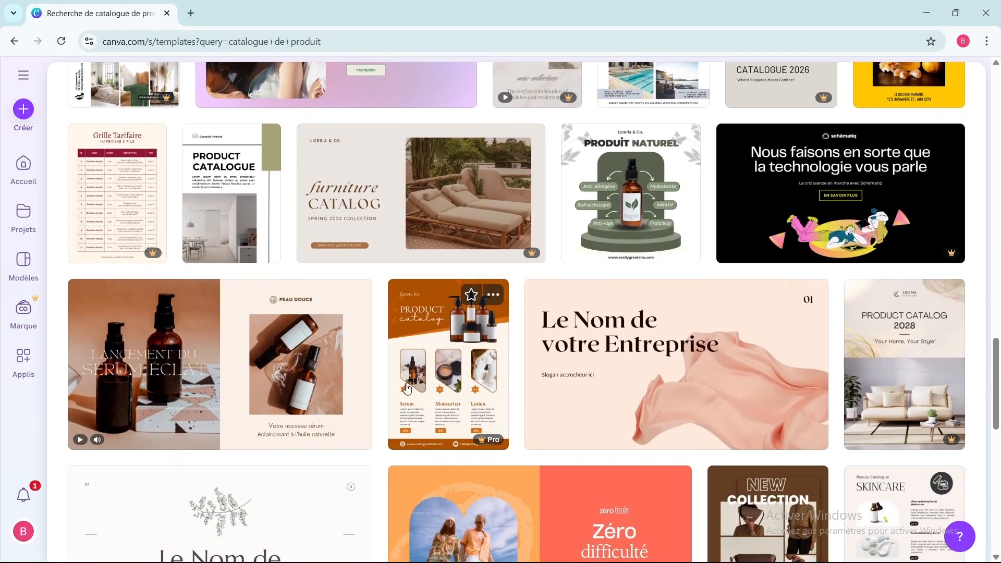
scroll(408, 388, "down", 4)
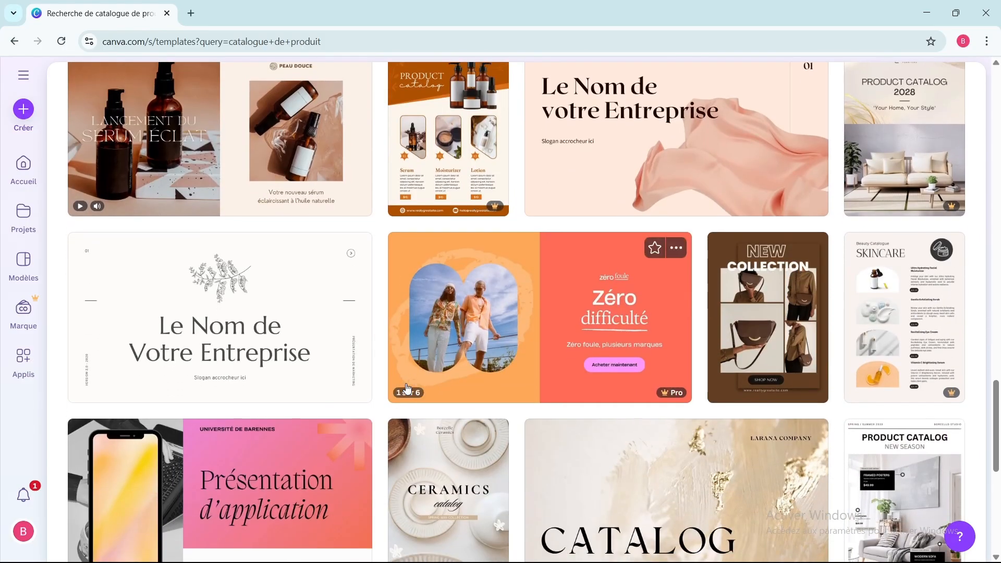
scroll(408, 388, "down", 3)
scroll(408, 387, "down", 3)
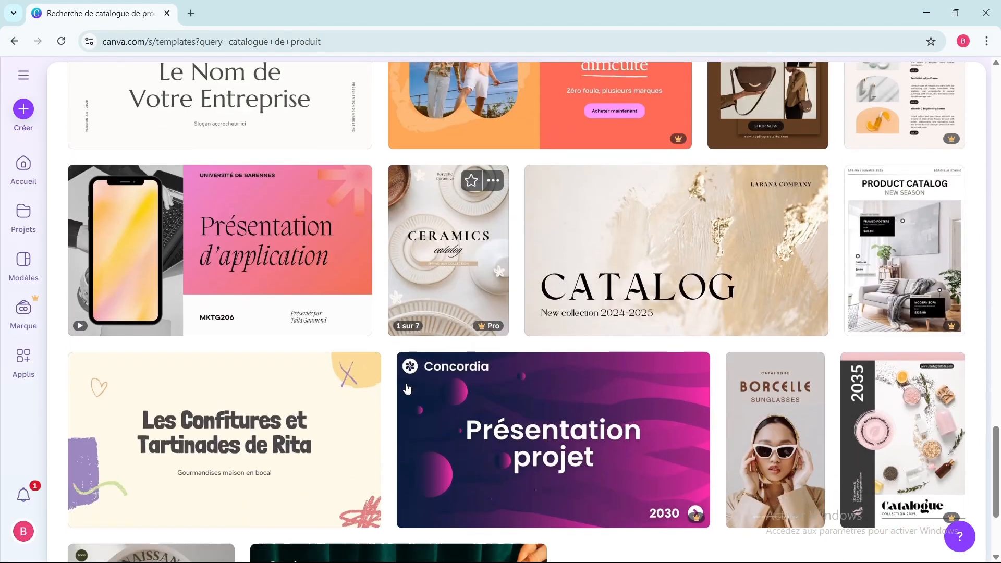
scroll(408, 387, "down", 2)
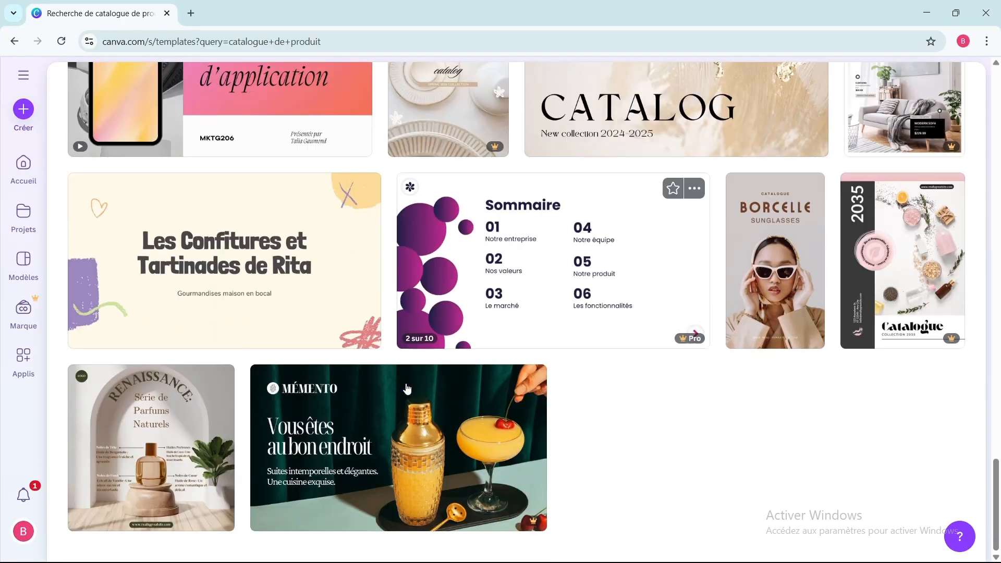
scroll(407, 387, "up", 6)
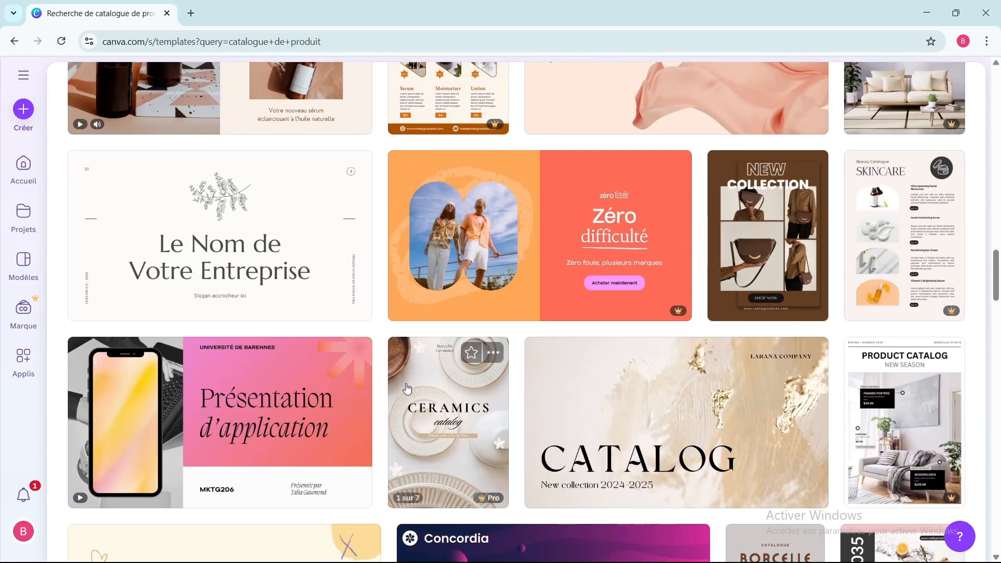
scroll(407, 388, "up", 9)
scroll(408, 388, "up", 3)
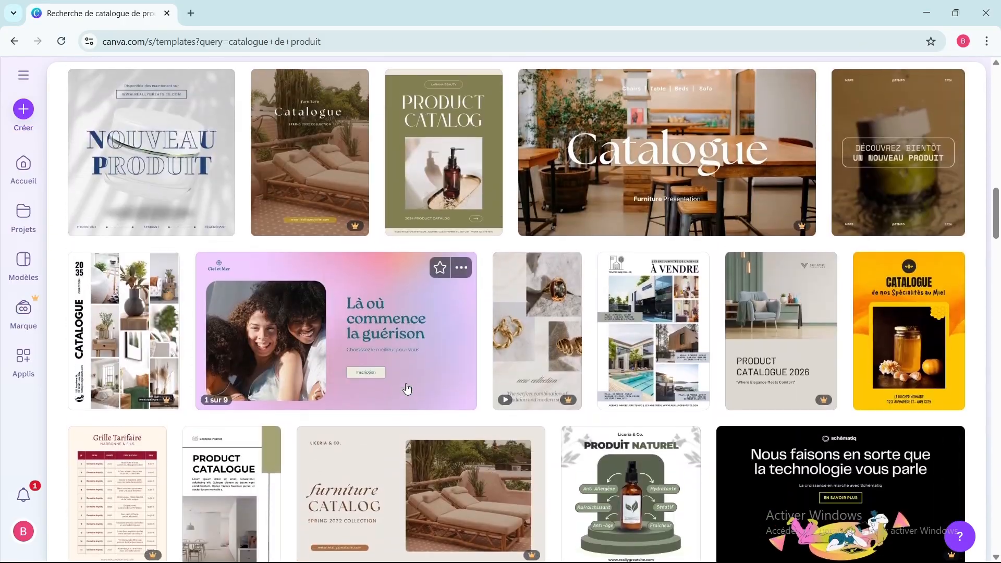
scroll(407, 388, "up", 7)
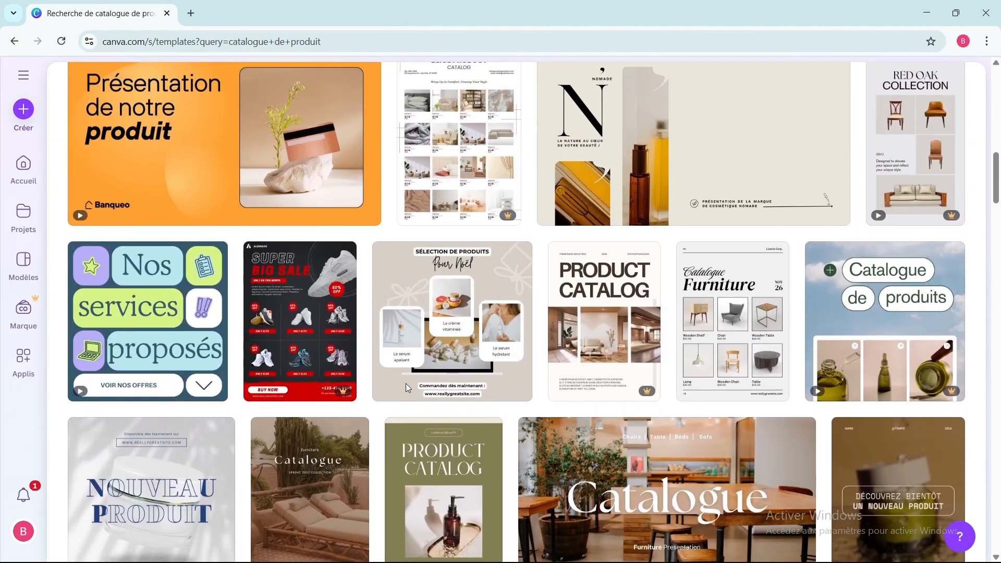
scroll(408, 388, "up", 3)
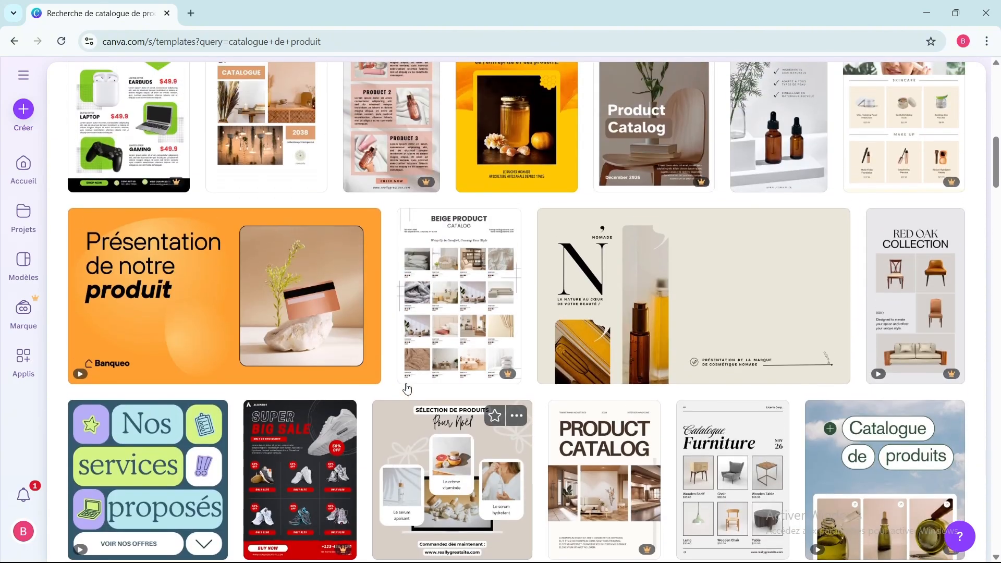
scroll(408, 388, "up", 4)
scroll(407, 388, "up", 5)
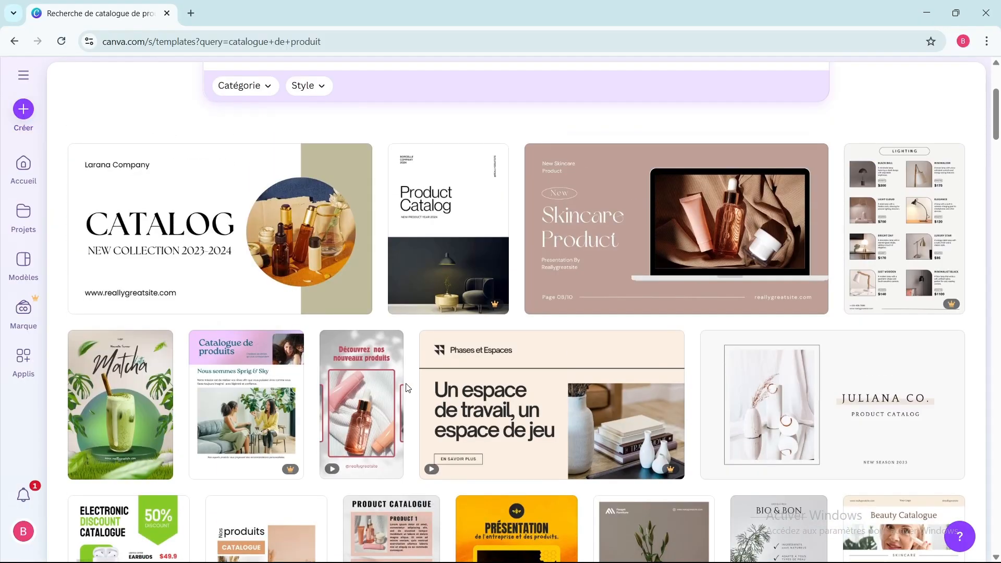
Open the "Cream and White Aesthetic Simple Catalog Furniture Flyer" template for customization as a new design
left_click(730, 290)
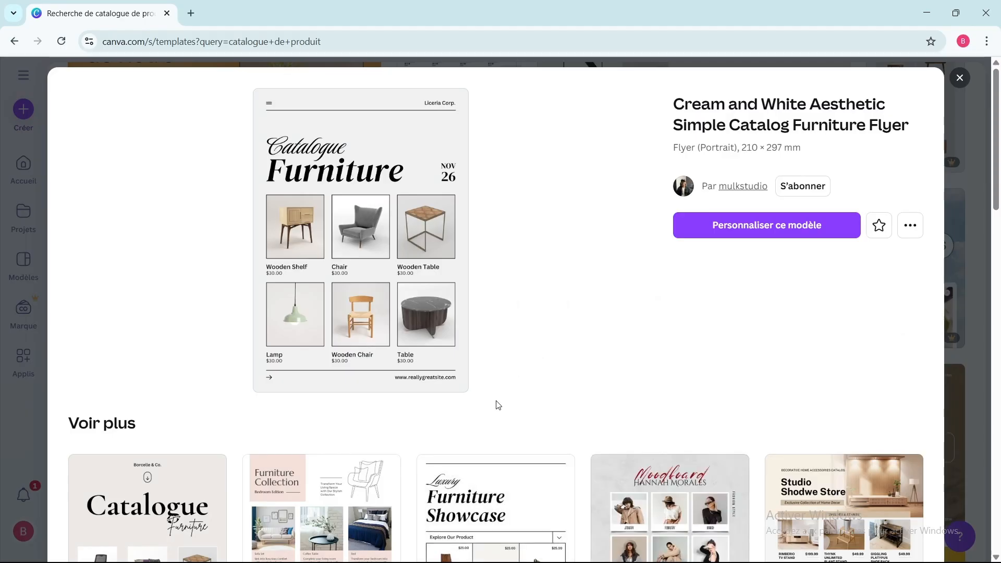
scroll(499, 409, "down", 3)
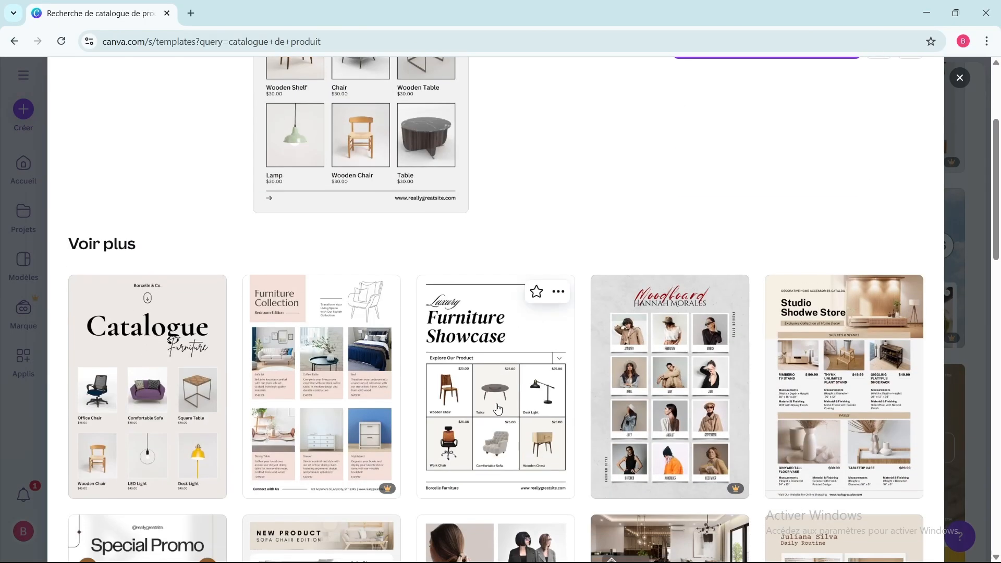
scroll(497, 409, "down", 3)
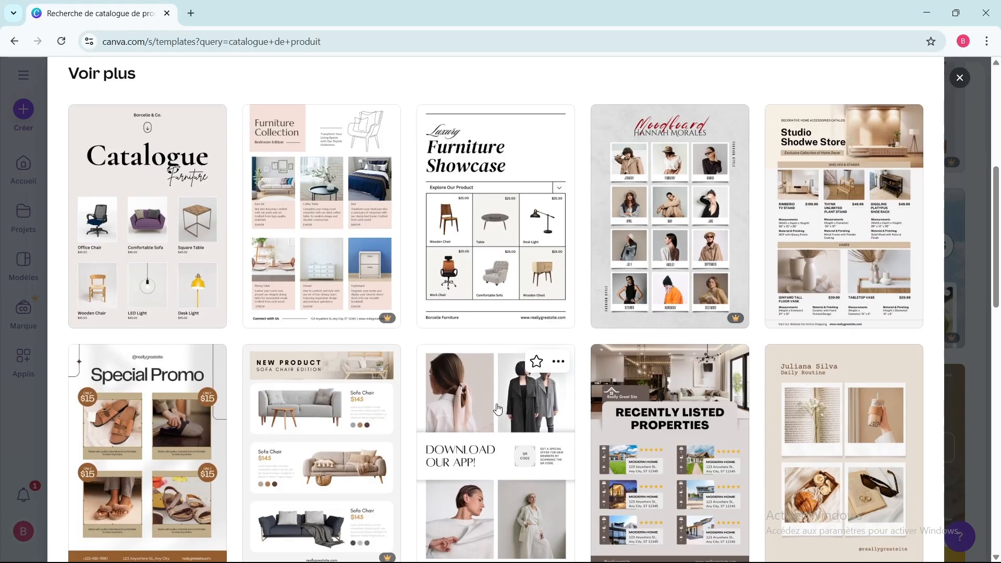
scroll(497, 410, "down", 2)
scroll(498, 409, "down", 1)
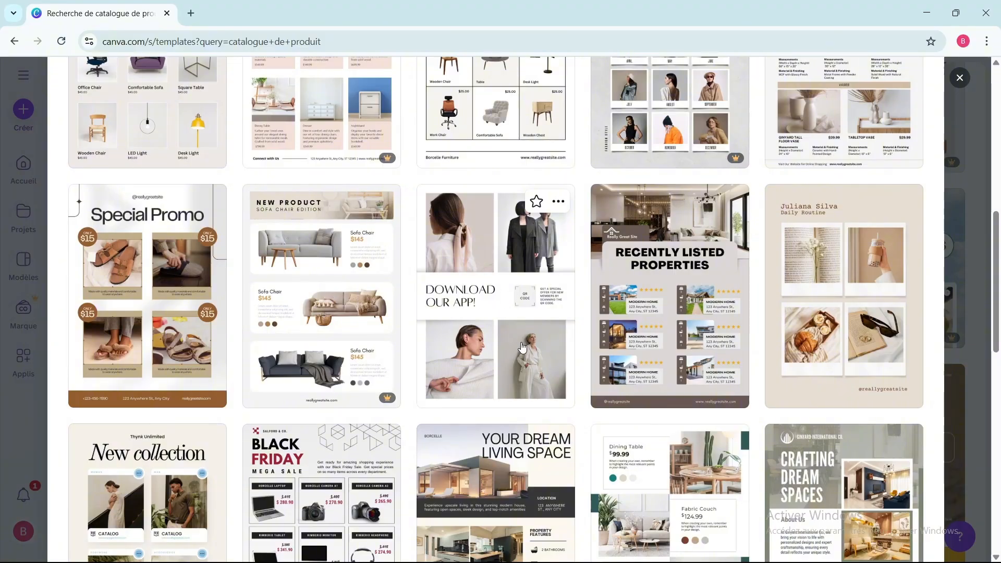
scroll(638, 295, "up", 12)
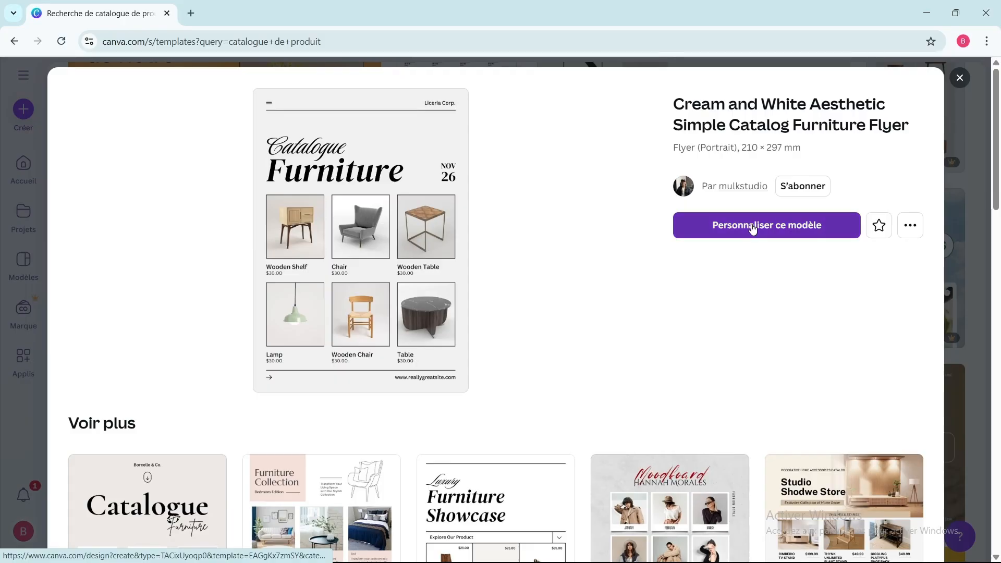
left_click(760, 239)
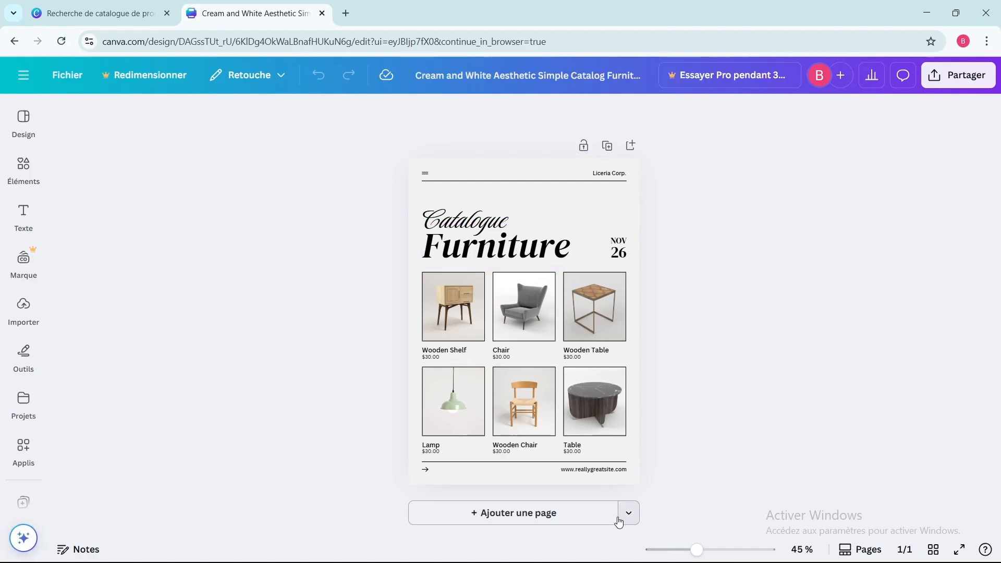
Delete the upper row's three product pictures with their frames: the wooden shelf, the grey chair and the wooden table
left_click(707, 551)
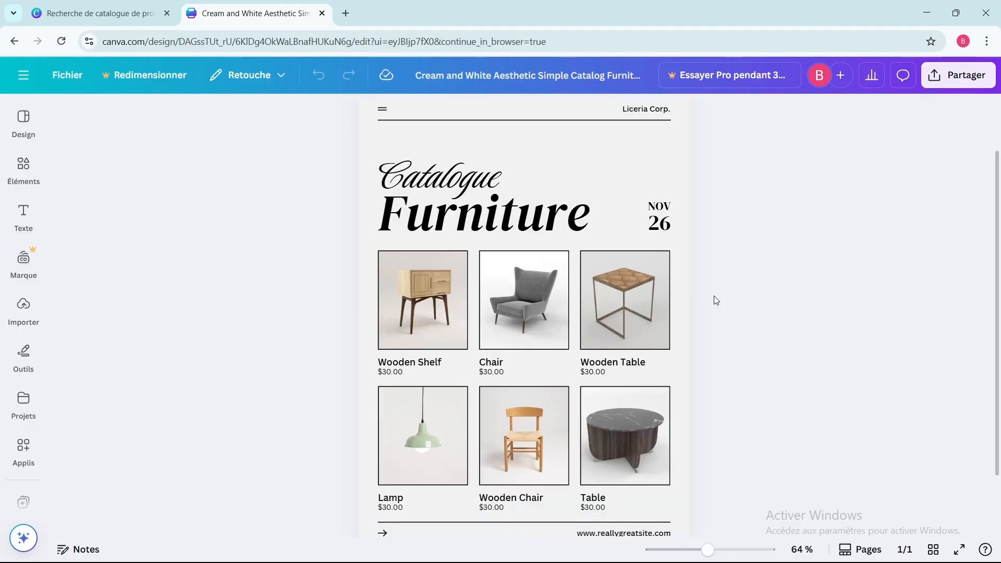
scroll(725, 296, "up", 2)
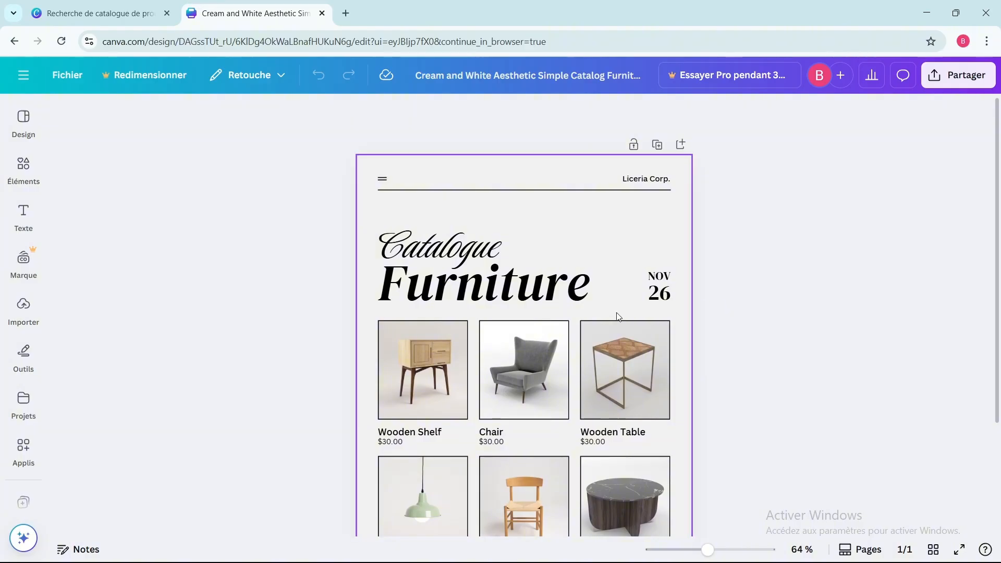
scroll(581, 347, "down", 4)
left_click(433, 232)
left_click(443, 163)
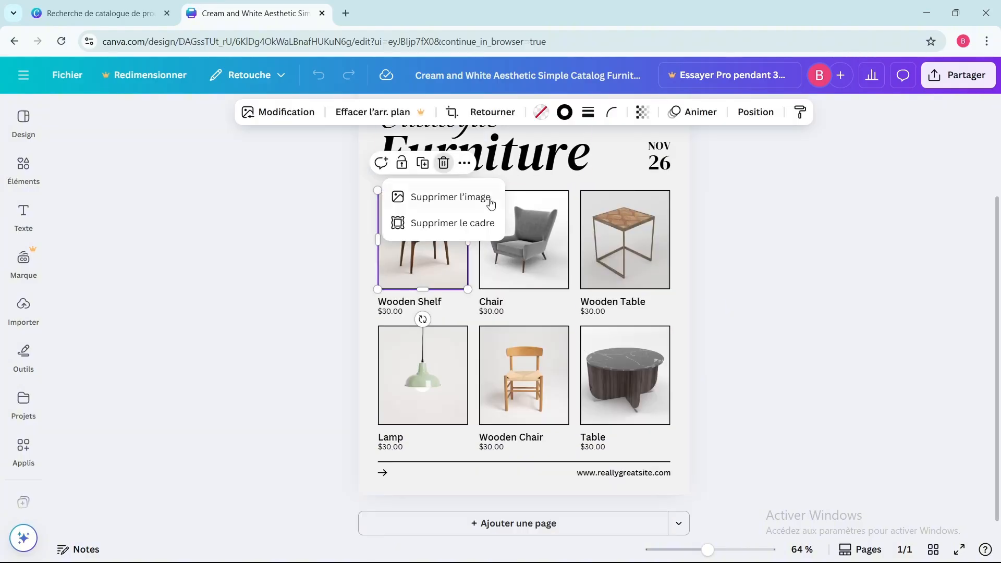
left_click(484, 222)
left_click(517, 239)
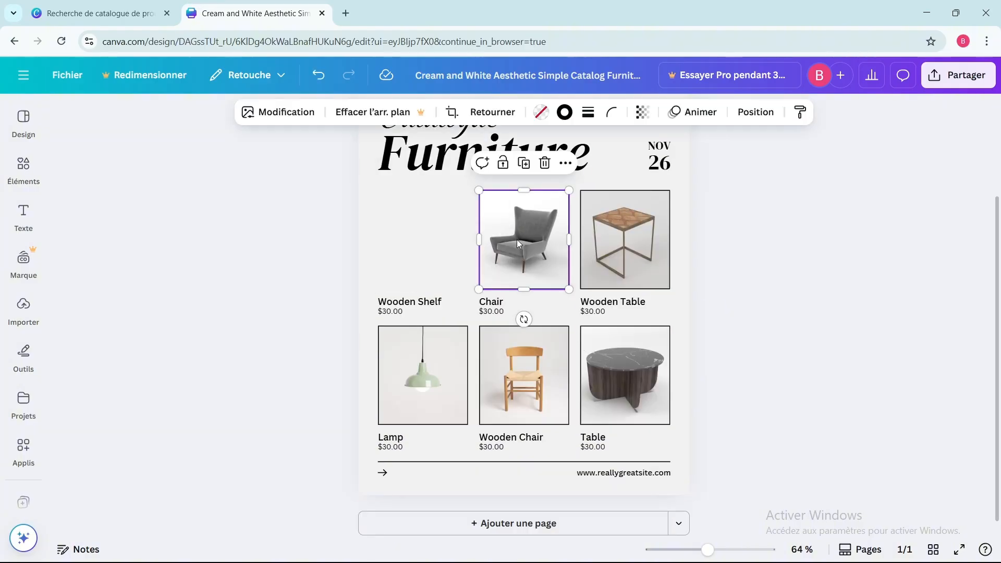
left_click(544, 164)
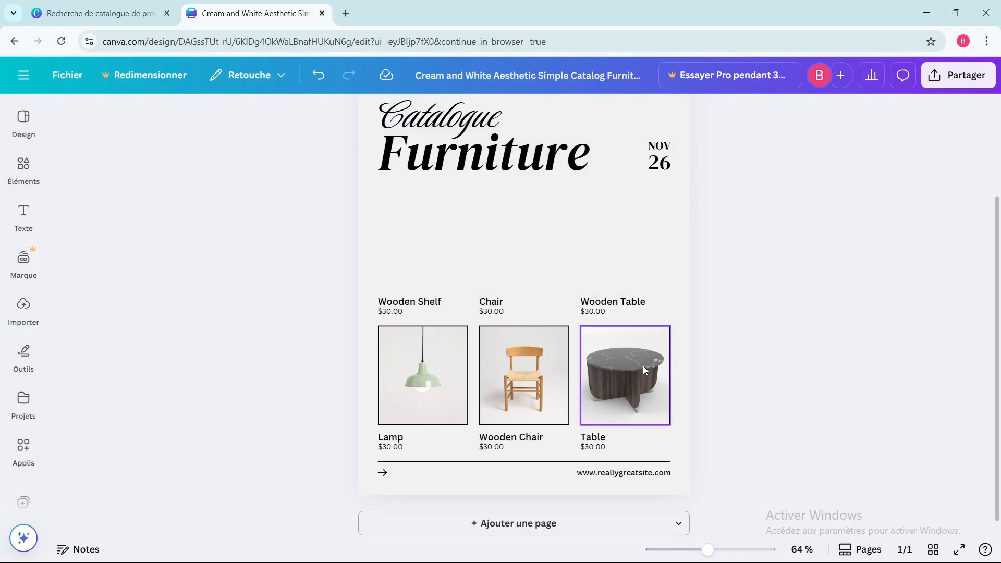
Delete the lower row's three product pictures with their frames: the lamp, the wooden chair and the round table
left_click(416, 361)
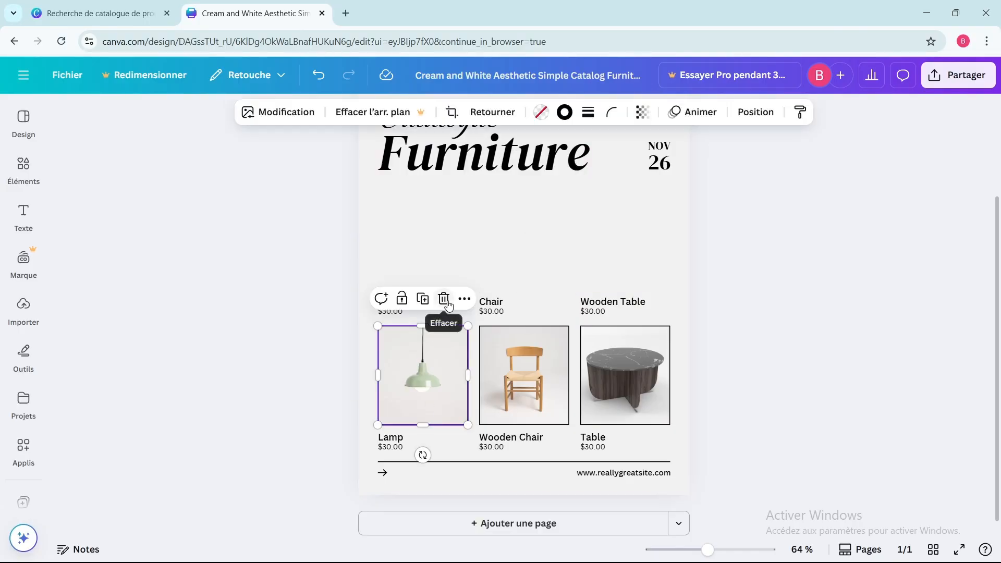
left_click(444, 299)
left_click(452, 359)
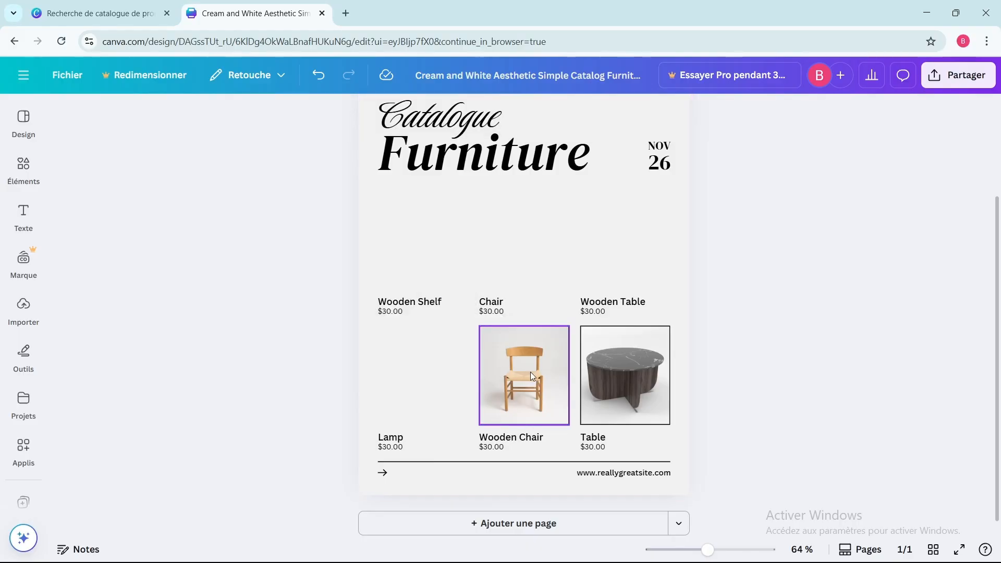
left_click(530, 371)
left_click(544, 299)
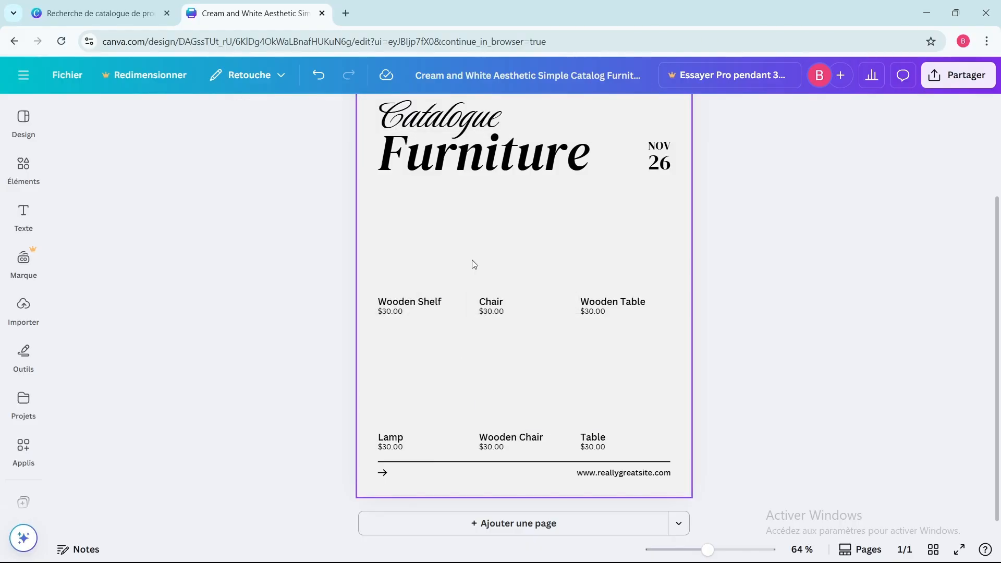
Shrink the "Catalogue" title to about size 51.6 and "Furniture" to about 47.8, placing them side by side below the header line
scroll(473, 264, "up", 3)
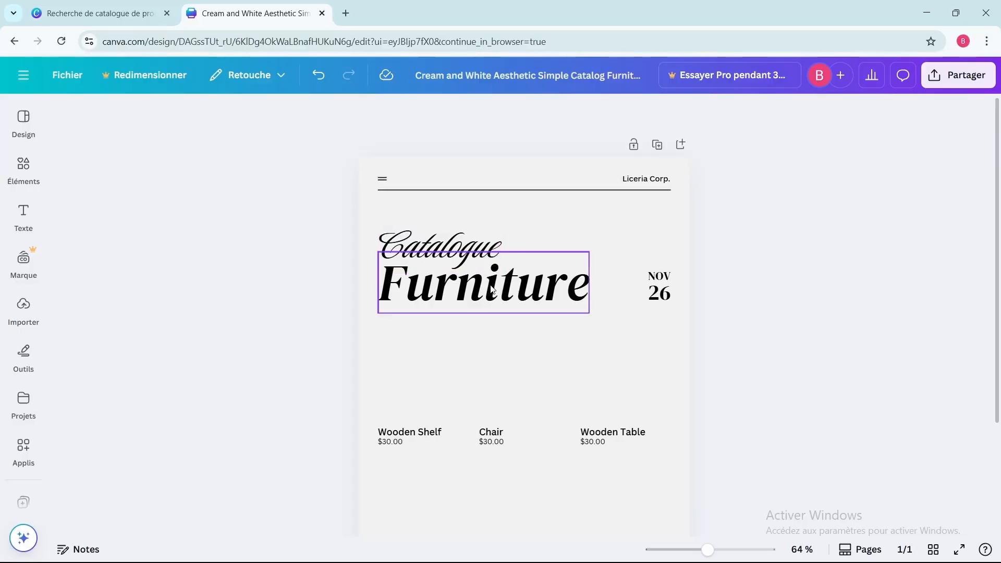
scroll(489, 287, "down", 1)
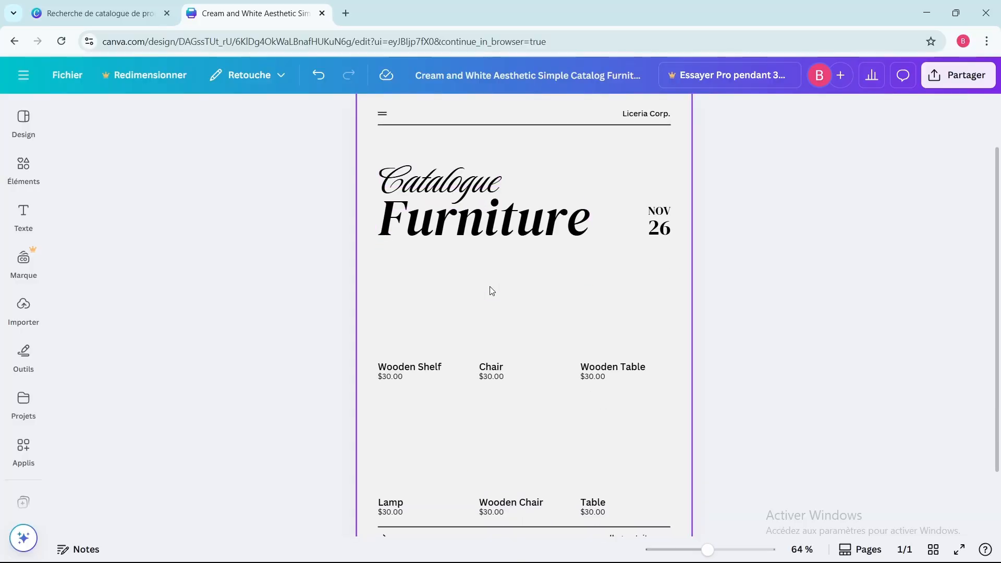
left_click(423, 189)
left_click_drag(423, 188, 455, 162)
scroll(400, 226, "up", 1)
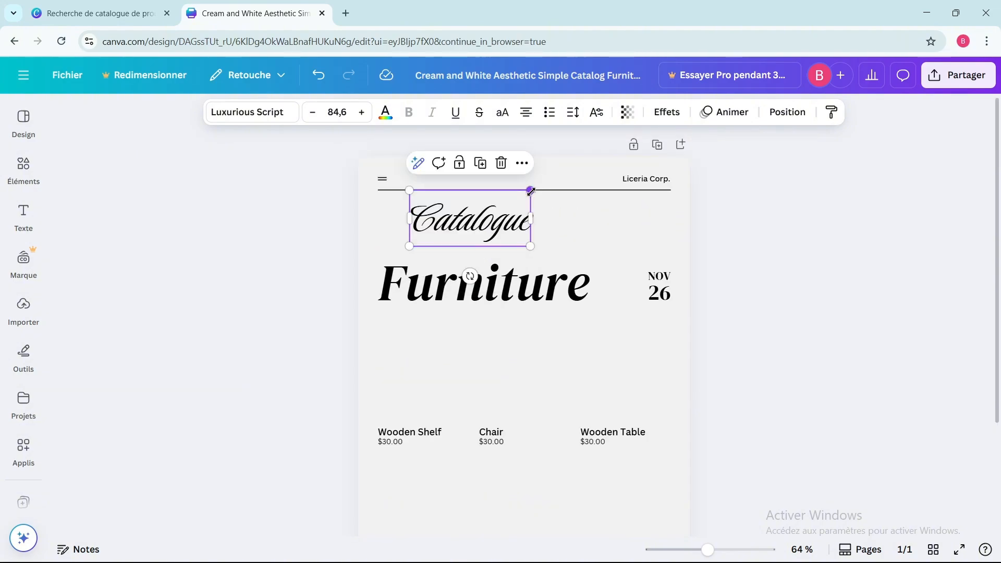
left_click_drag(530, 191, 490, 230)
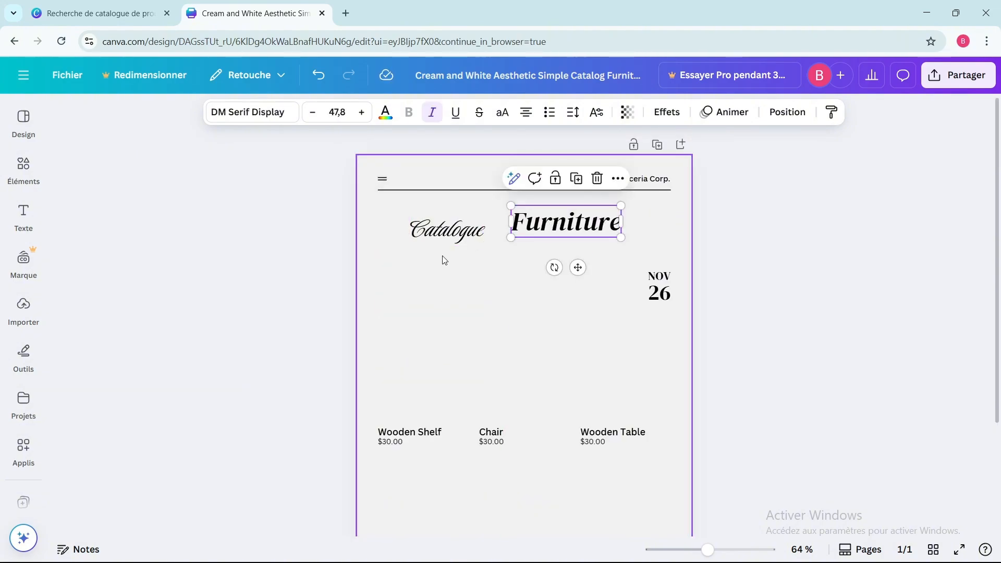
left_click(447, 229)
scroll(441, 290, "down", 1)
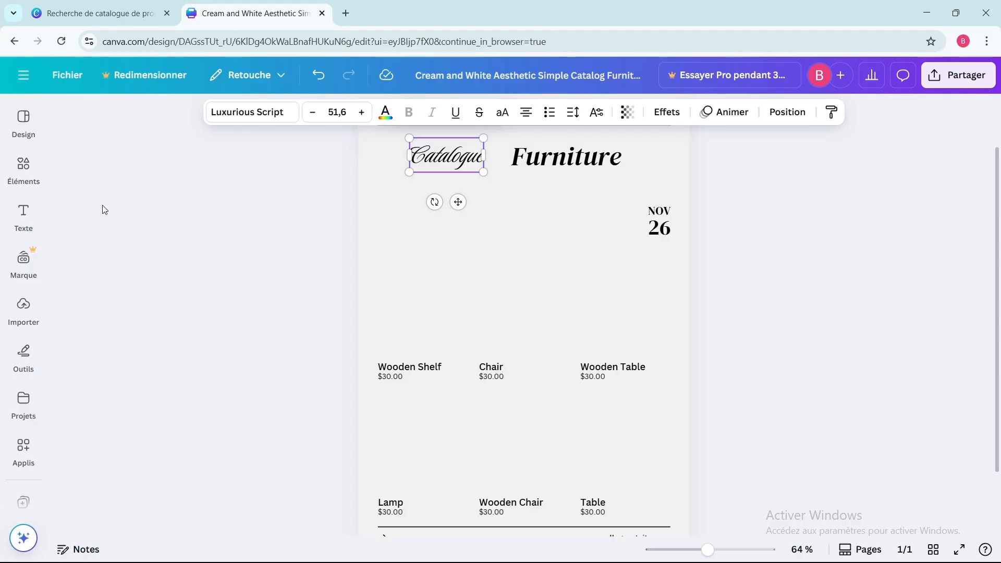
Look up the "Cadre" elements and show the complete collection of picture frames
left_click(41, 211)
left_click(23, 170)
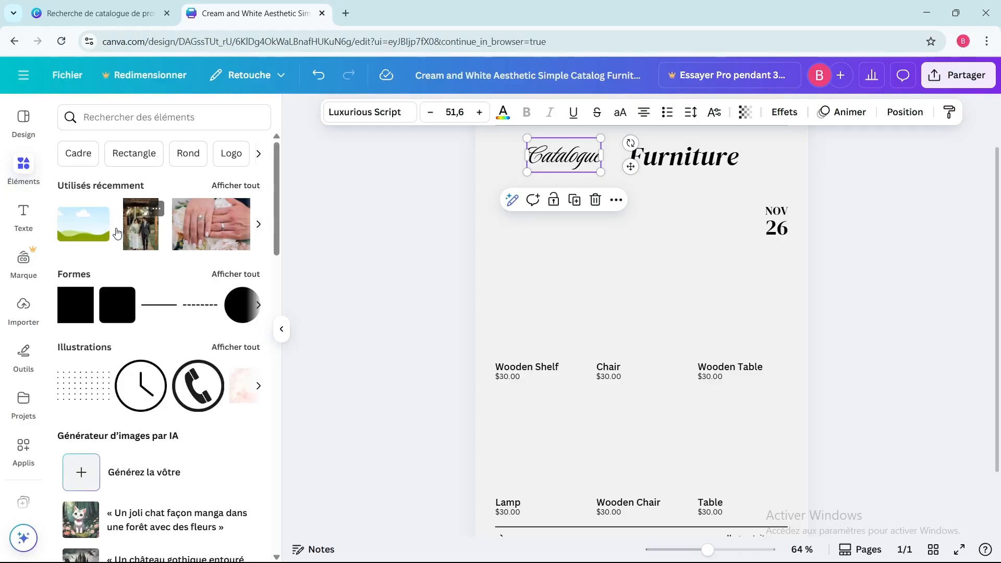
scroll(91, 144, "down", 1)
scroll(81, 175, "up", 1)
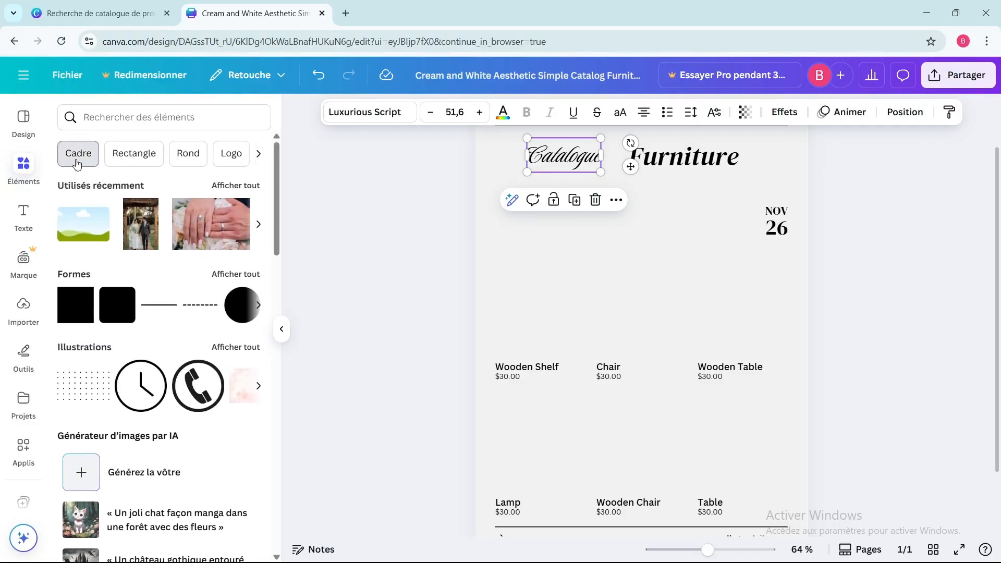
left_click(79, 152)
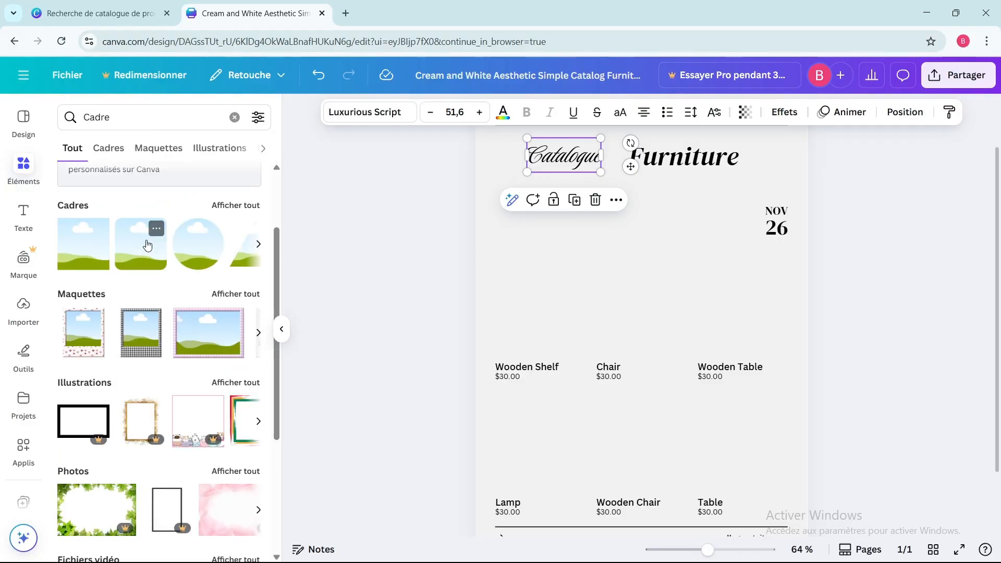
left_click(243, 206)
Choose the frame with two side-by-side picture panels from the collection and add it to the page
scroll(213, 288, "down", 5)
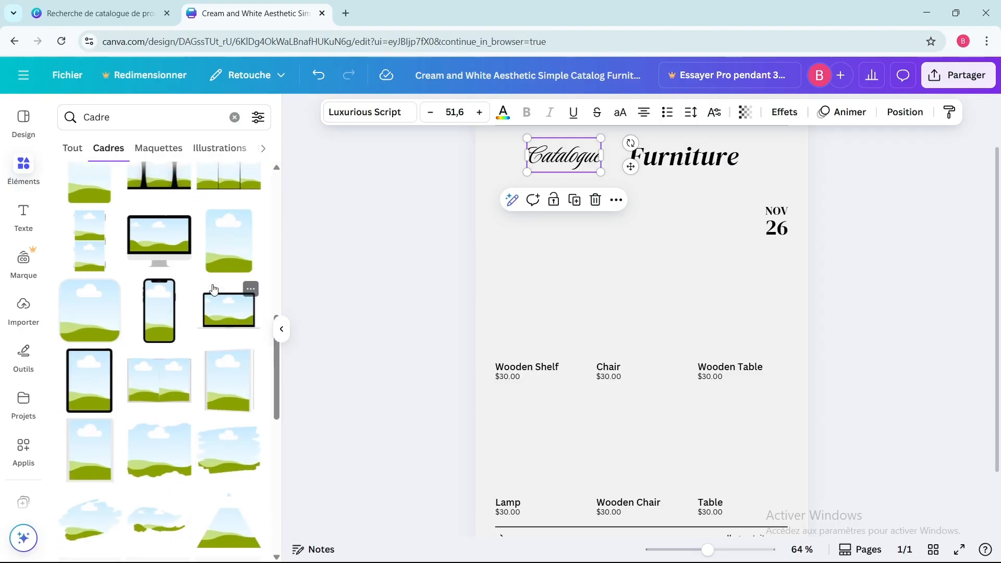
scroll(213, 289, "down", 4)
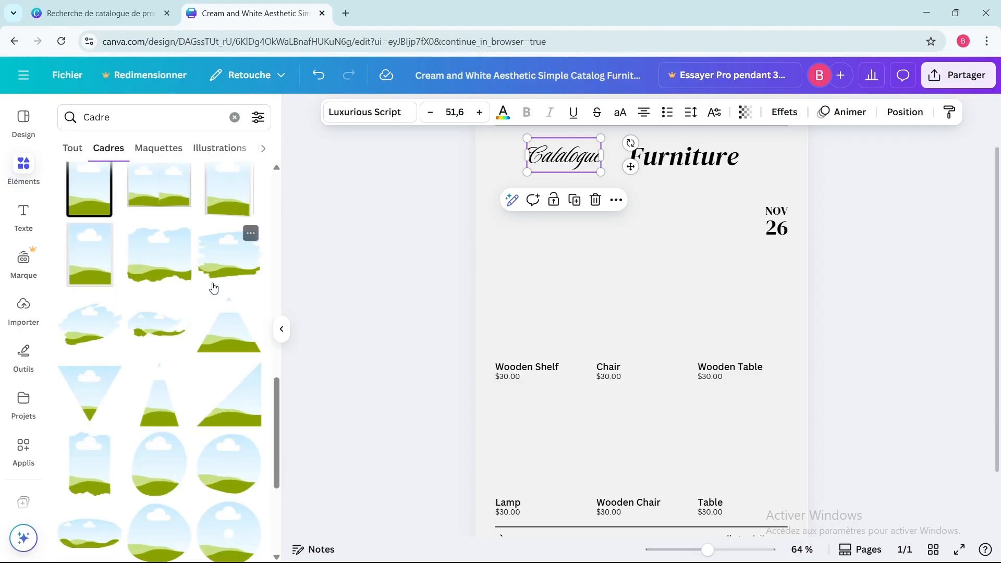
scroll(214, 288, "down", 6)
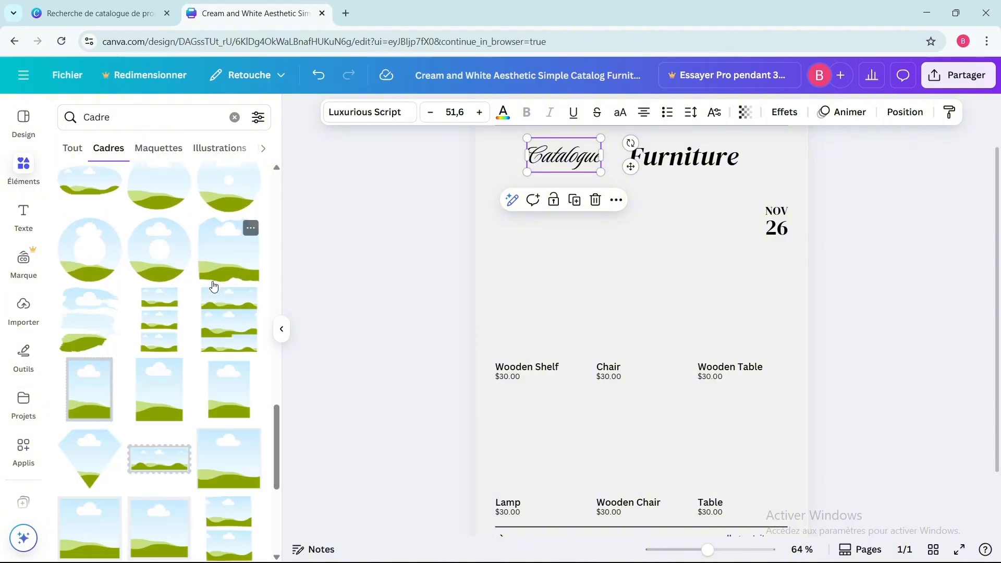
scroll(214, 285, "up", 6)
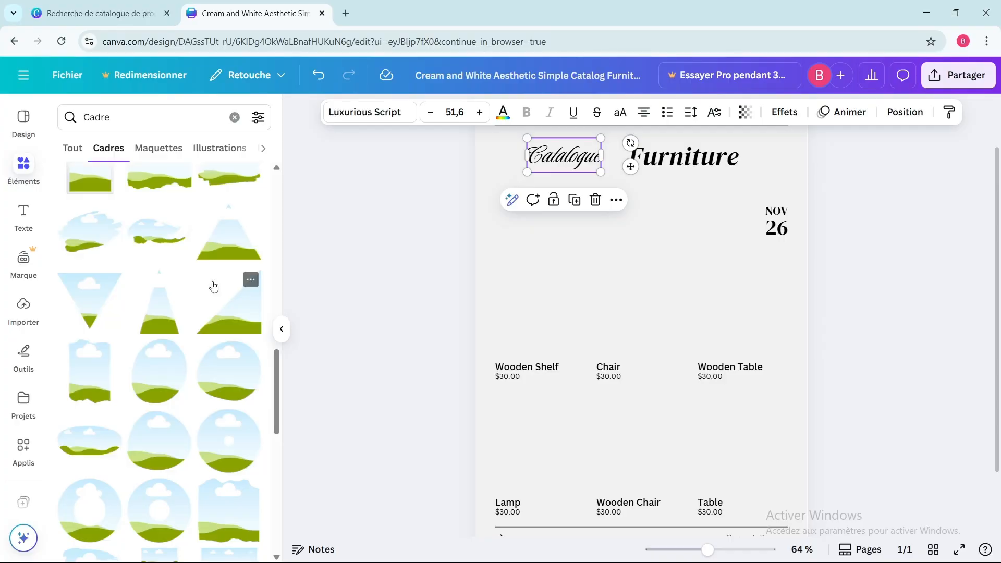
scroll(213, 286, "up", 3)
scroll(214, 287, "up", 3)
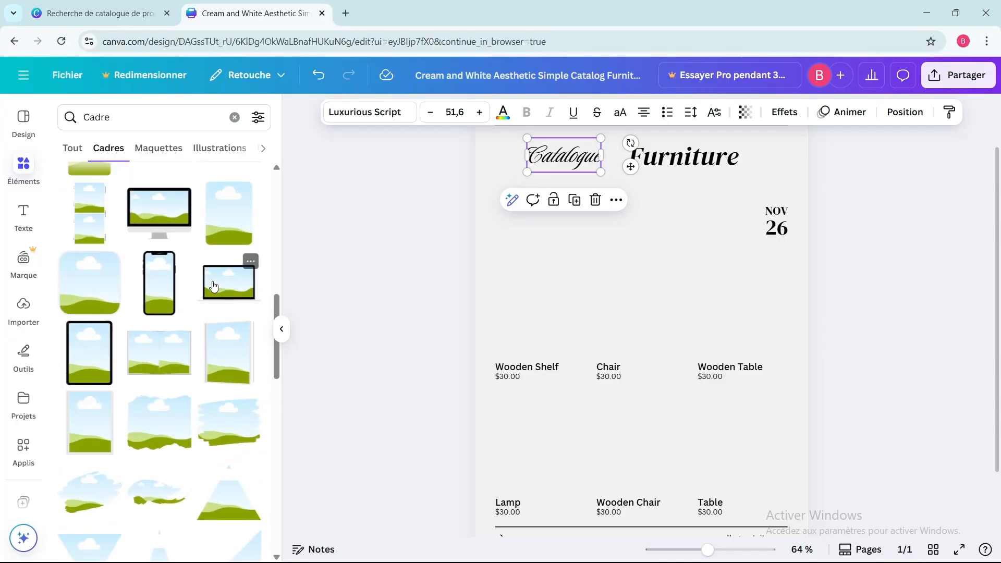
scroll(213, 286, "down", 2)
scroll(213, 286, "up", 2)
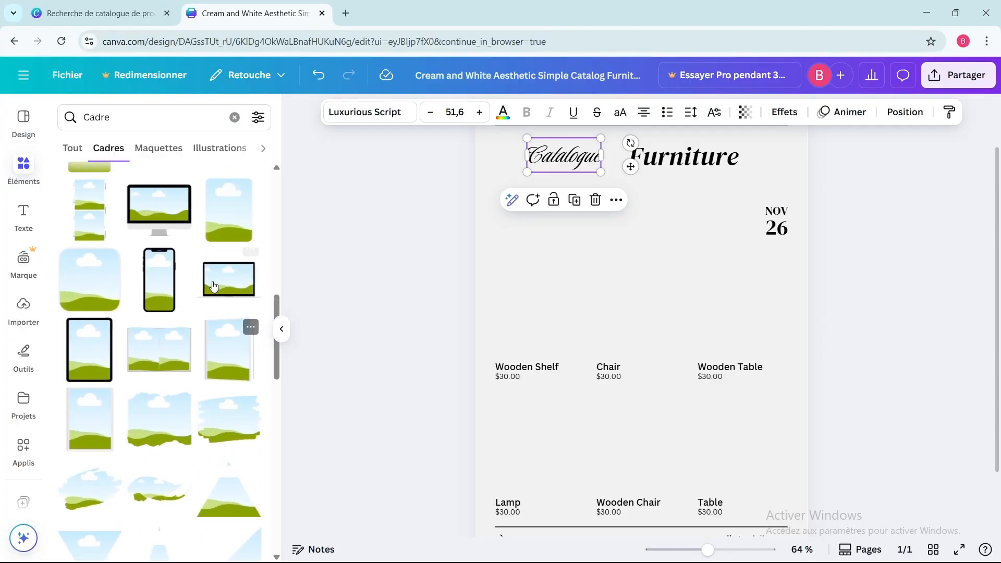
left_click(155, 354)
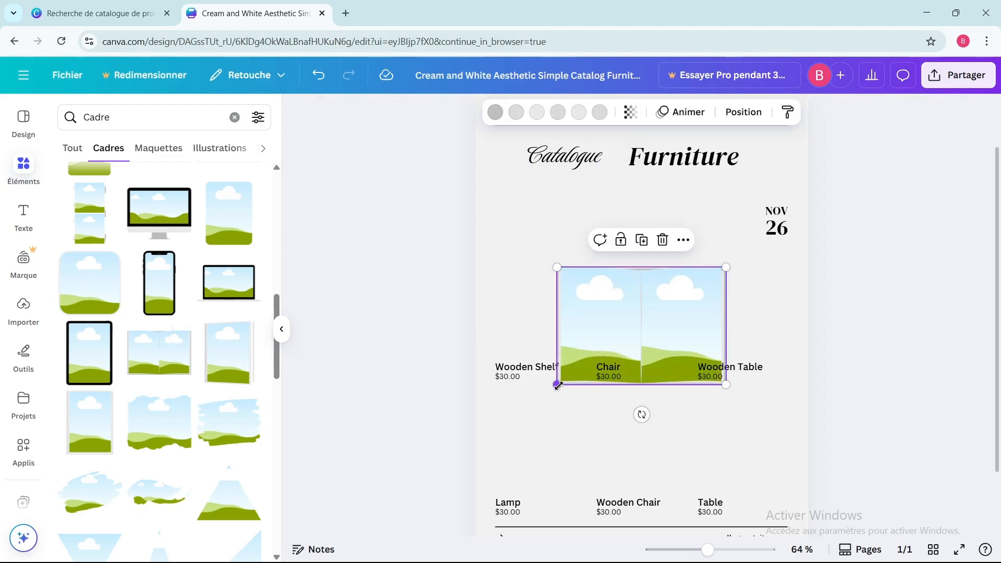
Shrink the two-panel frame to about one product column's width, place it above "Wooden Shelf" and shift the "Chair" label slightly right
left_click_drag(557, 385, 621, 341)
left_click_drag(668, 288, 538, 306)
left_click_drag(598, 279, 578, 292)
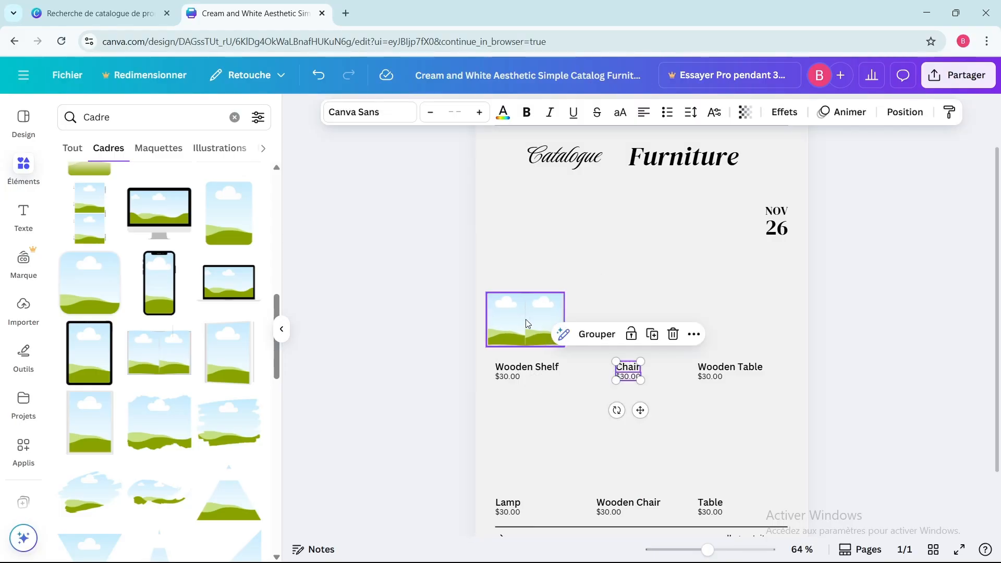
Duplicate the small two-panel frame and place one copy above each of the Chair, Wooden Table, Lamp, Wooden Chair and Table labels
left_click(525, 319)
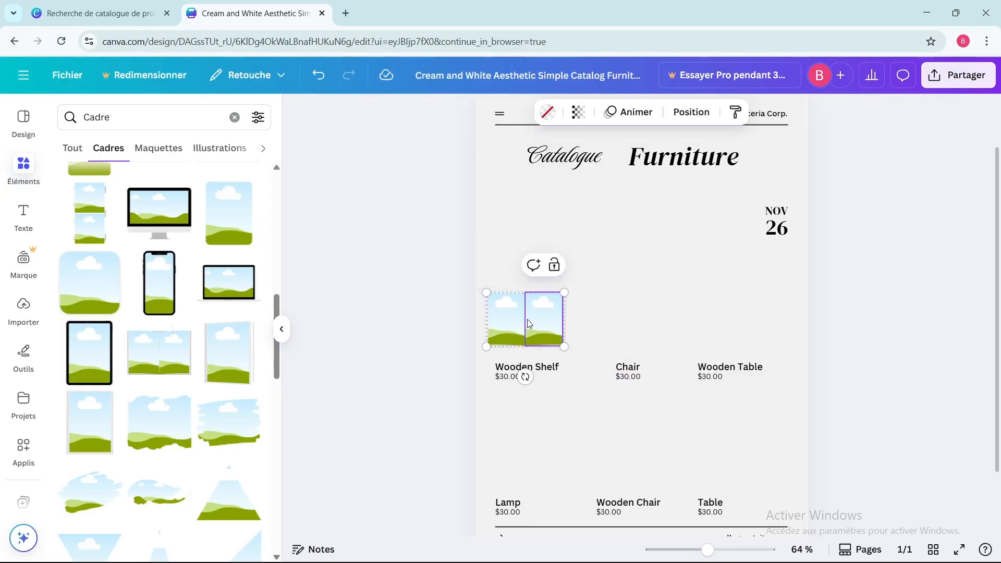
left_click_drag(527, 323, 747, 311)
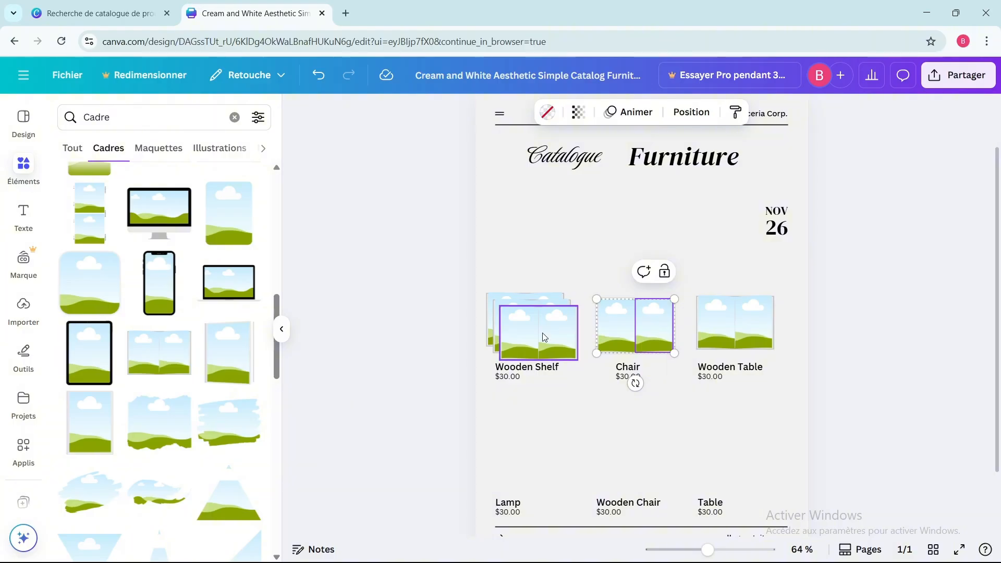
left_click(544, 338)
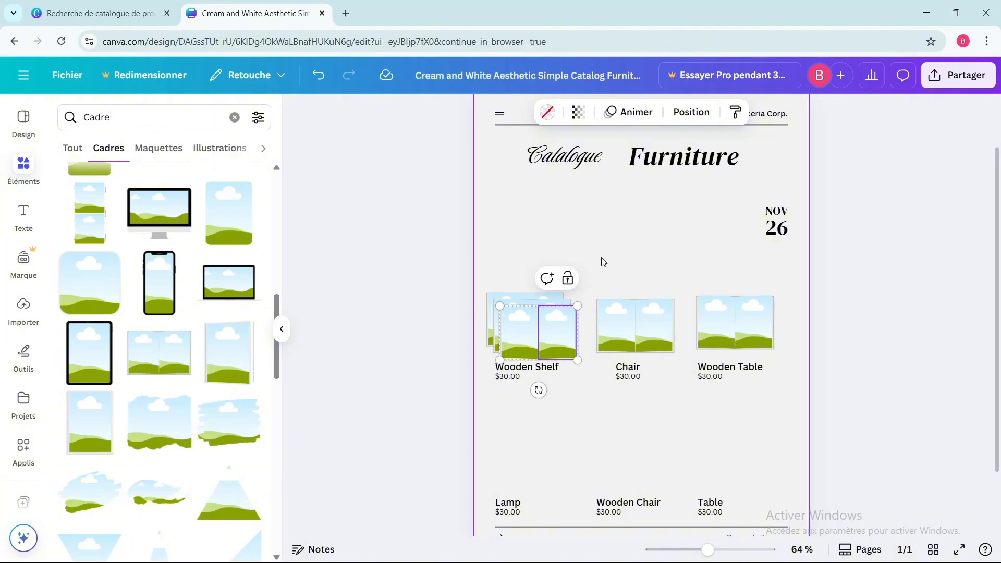
left_click_drag(544, 325, 524, 452)
left_click(530, 331)
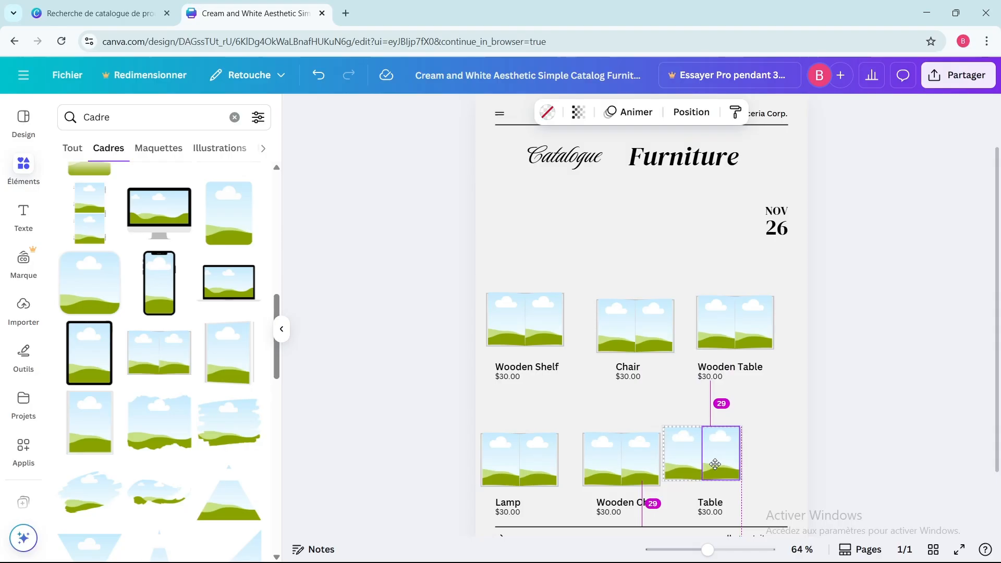
left_click_drag(712, 461, 744, 470)
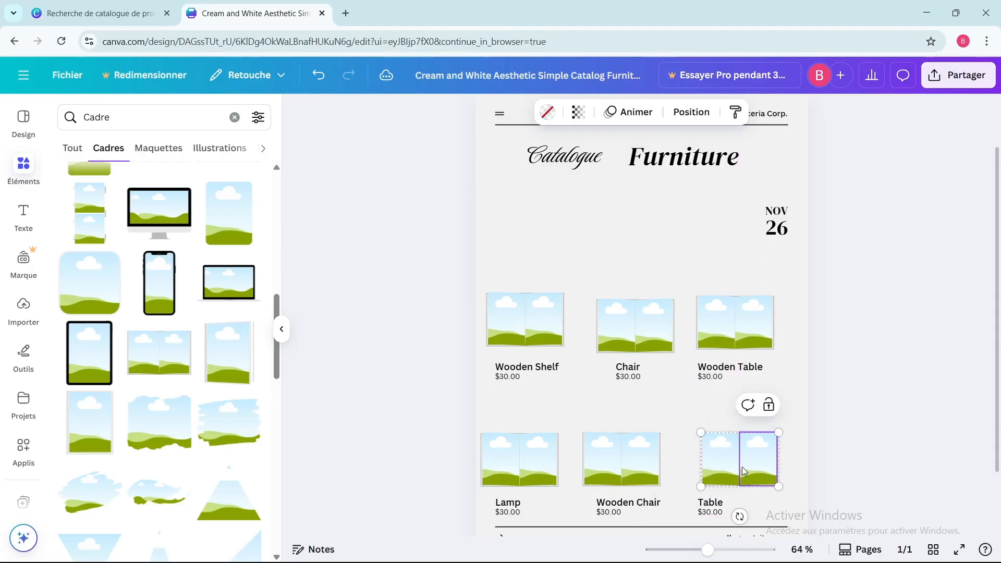
Align the Wooden Chair and Table frames with their columns and shift the lower row's three labels with prices beneath their frames
left_click(714, 510)
left_click_drag(710, 512, 738, 513)
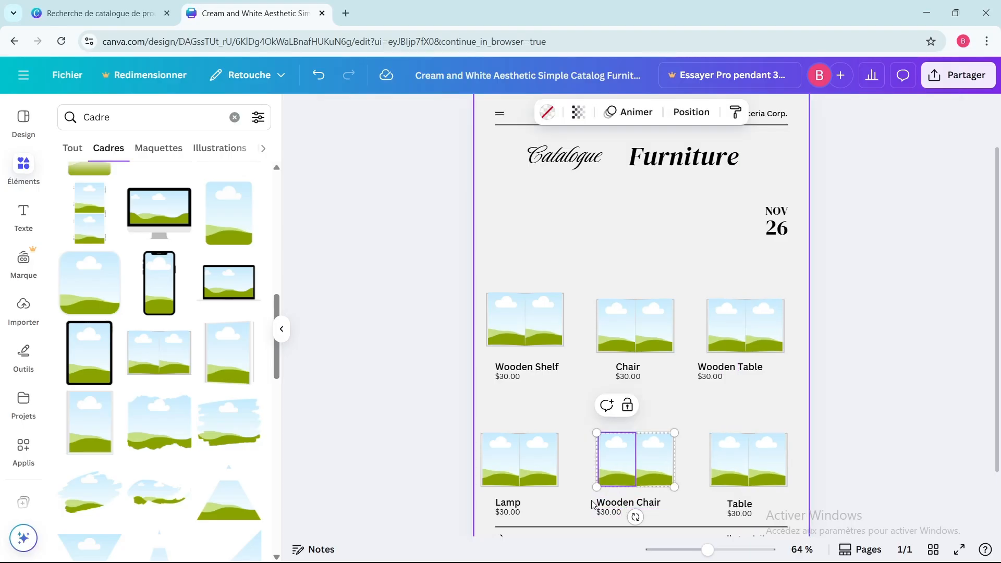
left_click(617, 510)
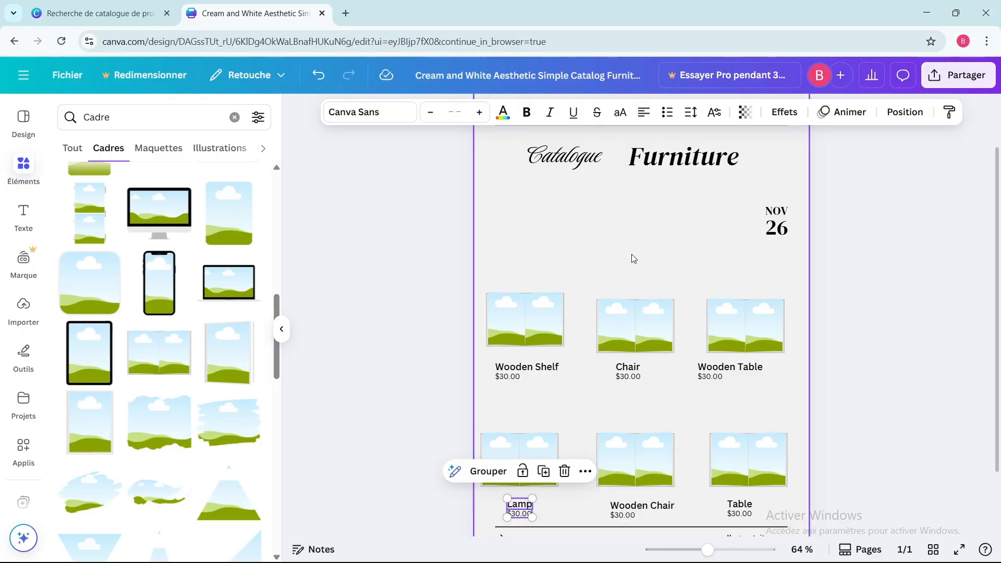
Move the upper row's three frames and their labels up below the title, and place the NOV 26 date beside "Furniture"
left_click(521, 326)
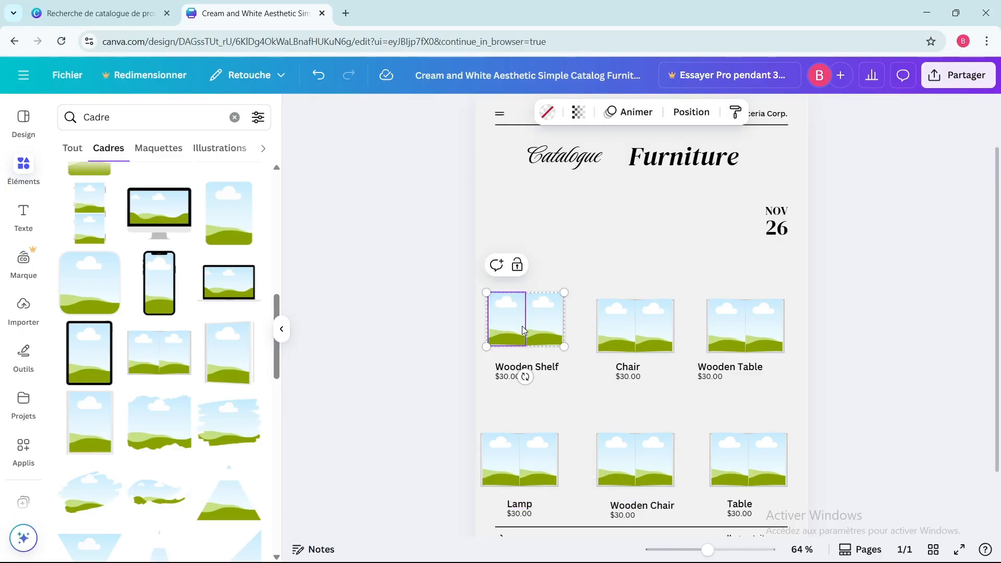
left_click_drag(521, 327, 522, 238)
left_click_drag(626, 325, 627, 228)
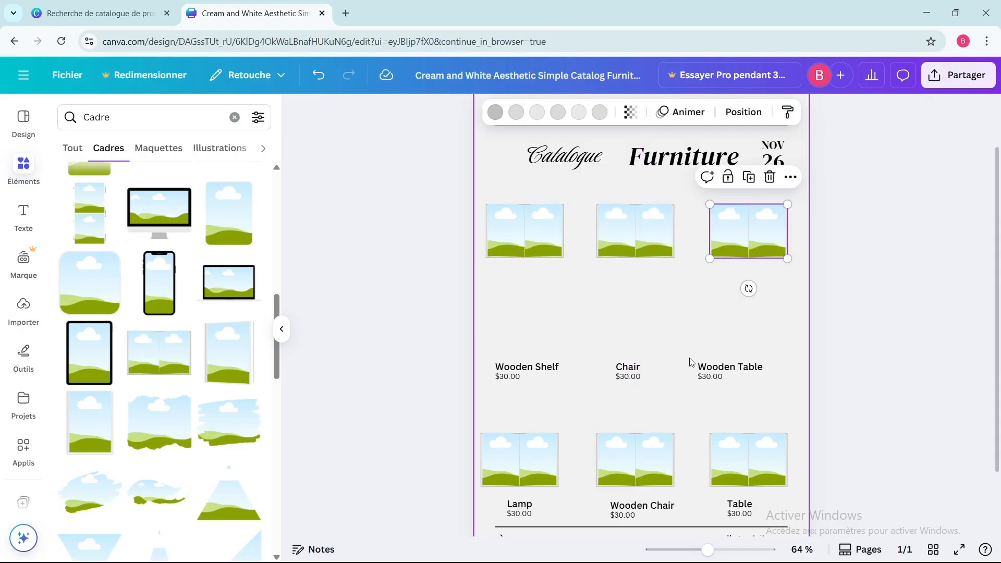
left_click_drag(692, 362, 759, 289)
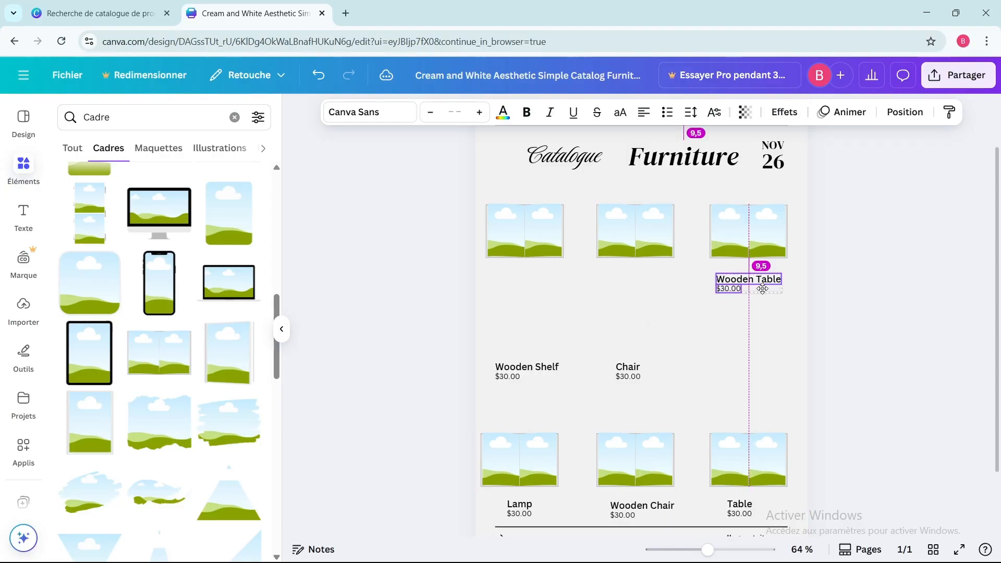
left_click_drag(613, 358, 629, 284)
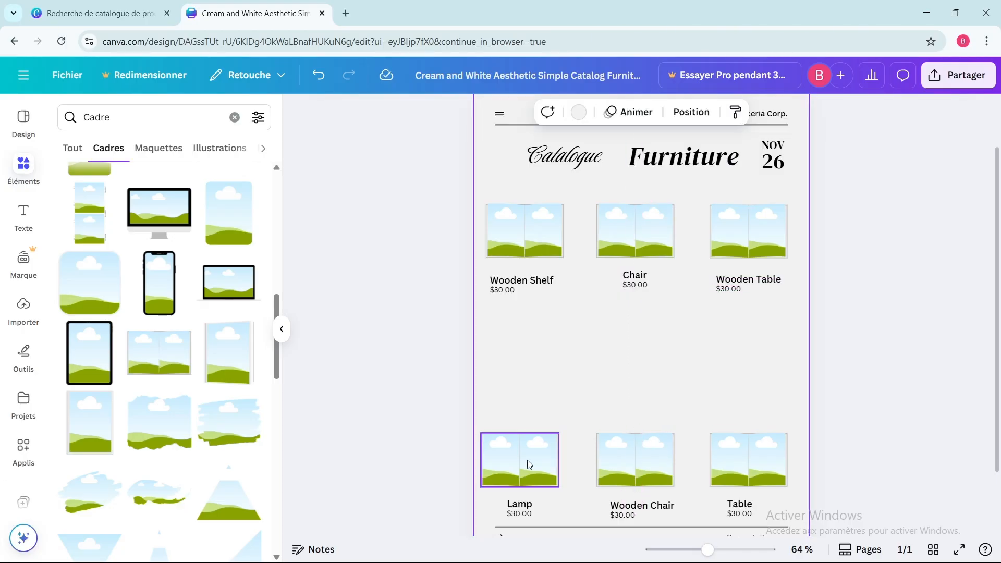
Duplicate the two-panel frame three times and line the copies up as a middle row between the existing two rows
left_click_drag(483, 410, 534, 333)
left_click(525, 412)
left_click(526, 412)
left_click(528, 412)
left_click_drag(533, 333, 529, 333)
left_click_drag(542, 469, 644, 341)
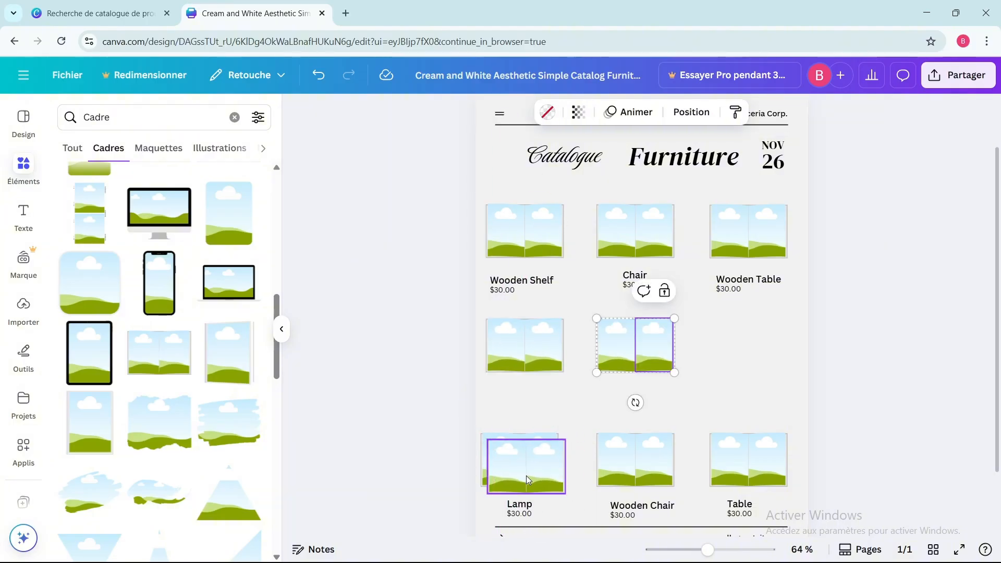
left_click_drag(526, 473, 751, 356)
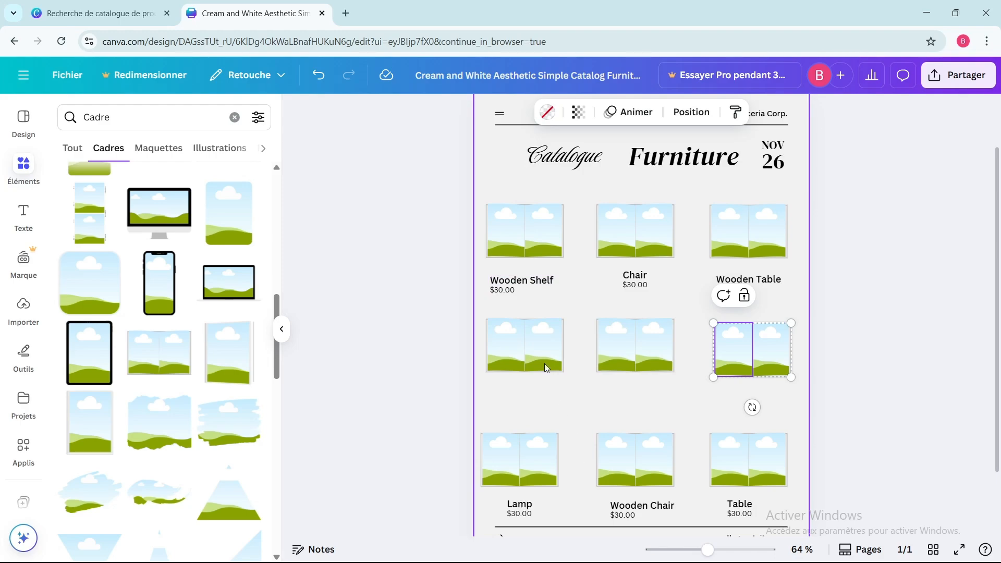
Duplicate the "Wooden Shelf" label with its $30.00 price three times and place a copy under each middle-row frame
left_click(529, 295)
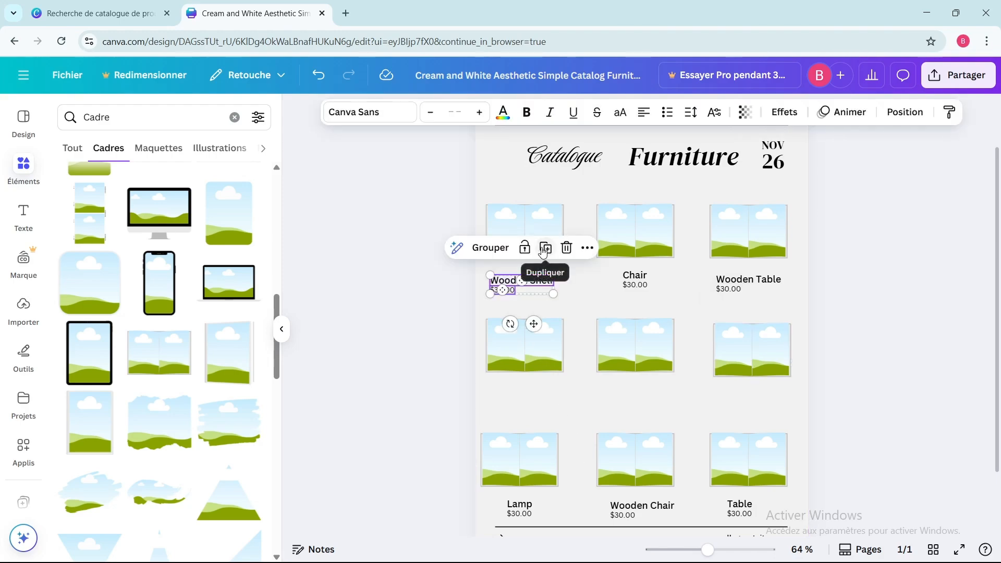
left_click(542, 246)
left_click(552, 253)
left_click(559, 262)
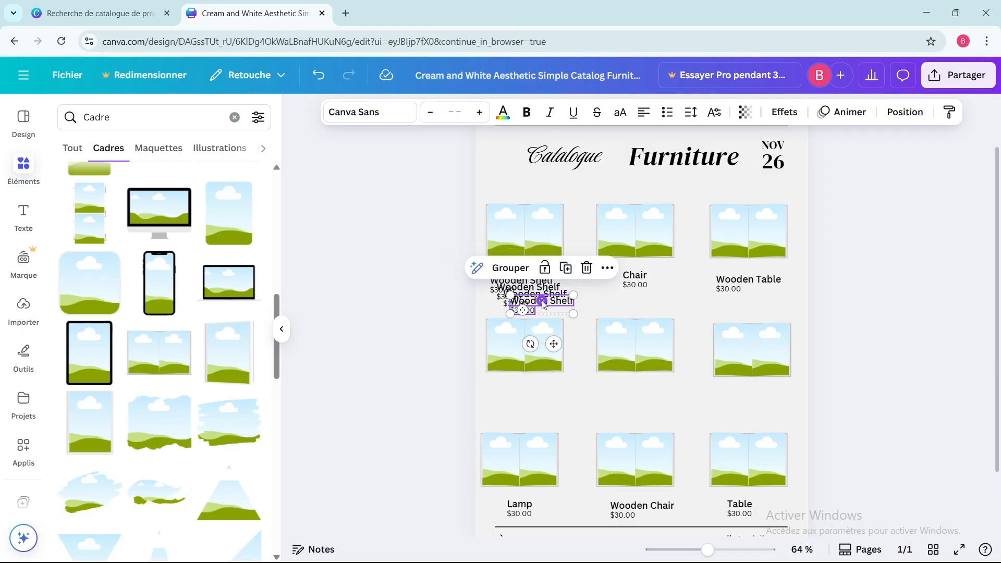
left_click_drag(553, 306, 642, 392)
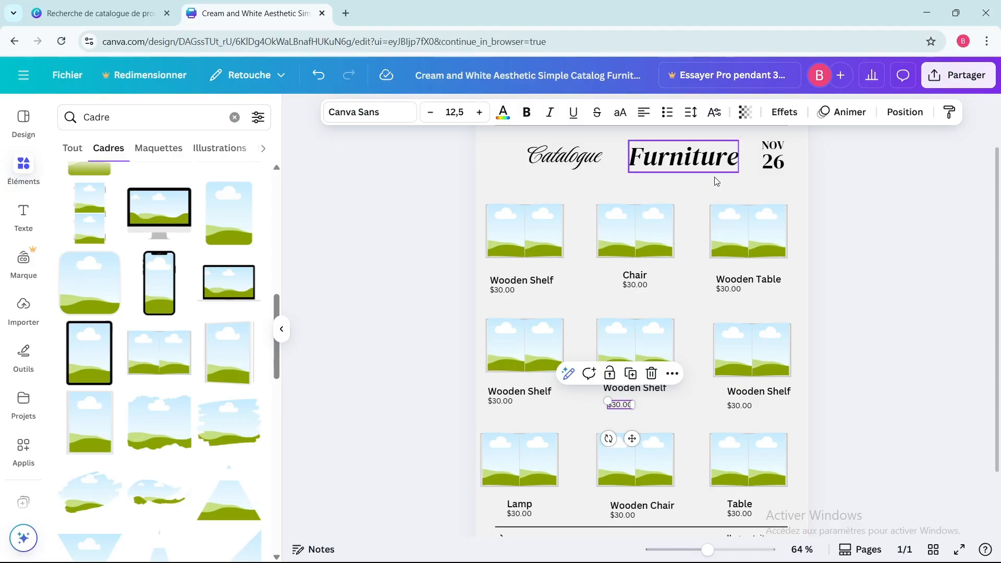
Replace the title word "Furniture" with "vin"
scroll(694, 182, "up", 2)
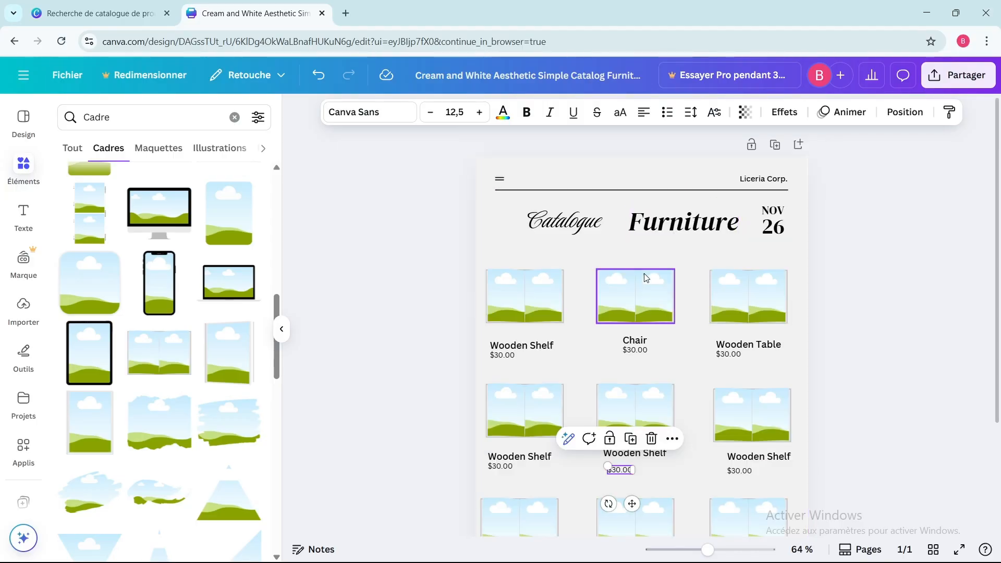
scroll(643, 275, "down", 4)
scroll(643, 283, "up", 2)
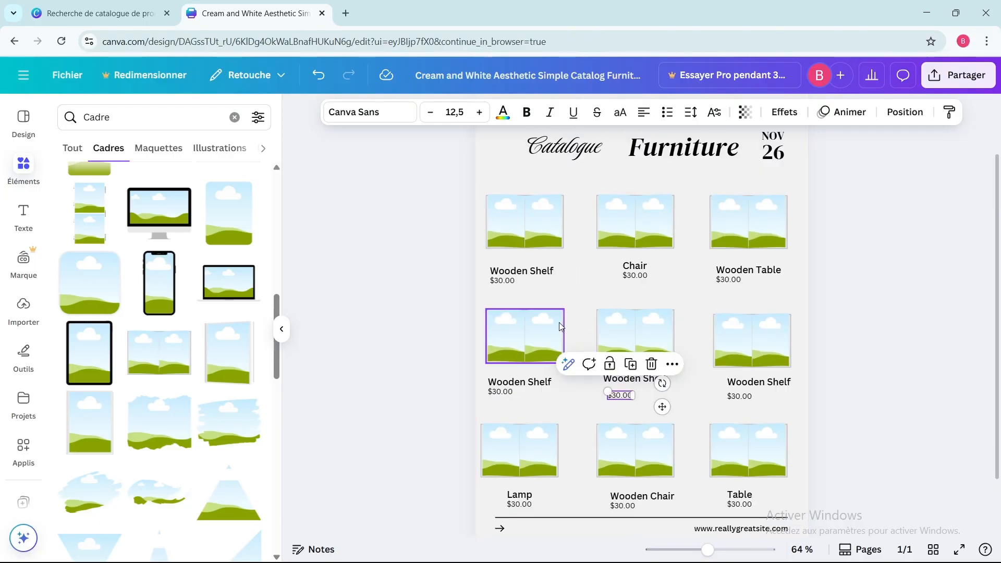
scroll(559, 322, "up", 2)
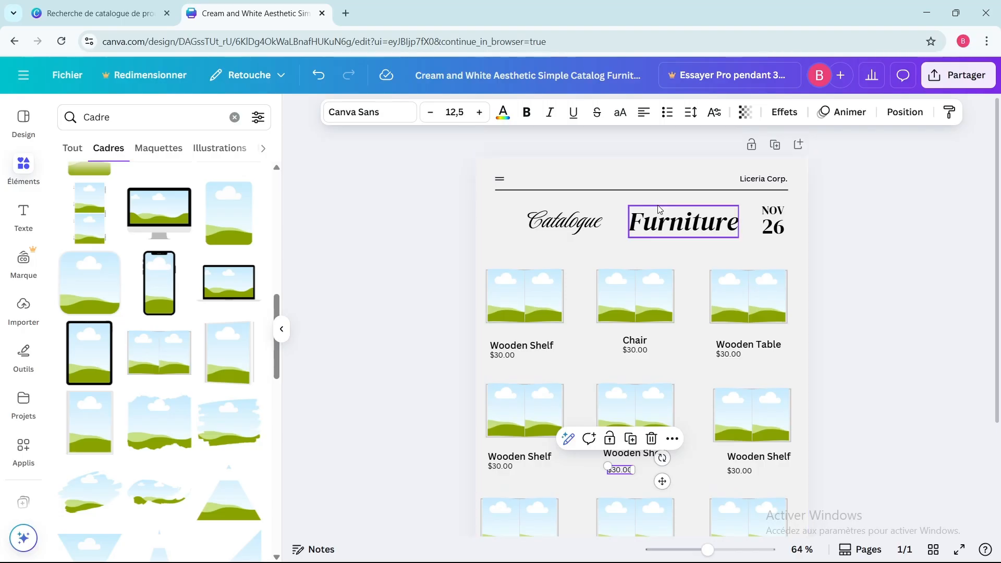
left_click(642, 219)
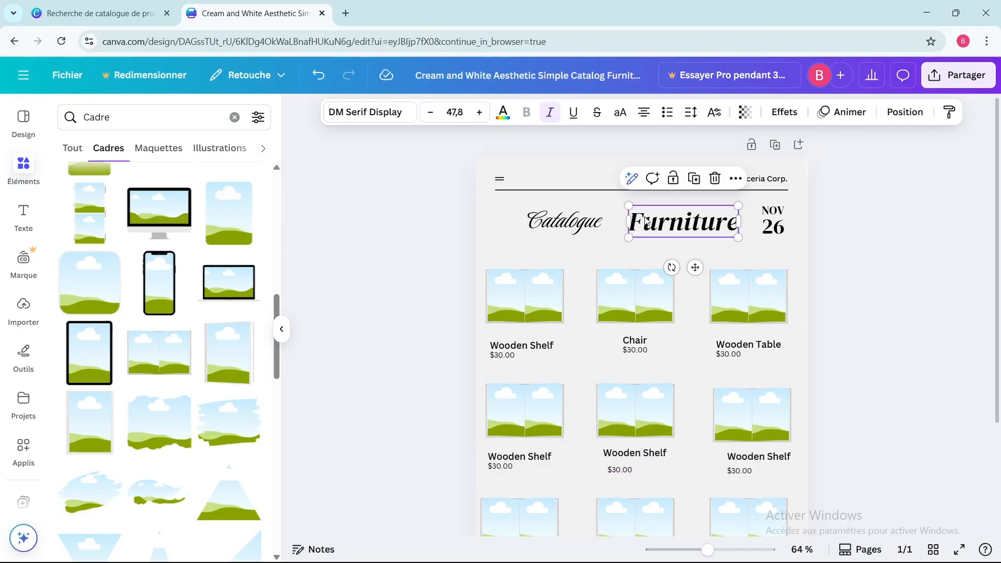
double_click(734, 222)
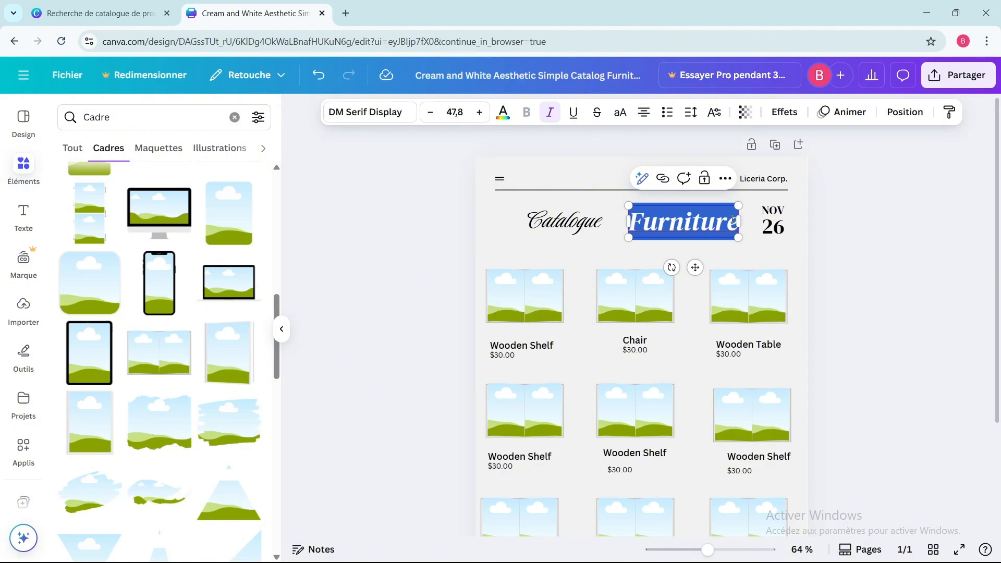
type("vin")
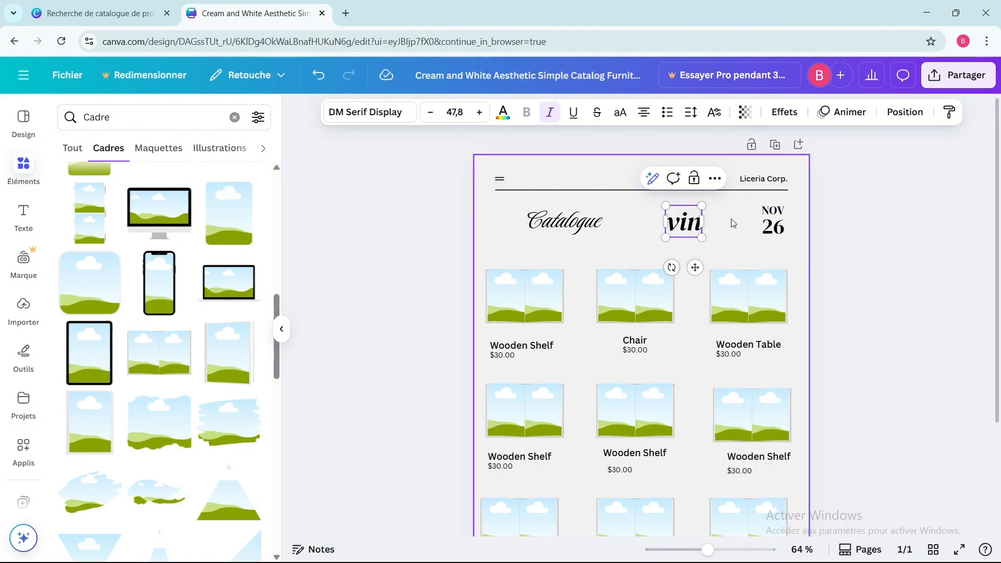
Enlarge the title words "Catalogue" and "vin" and set them side by side above the frames
mouse_move(701, 205)
left_mouse_down()
mouse_move(716, 203)
mouse_move(709, 193)
left_mouse_up()
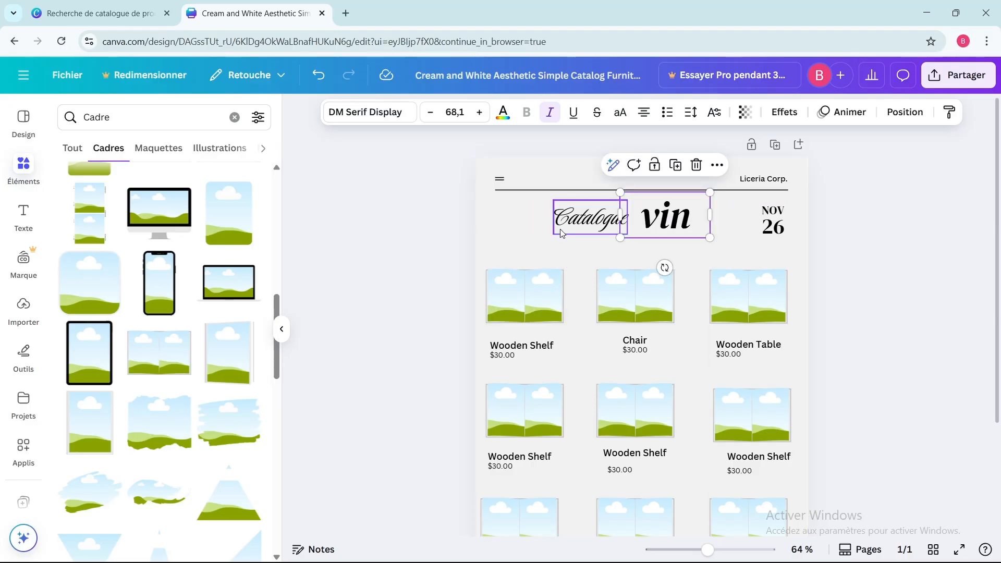
left_click(593, 231, "shift")
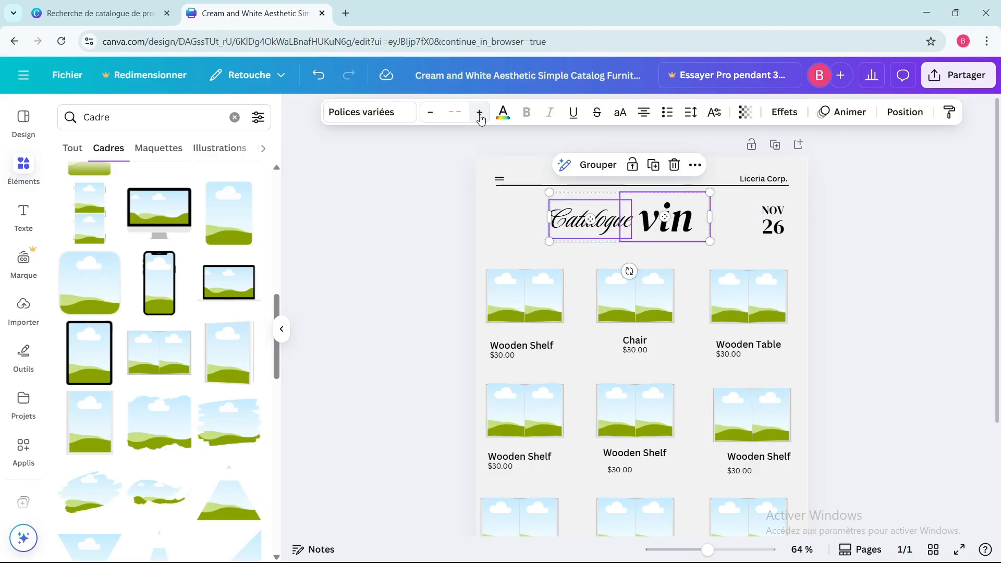
left_click(480, 116)
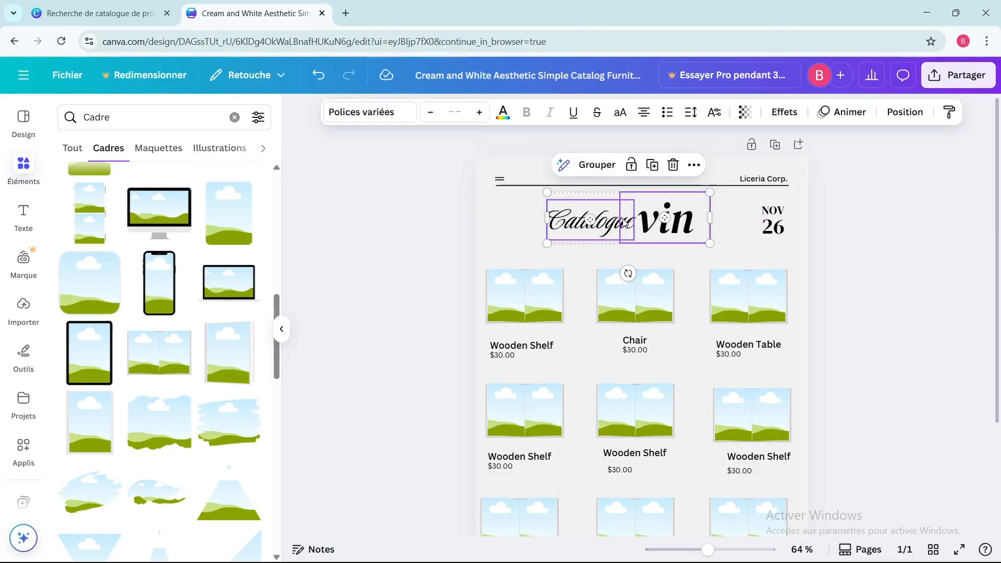
left_click(745, 255)
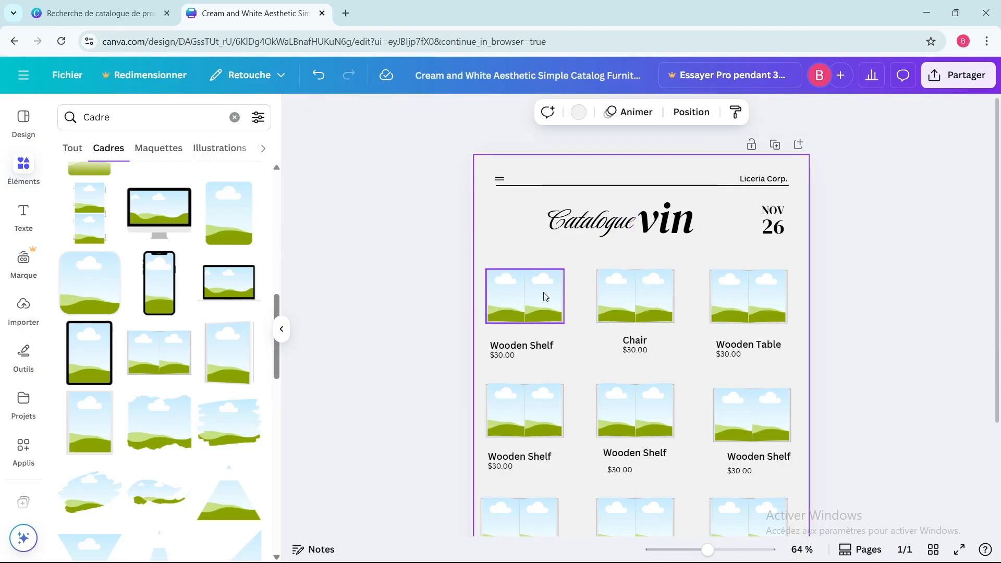
Search the elements for "vin" photos and place the two tilted wine glasses in the left half of the upper row's first frame
left_click(23, 167)
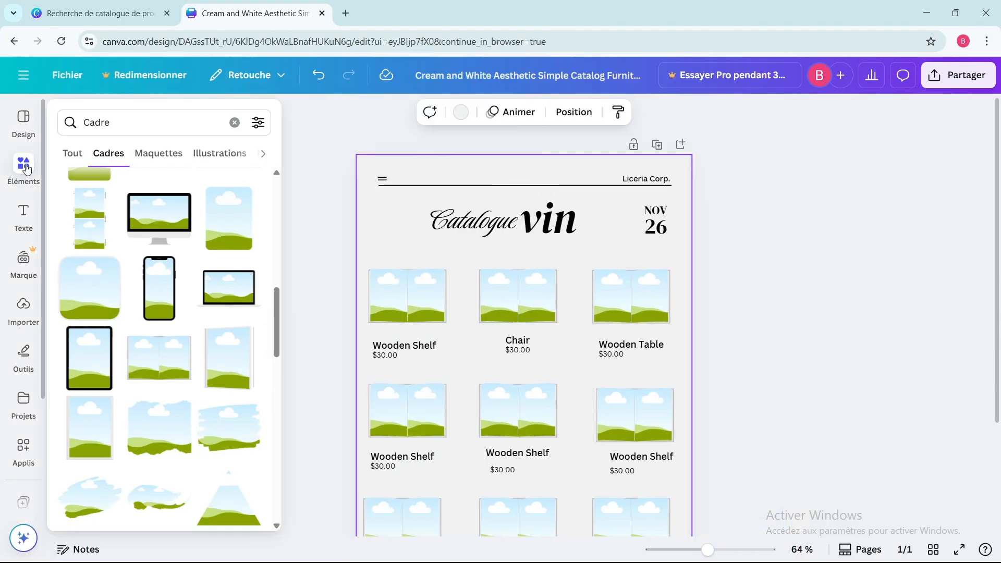
left_click(234, 123)
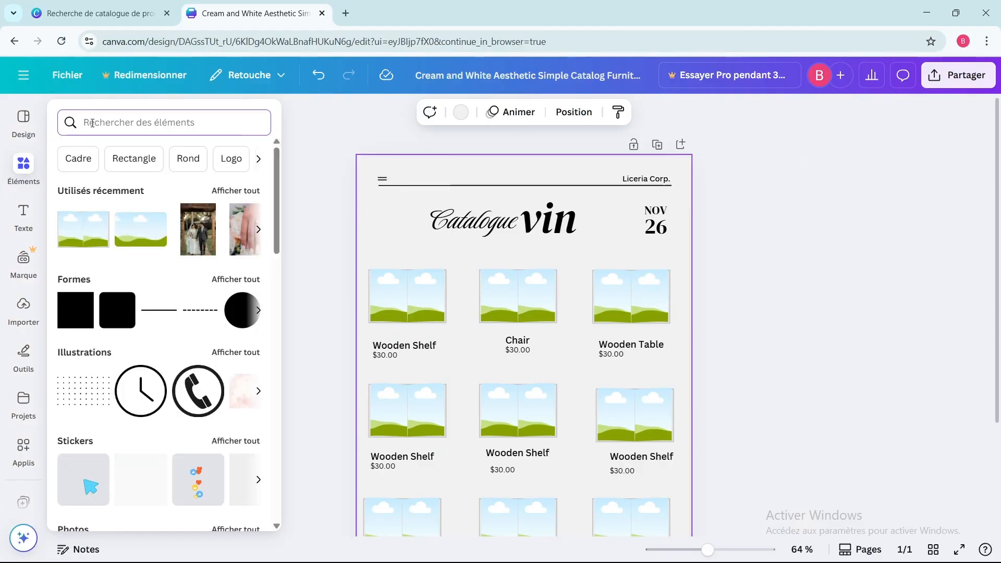
type("vin")
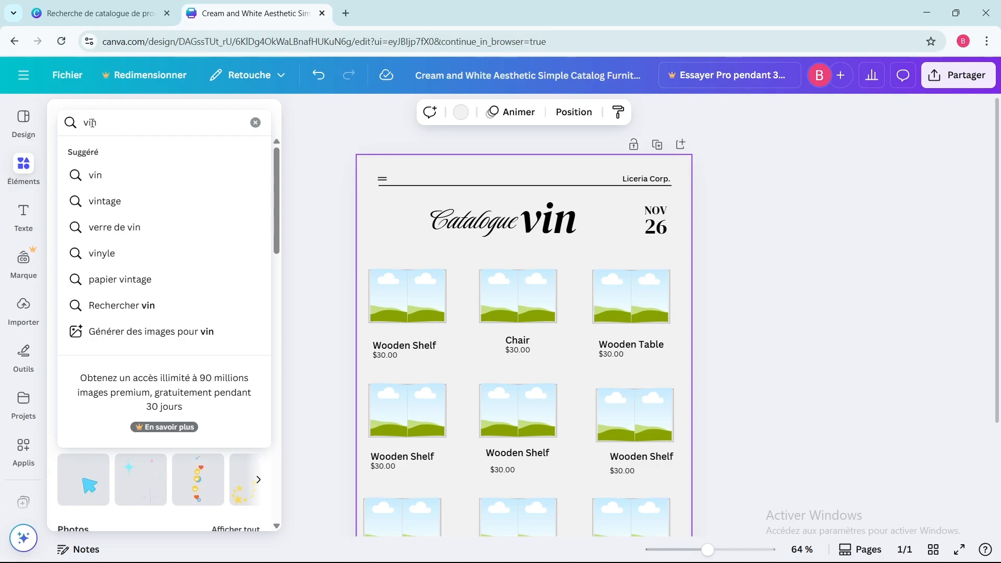
key("Return")
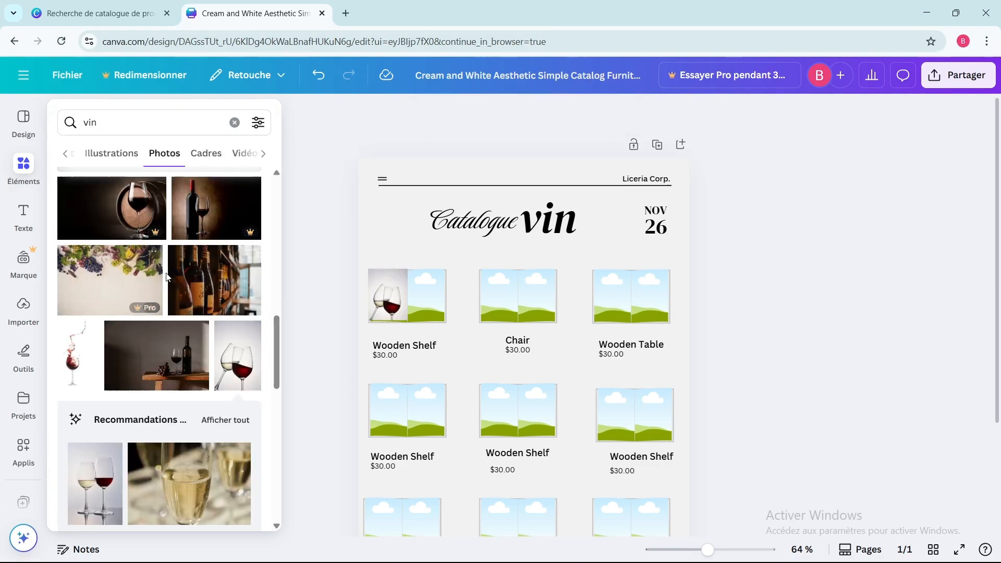
Fill the right half of the upper row's first frame with the dark photo of a bottle and grapes on a wooden table
left_click(173, 356)
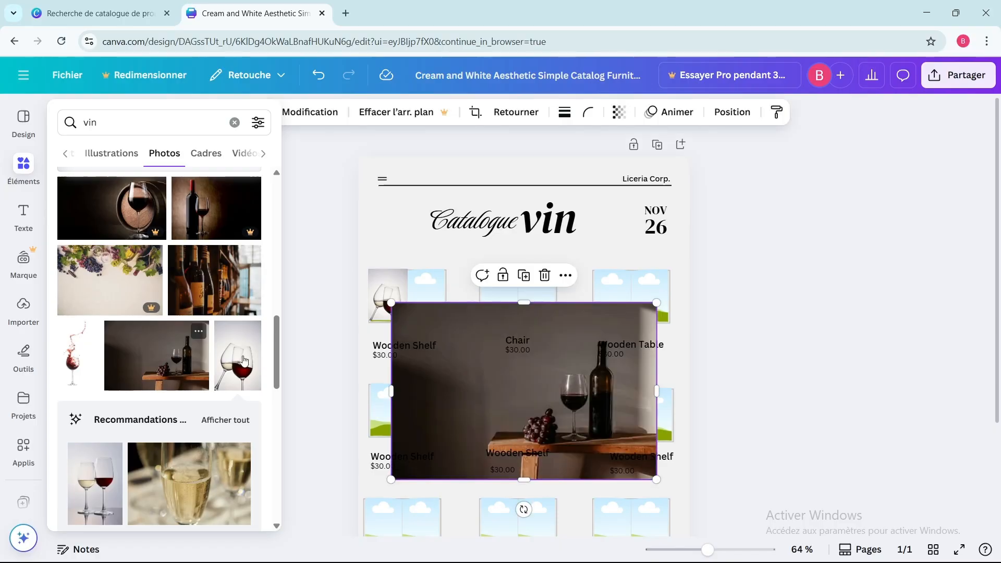
left_click(286, 315)
left_click_drag(658, 303, 464, 442)
left_click_drag(443, 447, 461, 292)
left_click(23, 166)
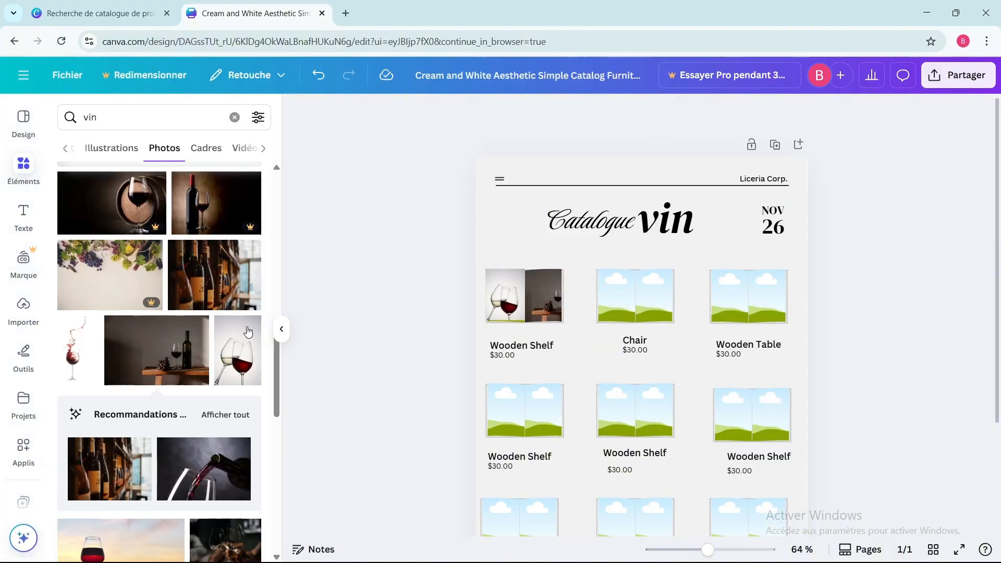
Fill the upper row's middle frame with the sunset wine glass photo on the right and the sunset bottle photo on the left
scroll(247, 332, "down", 4)
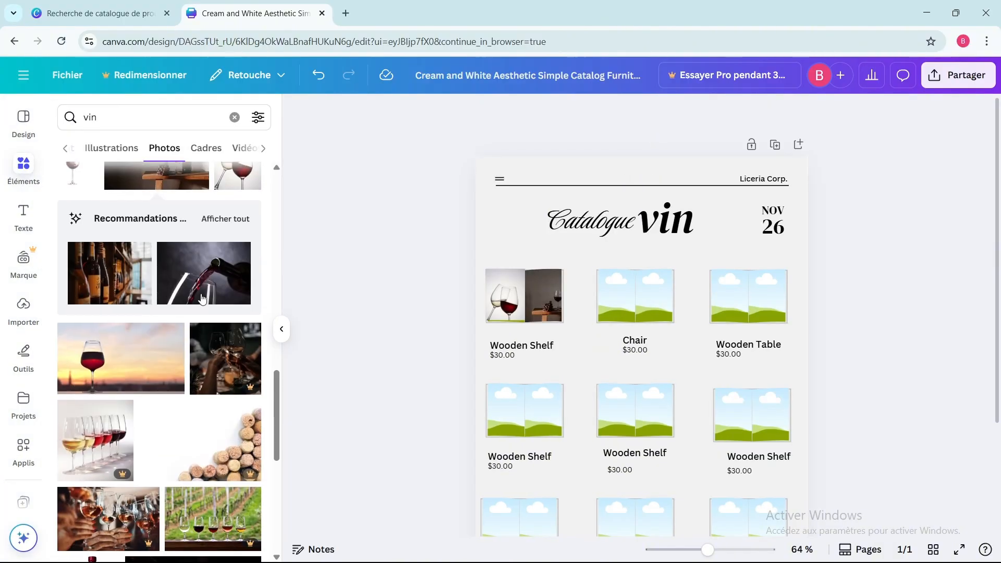
mouse_move(207, 277)
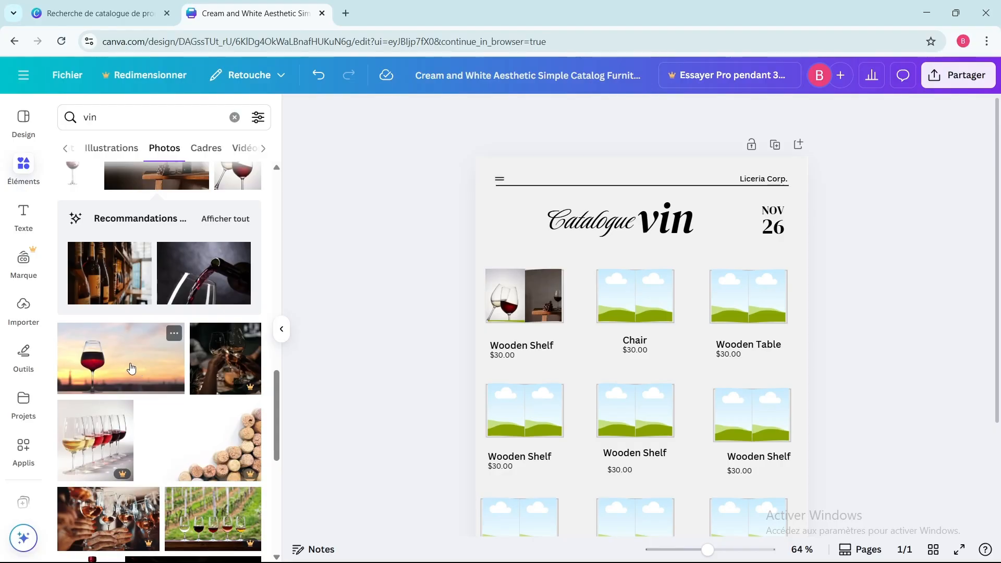
left_click_drag(131, 368, 653, 301)
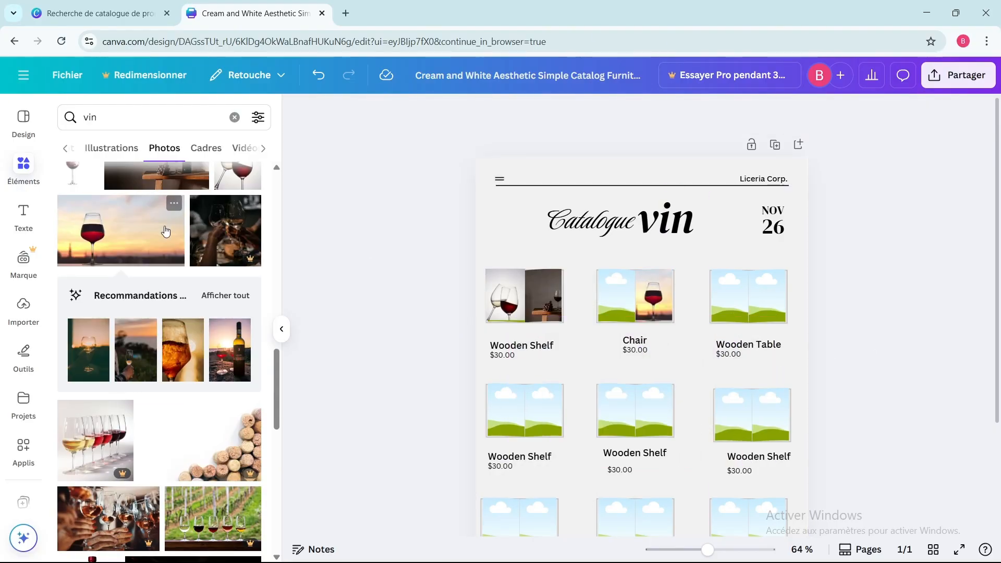
scroll(167, 246, "up", 1)
scroll(166, 247, "down", 1)
scroll(167, 245, "up", 5)
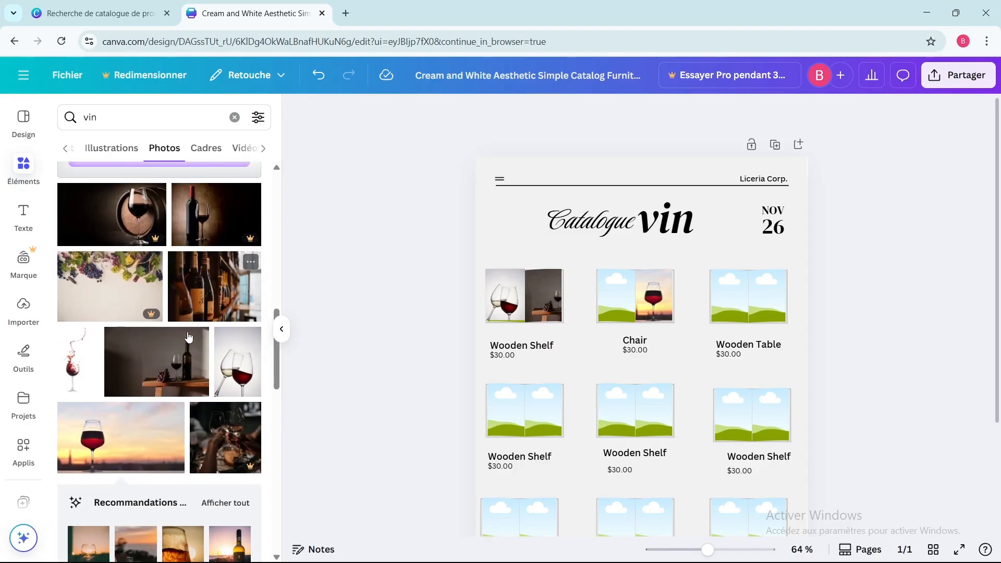
scroll(188, 334, "down", 5)
scroll(188, 334, "down", 1)
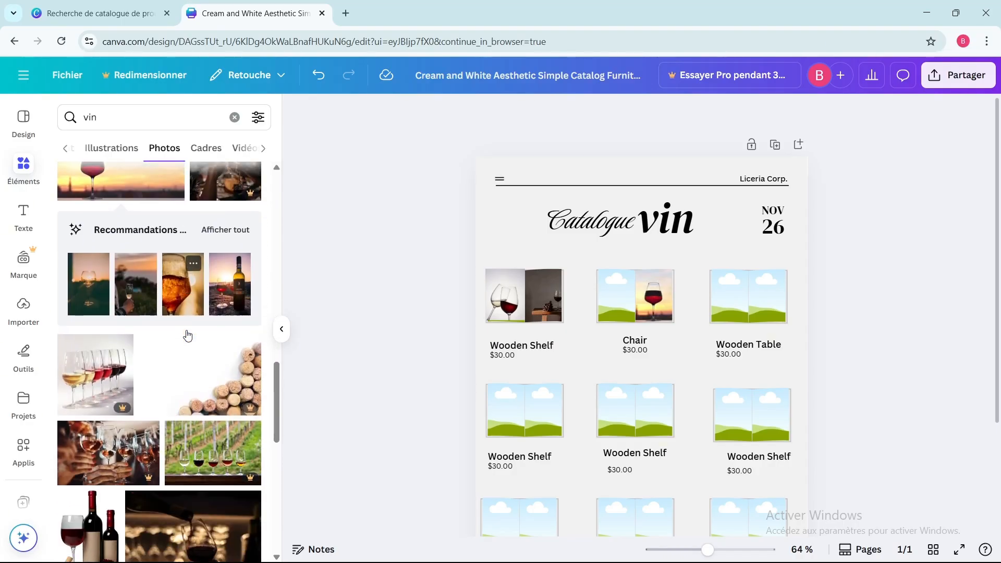
left_click(232, 295)
left_click_drag(705, 287, 635, 297)
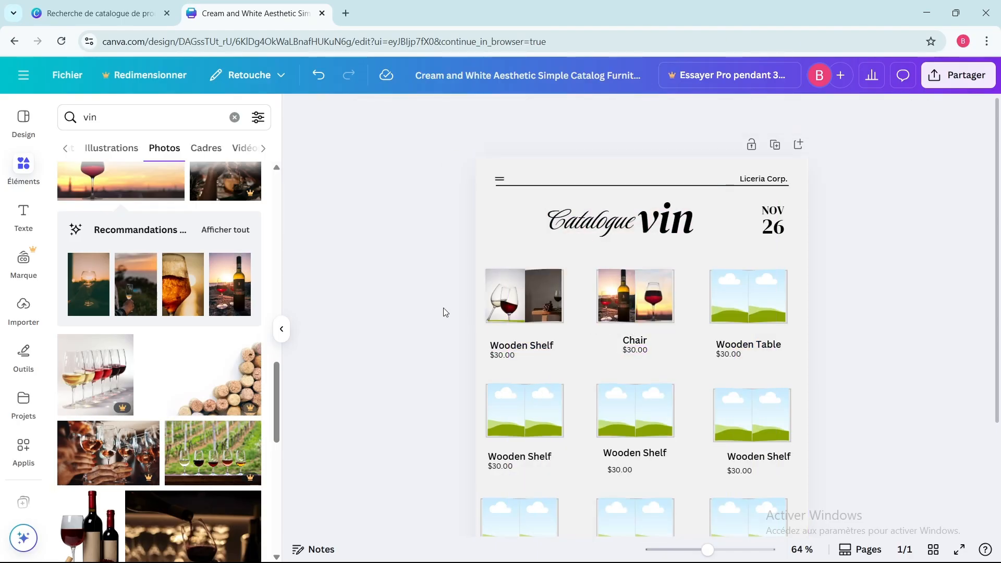
Fill the upper row's last frame with the dark wine-pouring photo on the right and the wine glass on black on the left
scroll(189, 313, "down", 5)
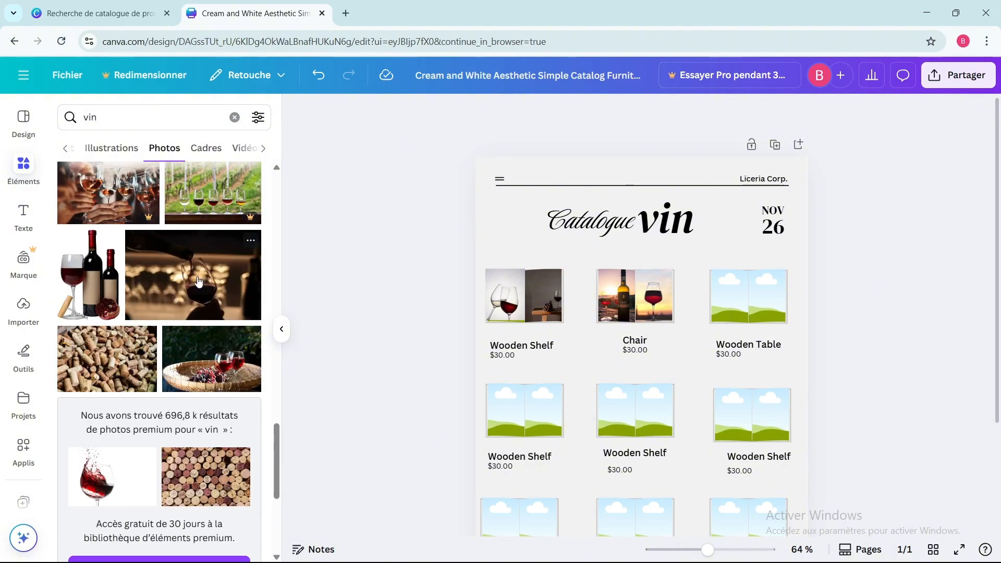
left_click(198, 282)
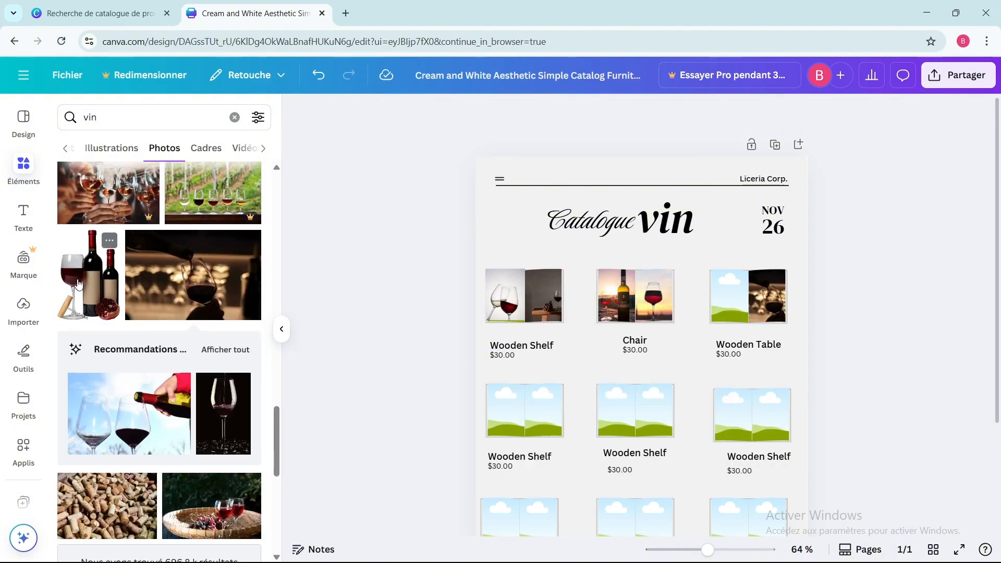
left_click(219, 417)
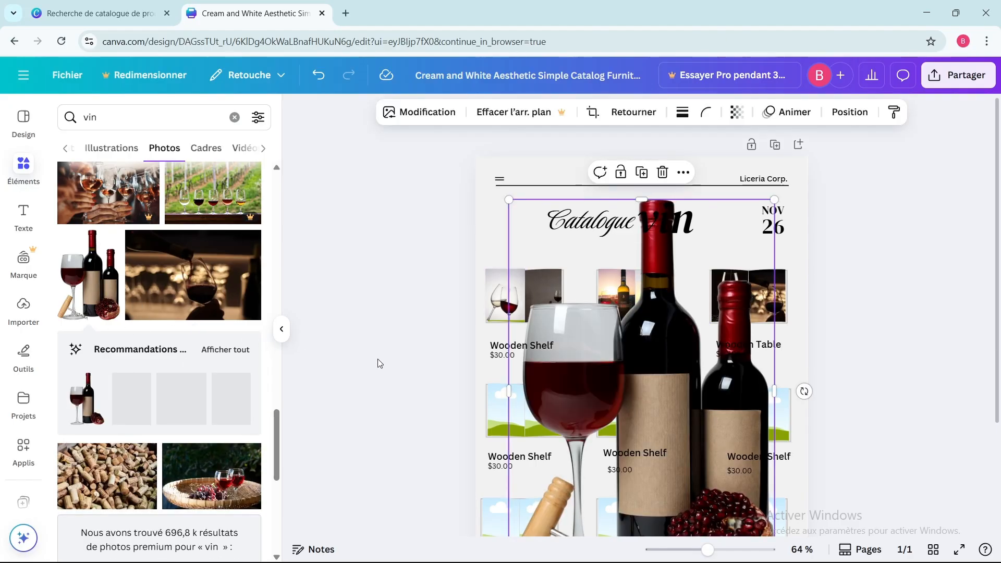
Fill the middle row's first frame with the bottles, glass and pomegranate photo on the left and the glasses on a wicker tray on the right
scroll(377, 358, "down", 1)
left_click_drag(773, 134, 549, 407)
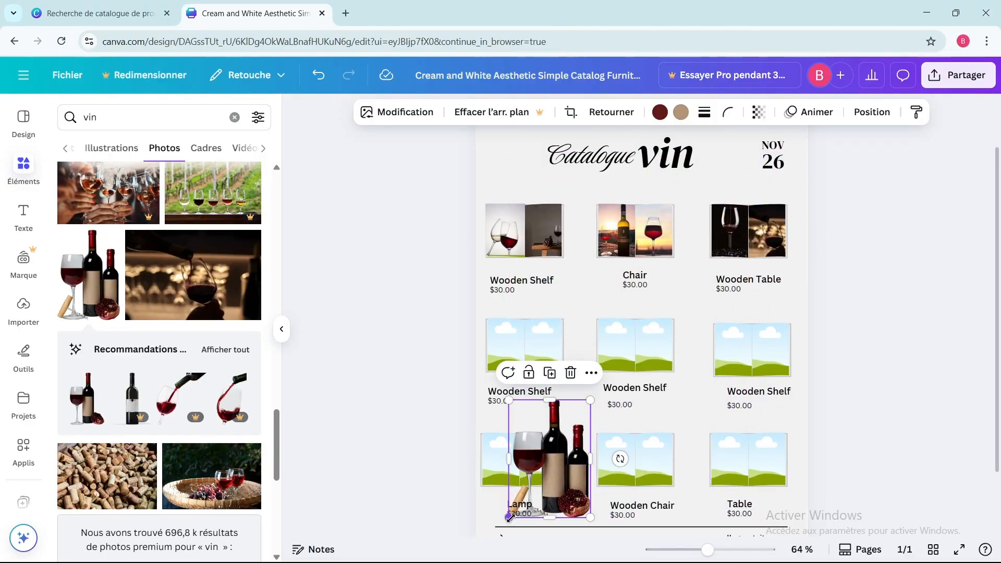
left_click_drag(510, 517, 534, 480)
left_click_drag(559, 447, 503, 344)
scroll(200, 308, "down", 2)
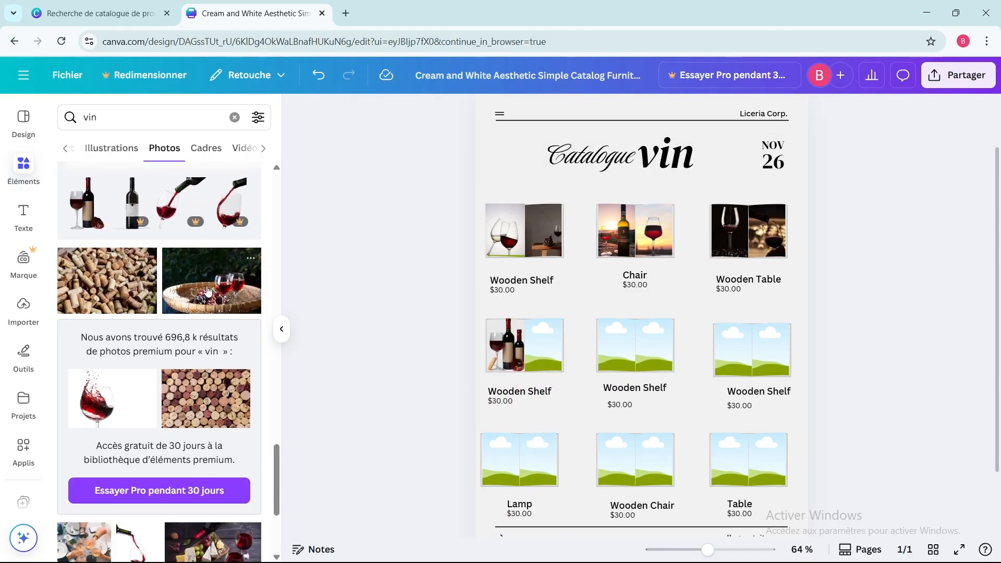
left_click(207, 291)
left_click_drag(773, 238, 546, 339)
left_click(570, 385)
Fill the middle row's second frame with the row of wine bottles on the left and the two empty glasses on the right
scroll(211, 302, "down", 3)
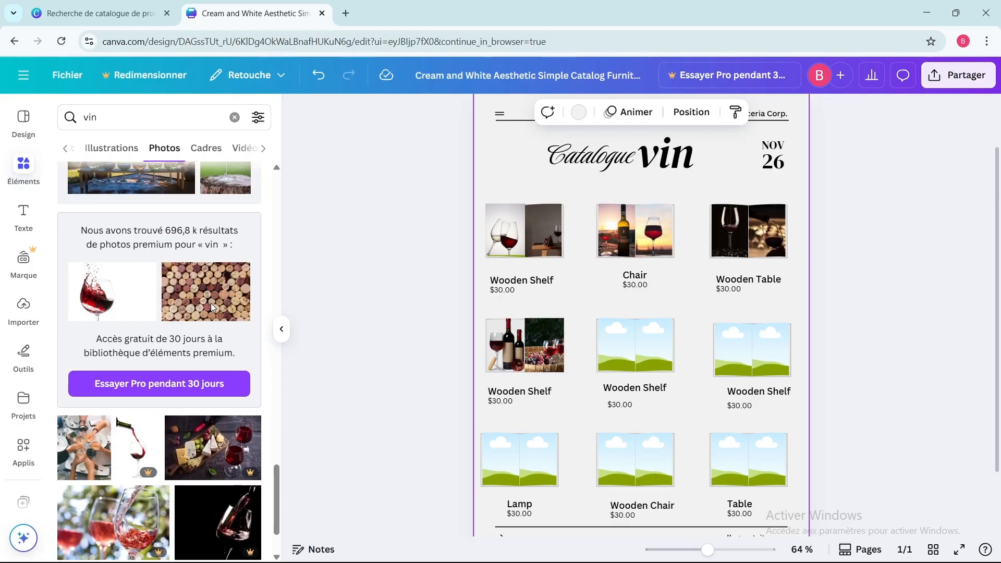
scroll(211, 305, "down", 5)
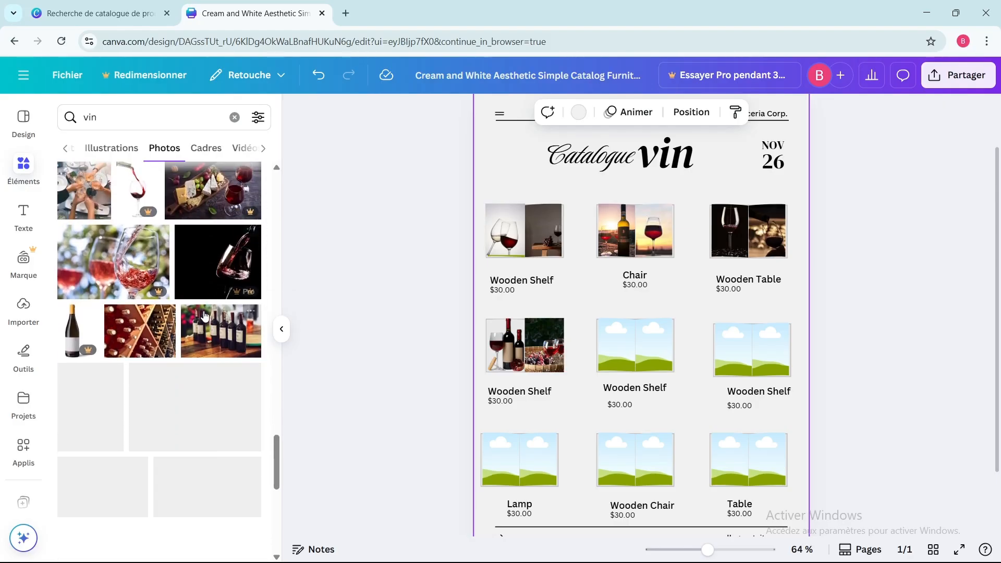
left_click(218, 340)
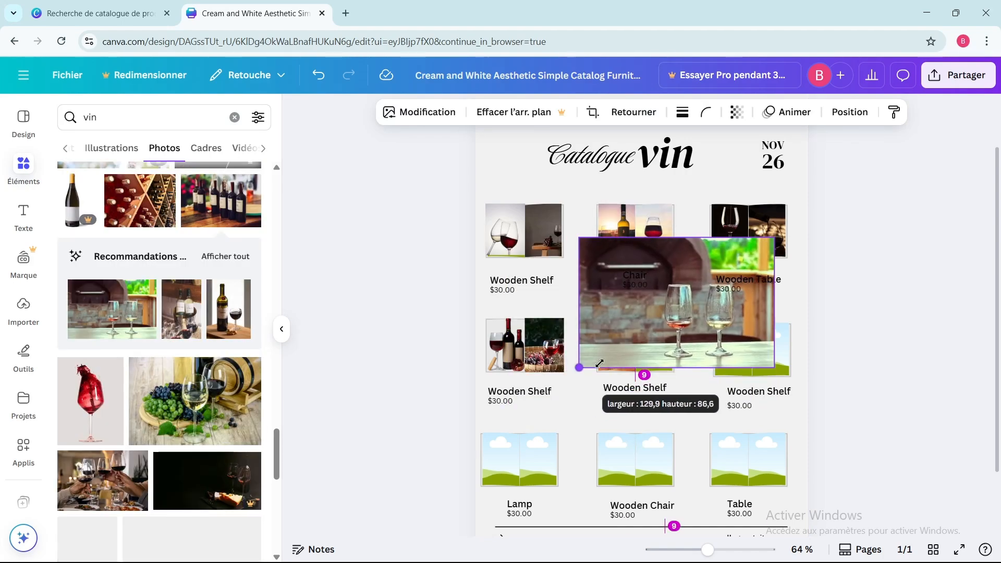
left_click_drag(599, 364, 648, 324)
left_click_drag(768, 282, 759, 282)
left_click_drag(647, 276, 664, 341)
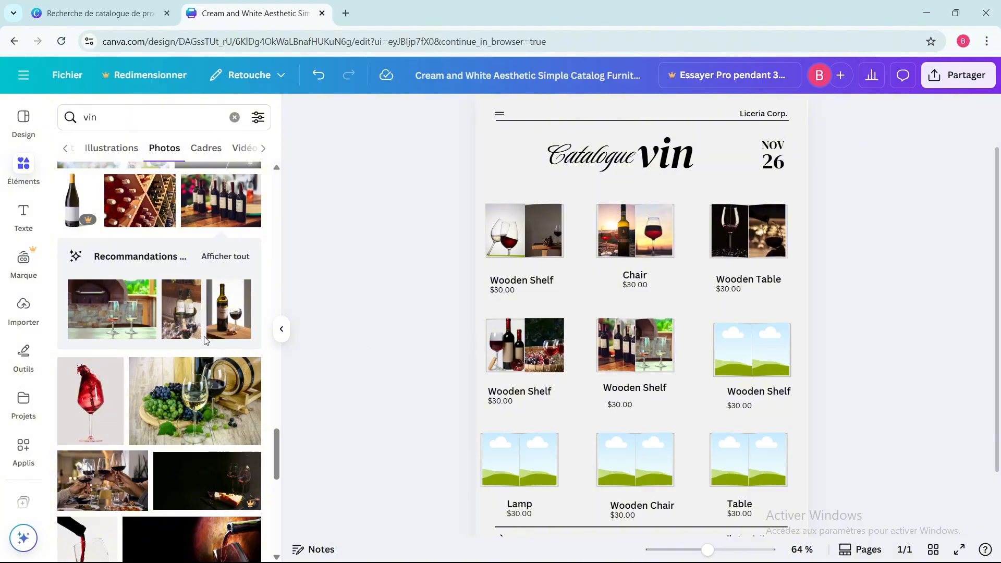
Fill the middle row's last frame with the splashing red wine glass on the left and the group of small red glasses on the right
scroll(205, 339, "down", 1)
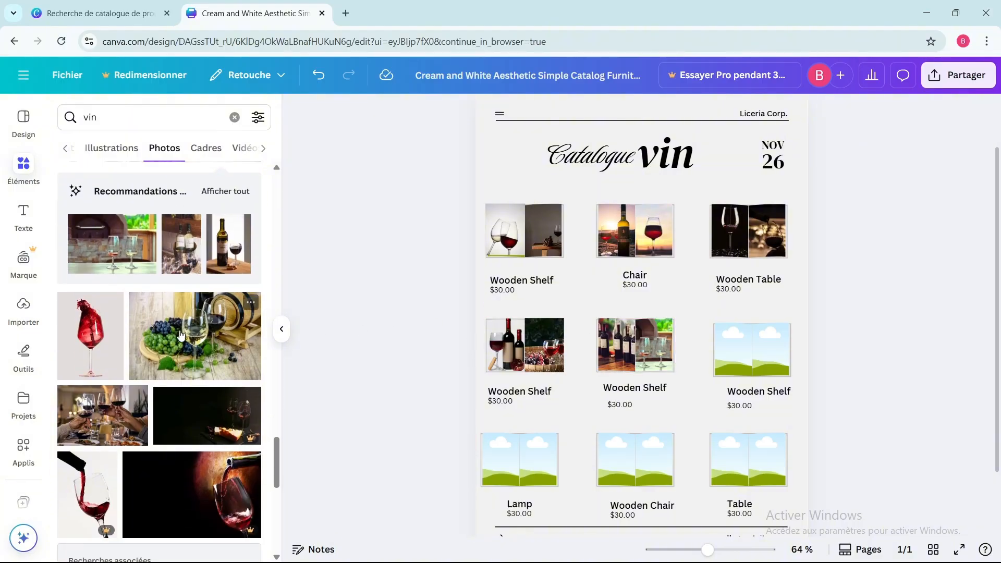
left_click(93, 355)
left_click_drag(777, 148, 599, 382)
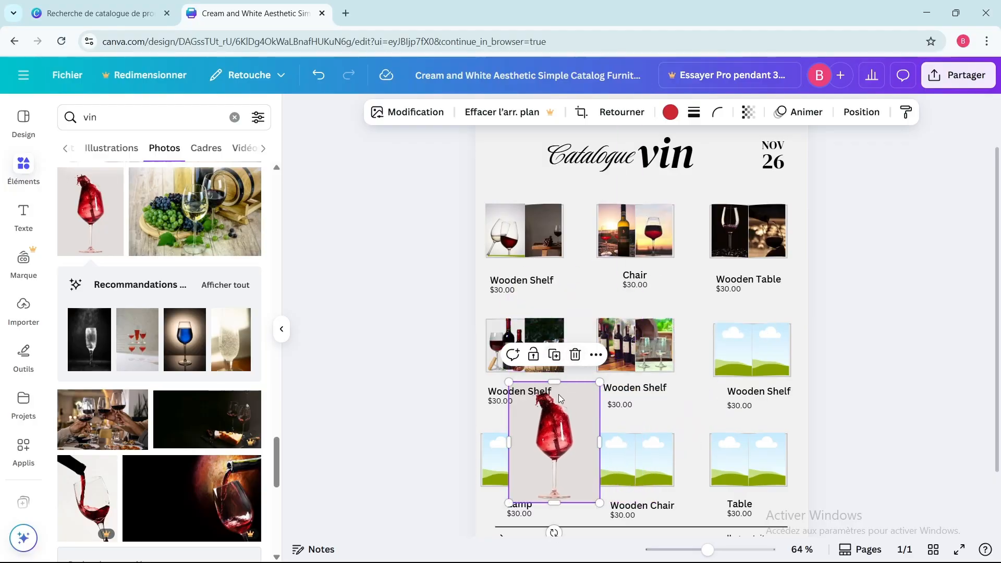
left_click_drag(562, 432, 752, 350)
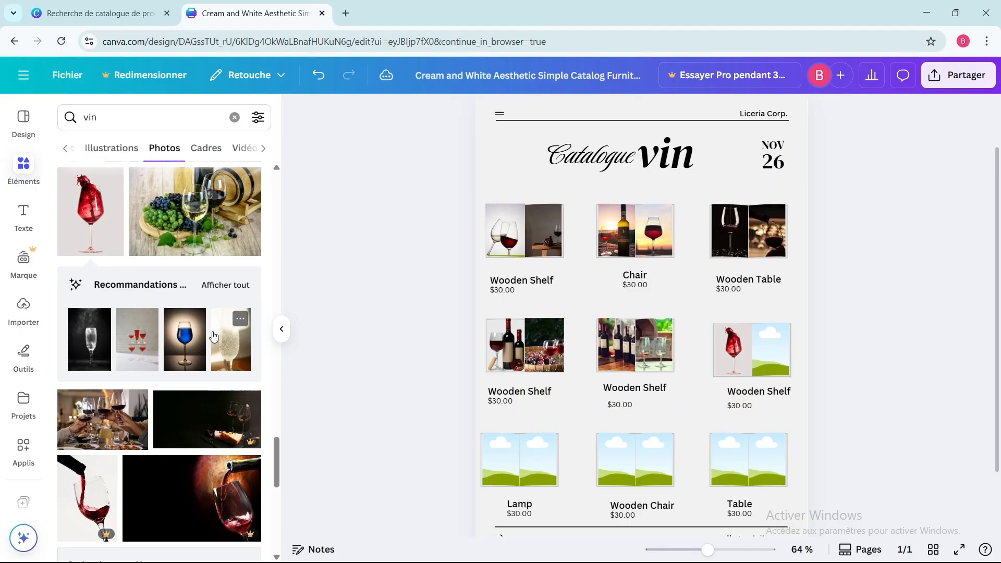
left_click(135, 343)
left_click_drag(695, 213, 774, 343)
Fill the lower row's first frame with the grapes and barrel photo on the left and the white-background bottles with grapes on the right
scroll(793, 321, "down", 1)
scroll(188, 299, "up", 1)
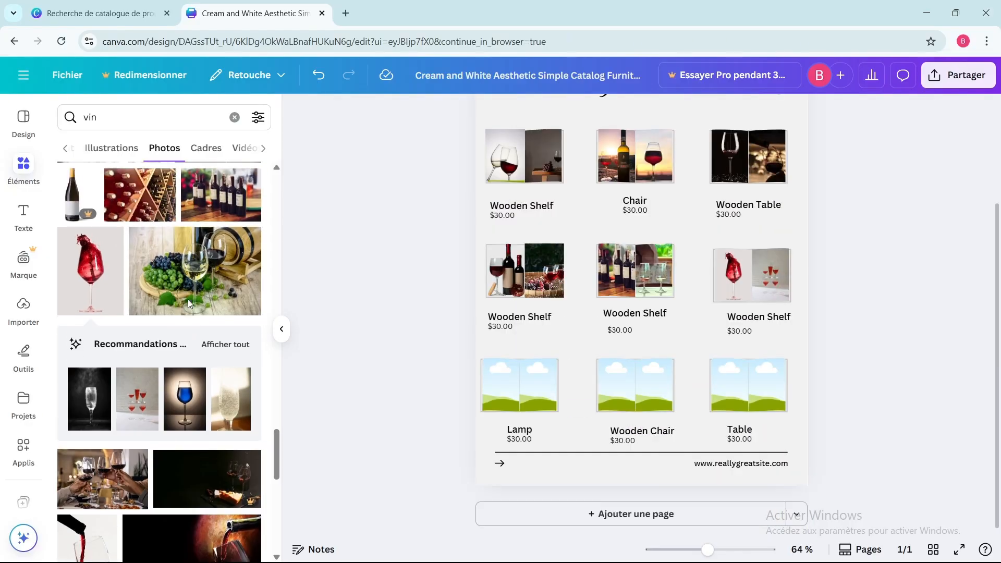
left_click(205, 275)
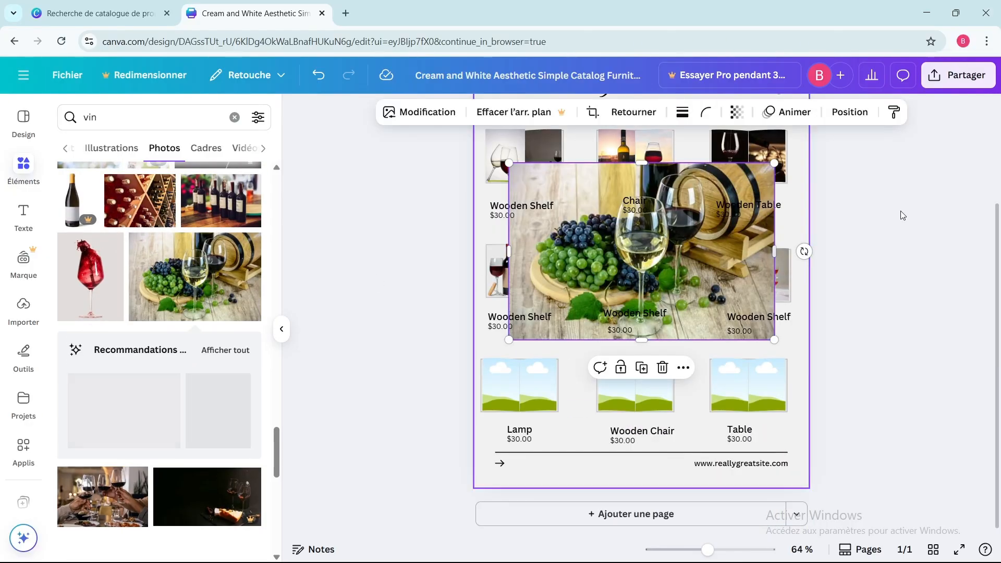
left_click_drag(774, 163, 520, 370)
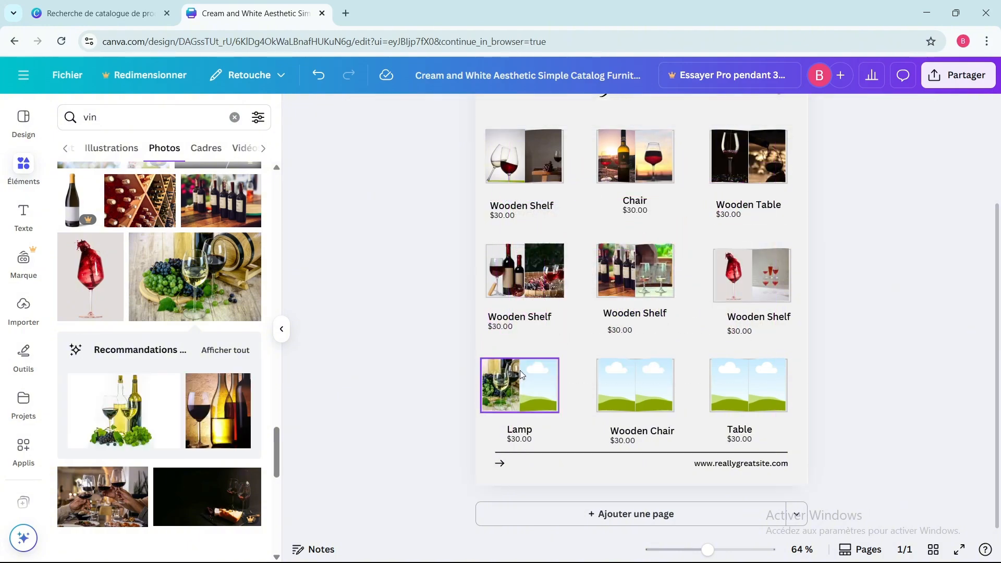
scroll(107, 338, "down", 1)
left_click(122, 342)
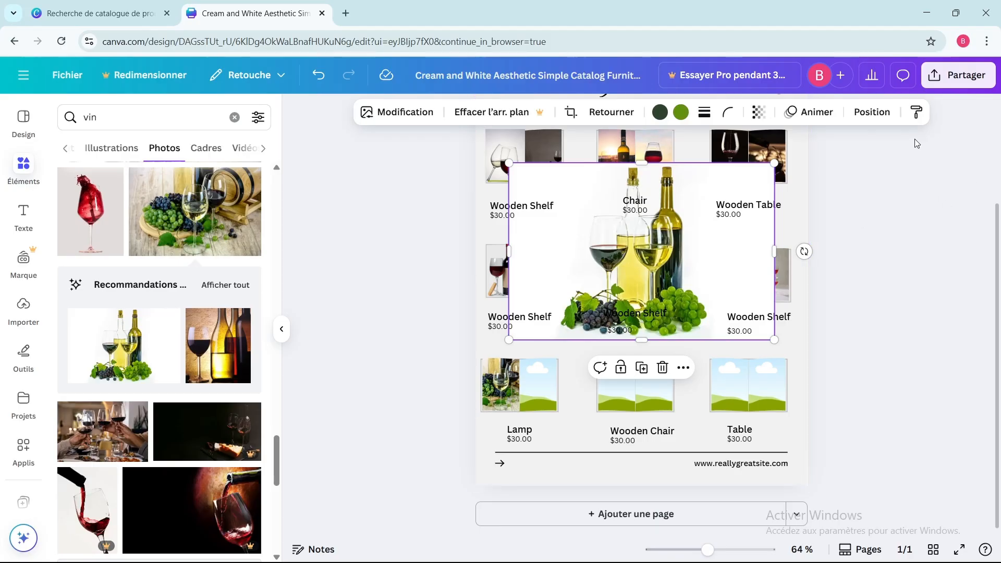
left_click_drag(762, 170, 585, 227)
left_click_drag(569, 306, 550, 368)
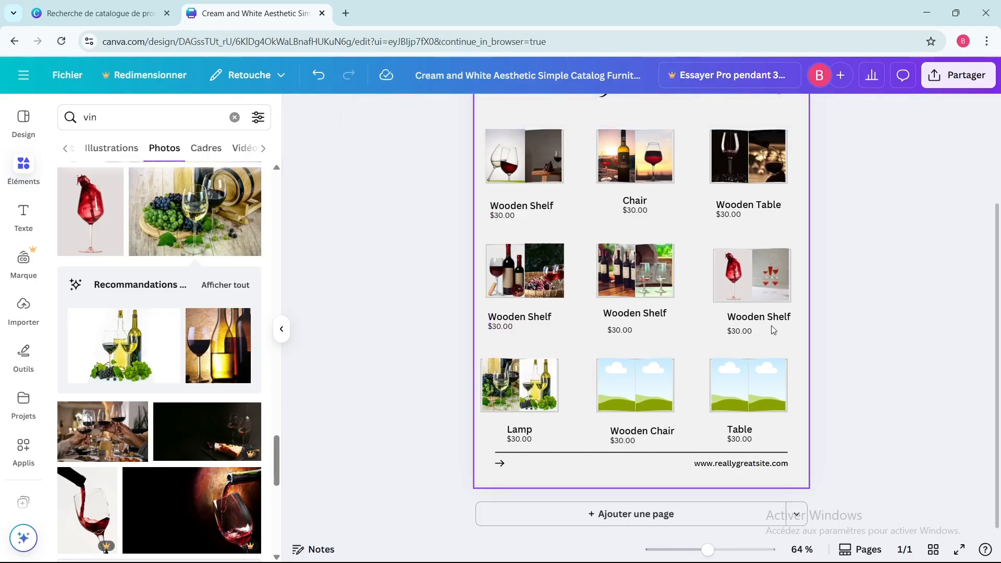
Fill the lower row's second frame with the wine glass and golden bottles on the left and the toasting glasses on the right
left_click(225, 347)
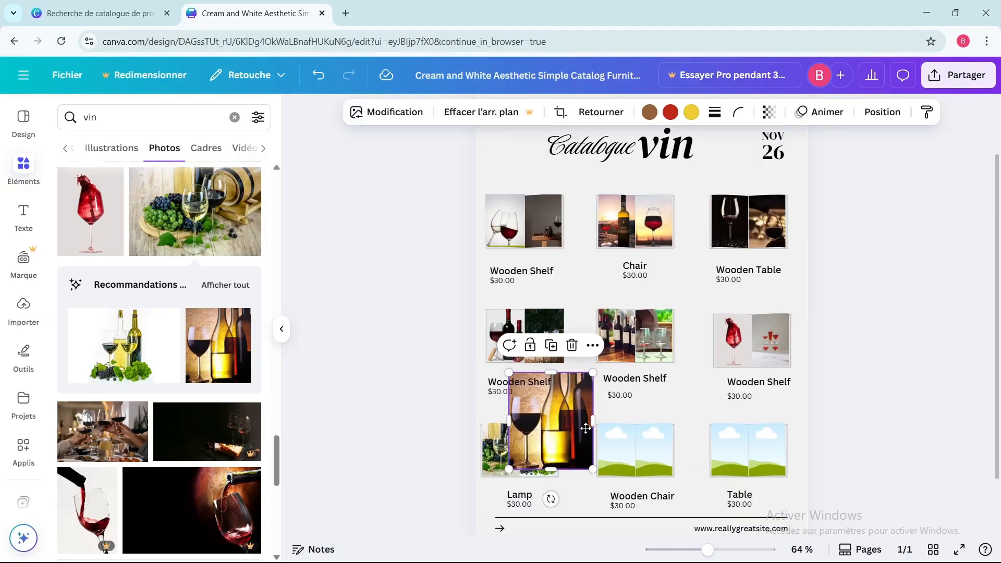
left_click_drag(558, 404, 617, 436)
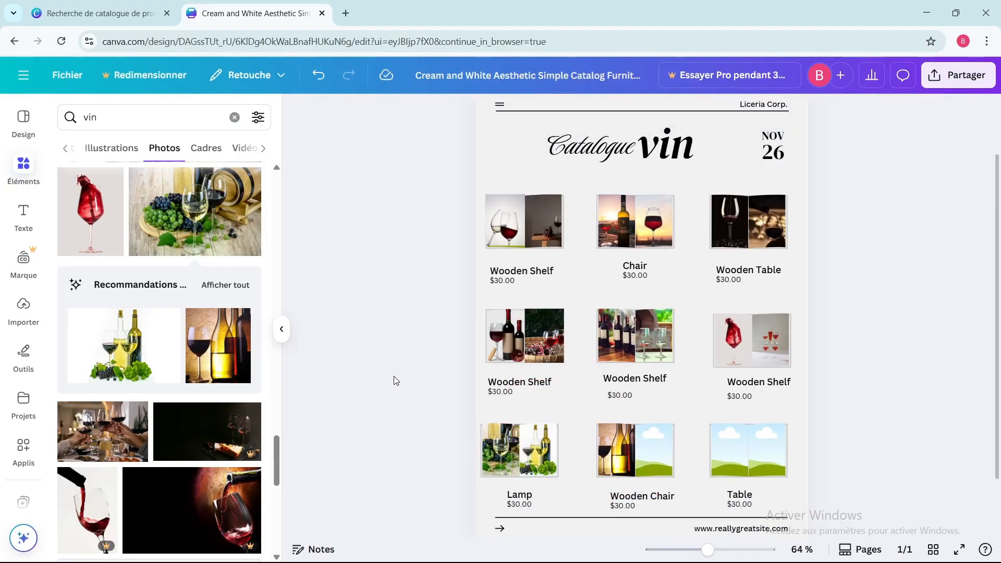
scroll(393, 376, "down", 2)
scroll(134, 353, "down", 2)
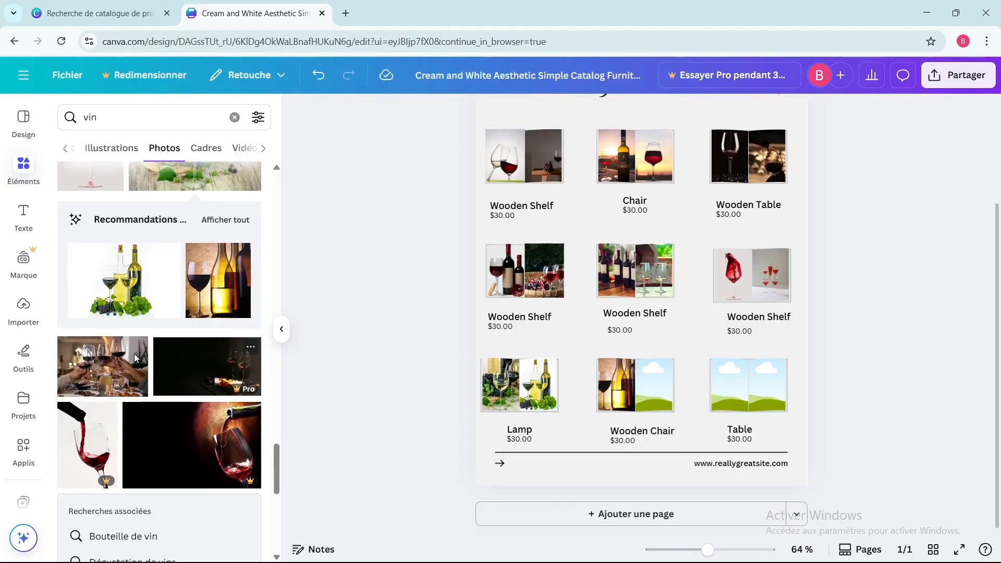
left_click(103, 365)
left_click_drag(511, 345, 749, 222)
left_click_drag(752, 182, 659, 376)
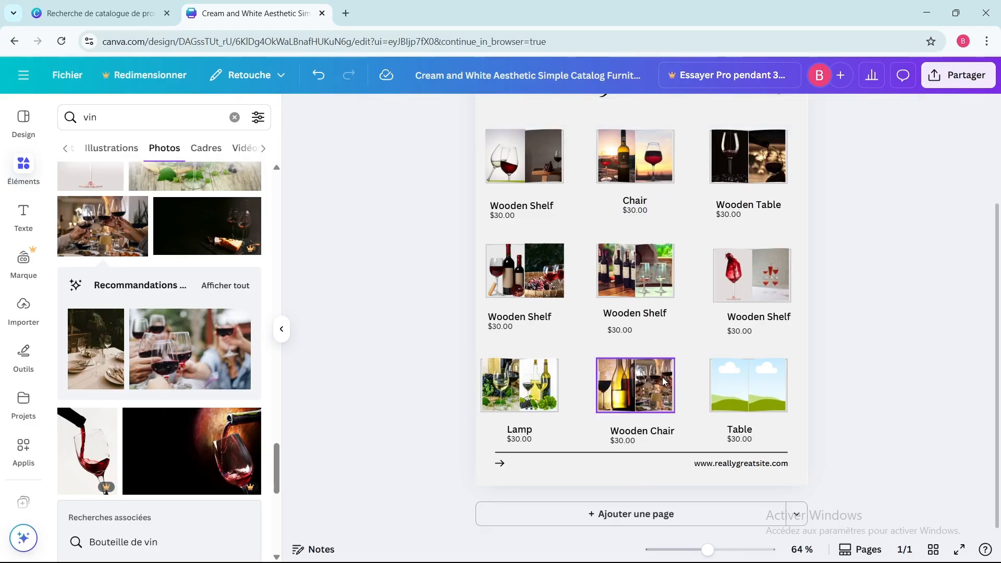
Fill the lower row's last frame with the wooden bottle rack on the left and the wine poured into a glass on black on the right
scroll(198, 380, "down", 5)
scroll(197, 380, "down", 4)
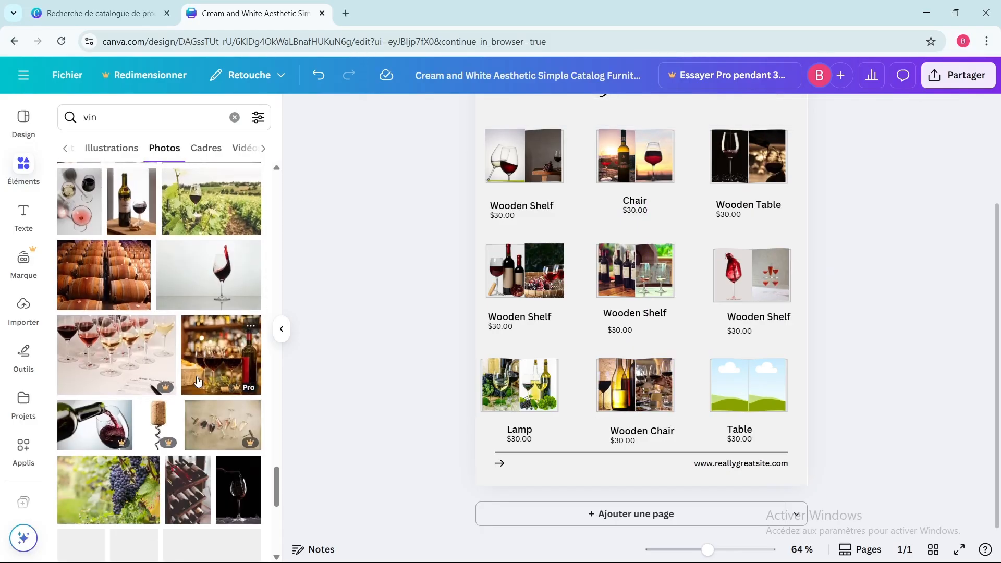
left_click(198, 297)
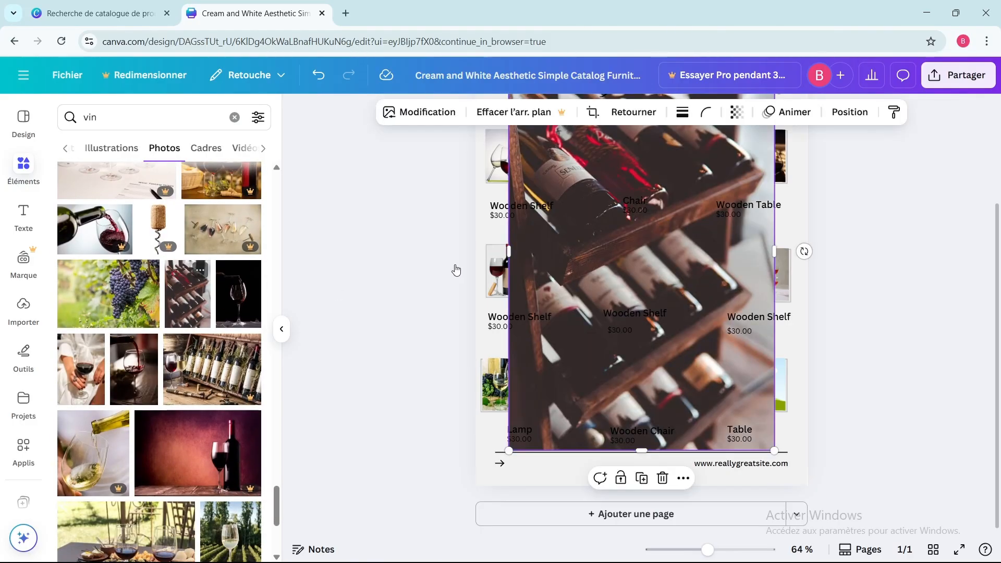
left_click_drag(773, 181, 599, 445)
scroll(564, 404, "down", 3)
left_click_drag(574, 396, 729, 386)
left_click(242, 303)
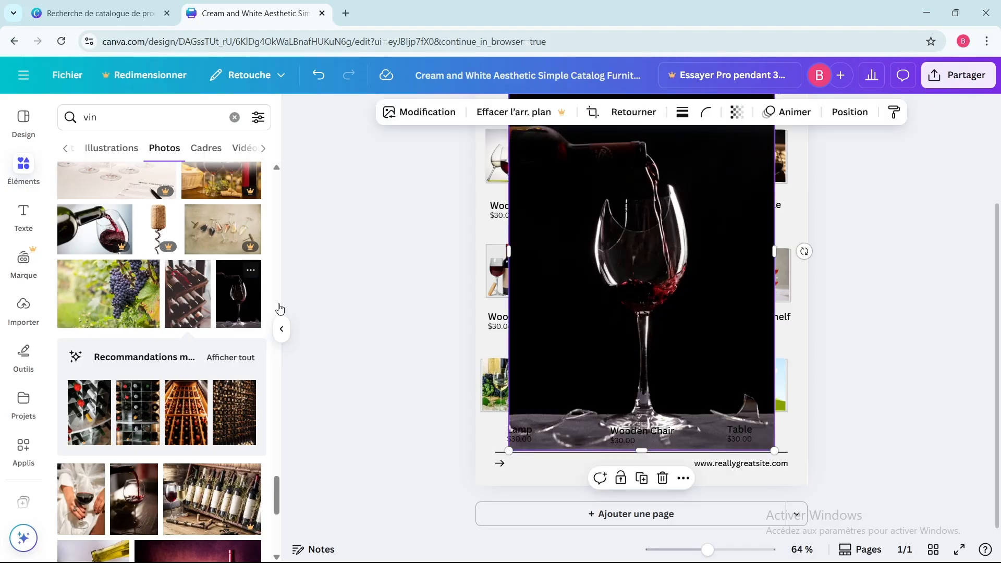
scroll(702, 173, "up", 3)
scroll(615, 293, "down", 3)
left_click_drag(774, 183, 576, 352)
left_click_drag(551, 380, 753, 365)
scroll(671, 315, "up", 2)
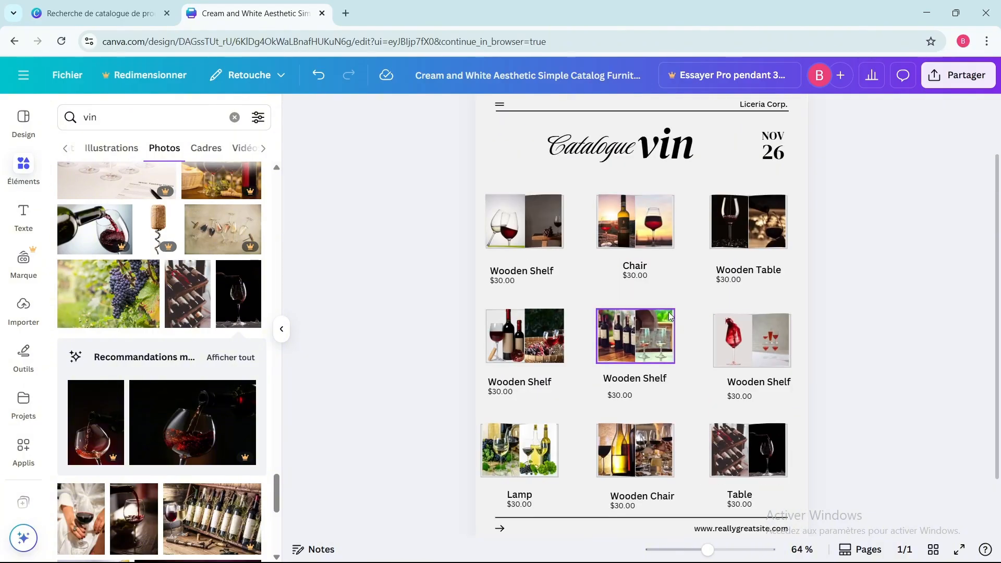
Rename the upper row's three product labels to "vin 1", "Vin 2" and "vin 3"
left_click(497, 272)
double_click(543, 269)
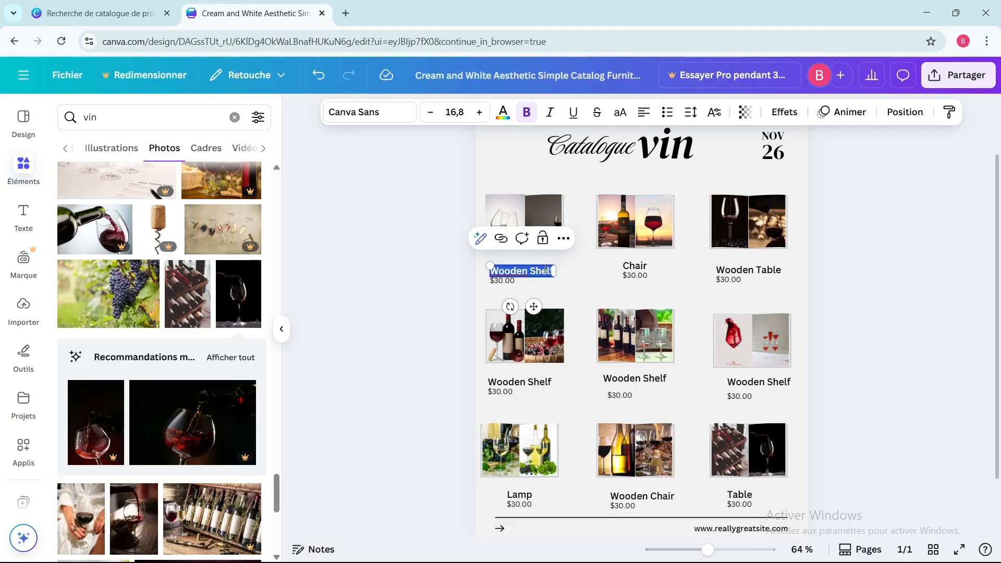
type("vin 1")
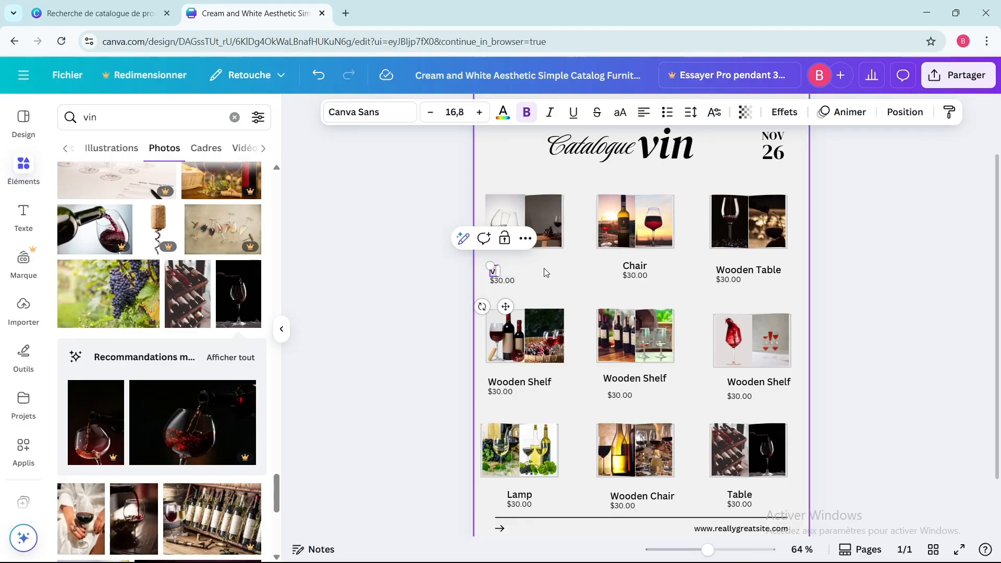
left_click(648, 262)
double_click(649, 261)
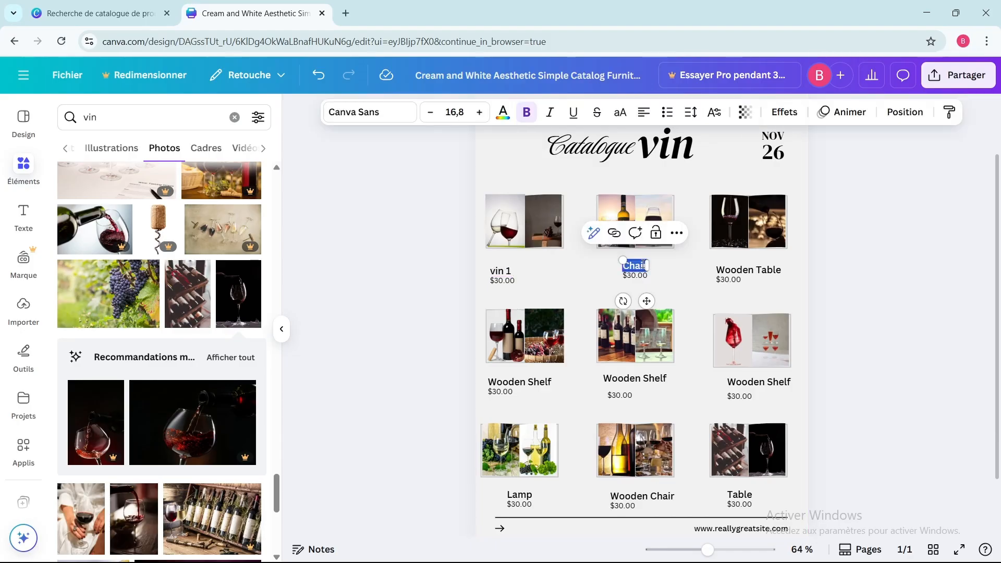
type("Vin 2")
double_click(749, 269)
type("vin 3")
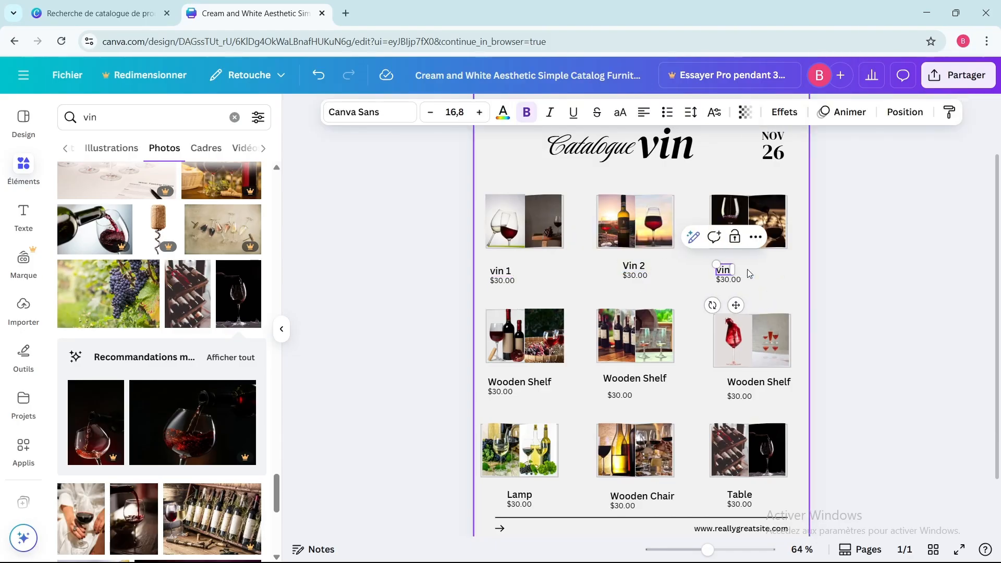
Rename the middle row's three product labels to "VIN 4", "Vin 5" and "VIN 6"
left_click(542, 385)
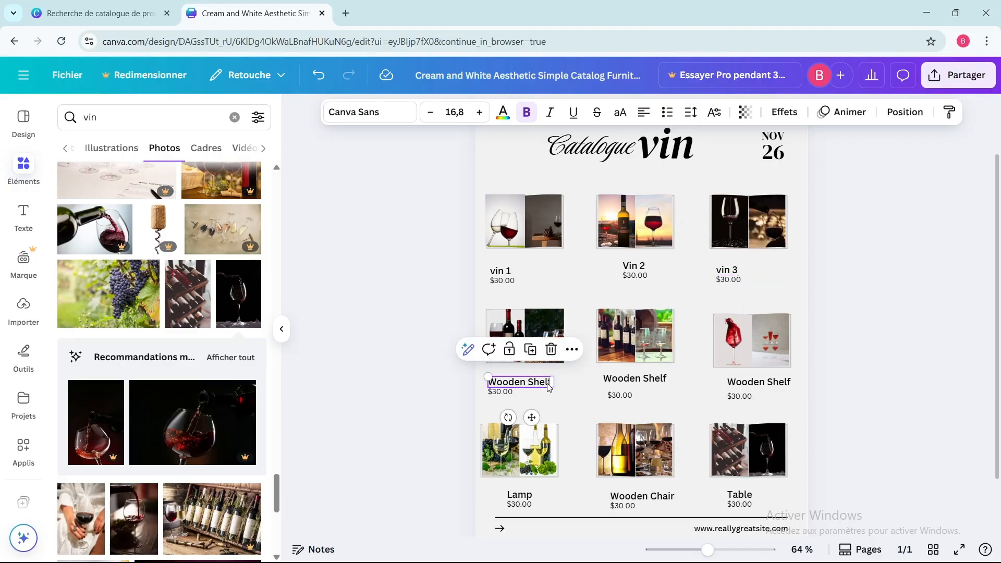
double_click(548, 381)
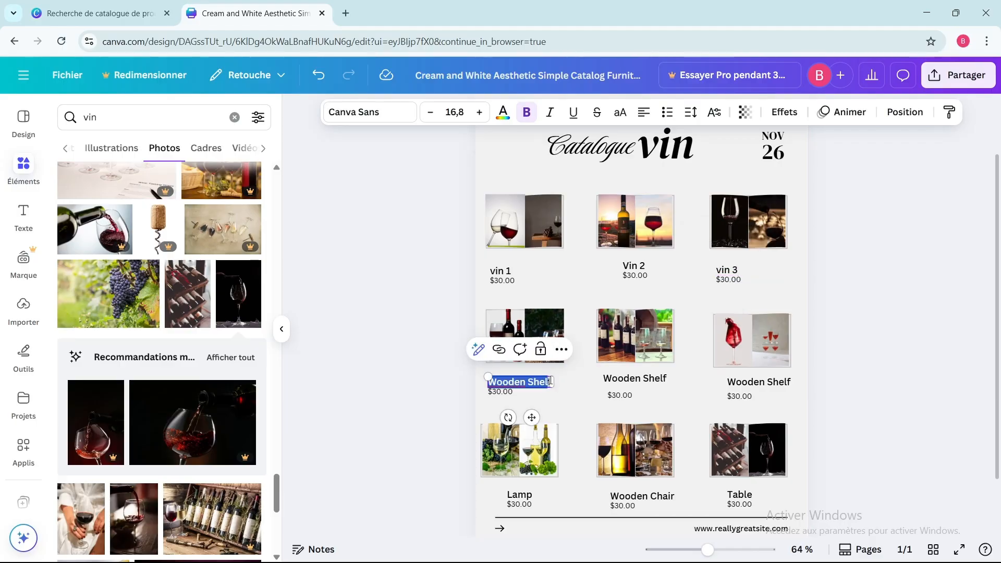
type("VIN 4")
double_click(651, 379)
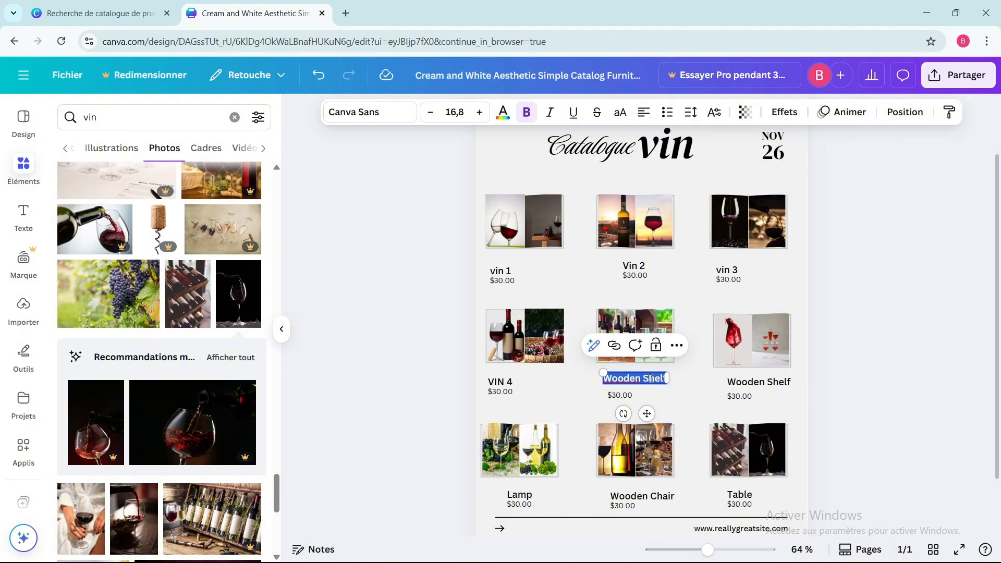
type("Vin 5")
double_click(780, 381)
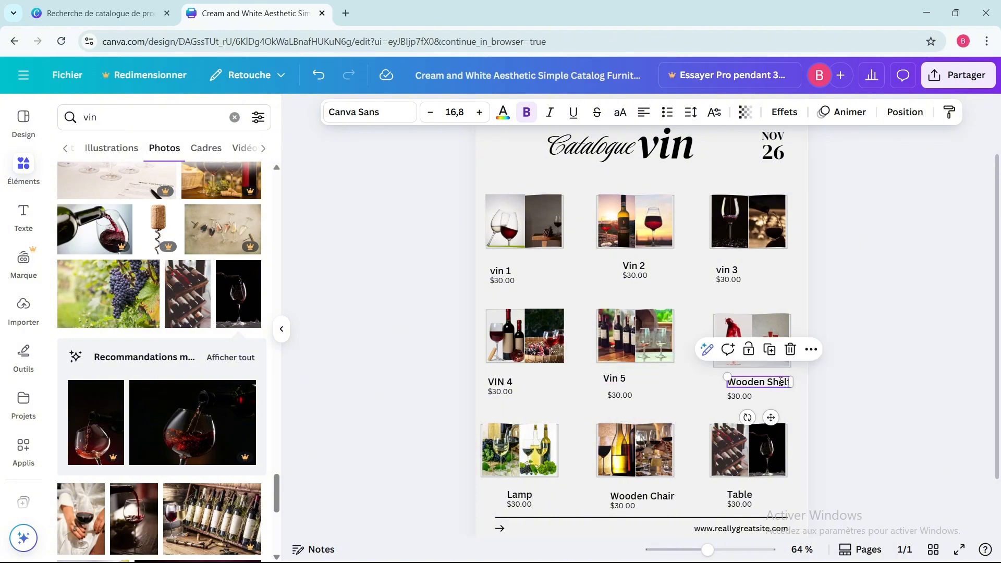
type("VIN 6")
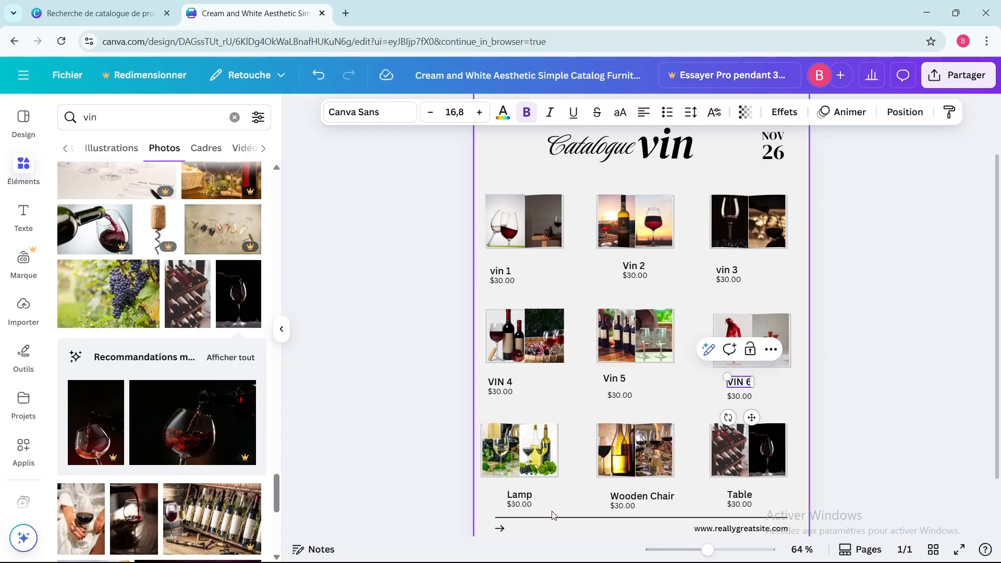
Rename the lower row's three product labels to "VIN 7", "VIN 8" and "VIN 9"
double_click(521, 494)
type("VIN 7")
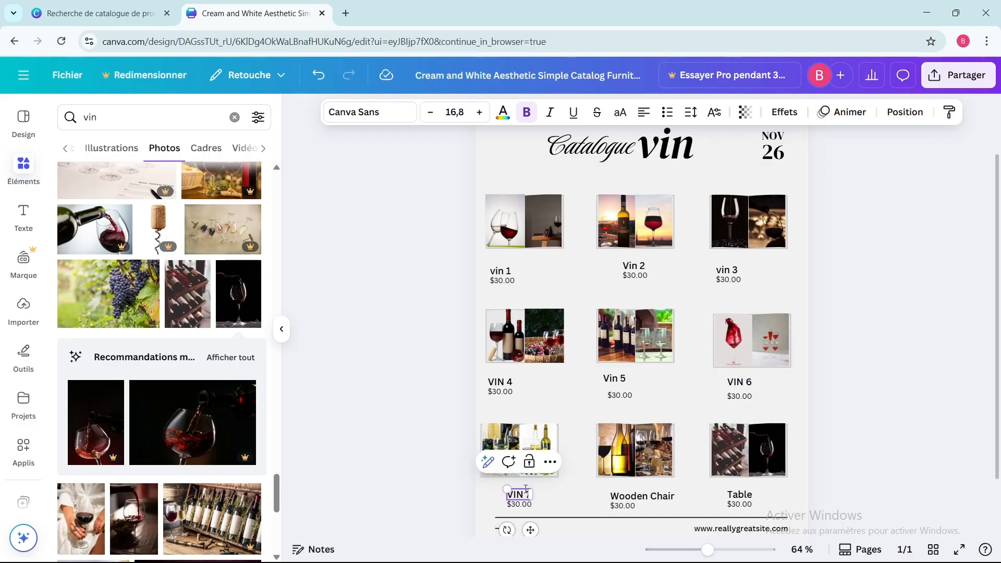
double_click(647, 496)
type("VIN 8")
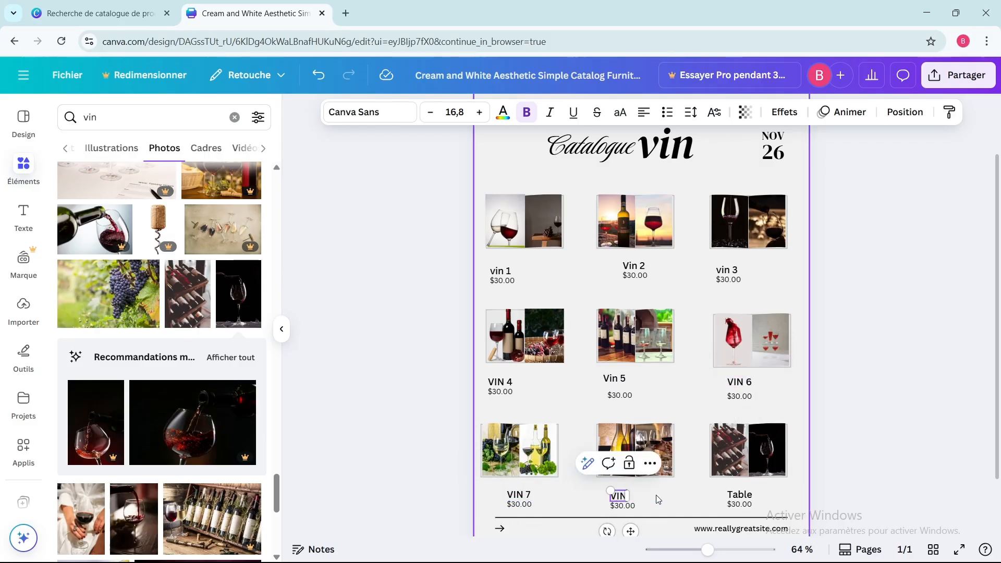
double_click(739, 491)
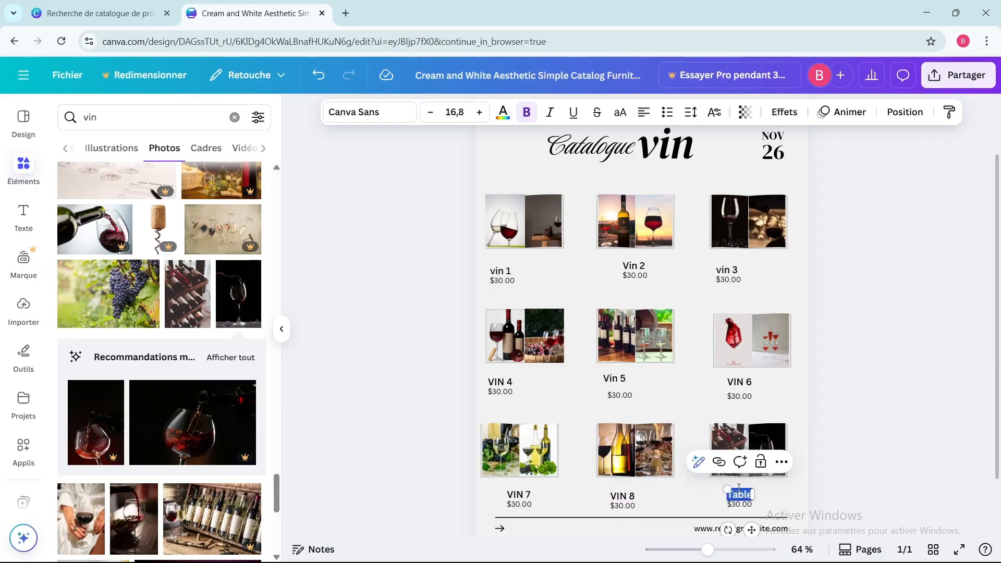
type("VIN")
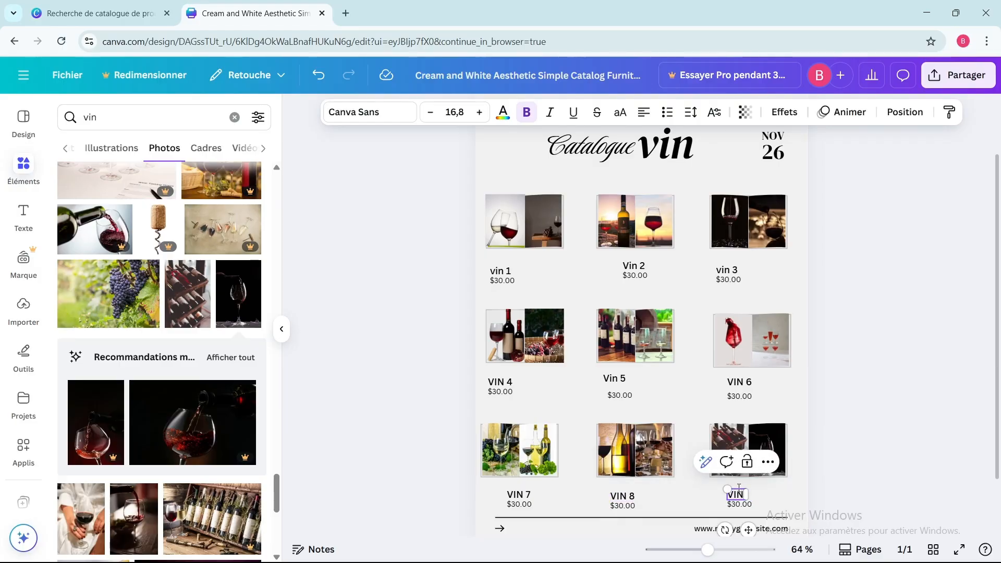
type(" 9")
left_click(853, 399)
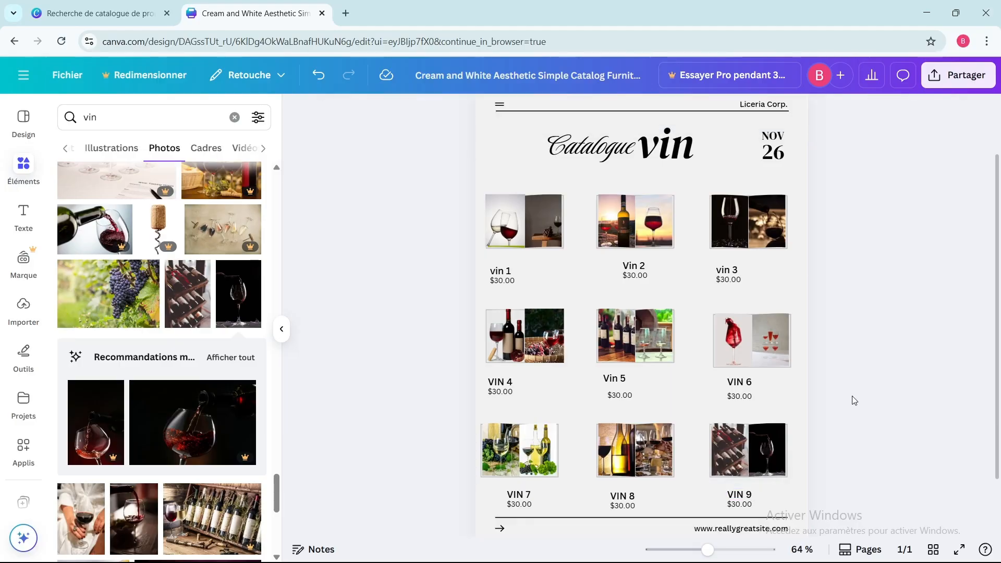
Try the first photo palette's colours as the page background and settle on its rust brown
scroll(662, 352, "up", 1)
scroll(661, 352, "down", 2)
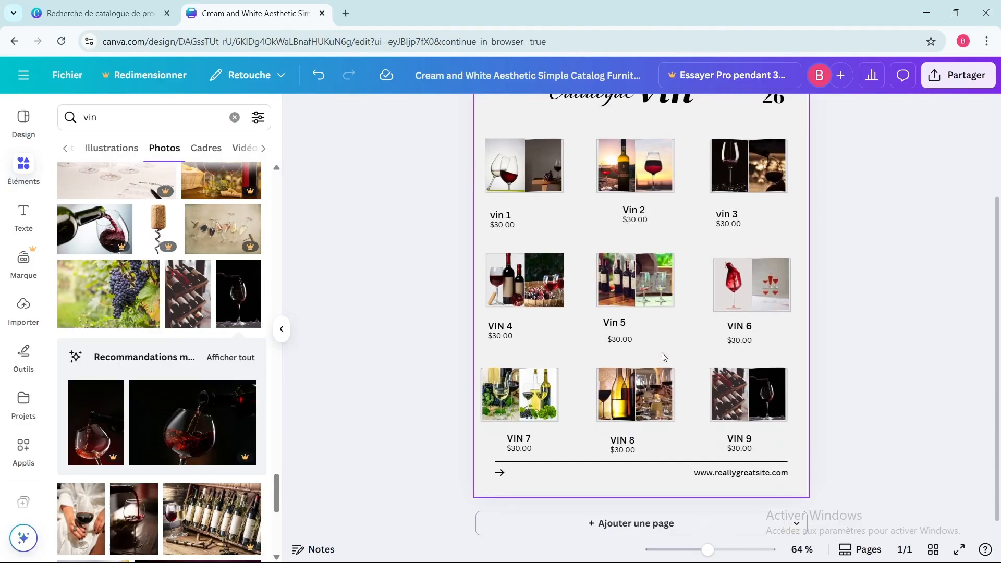
scroll(662, 354, "up", 2)
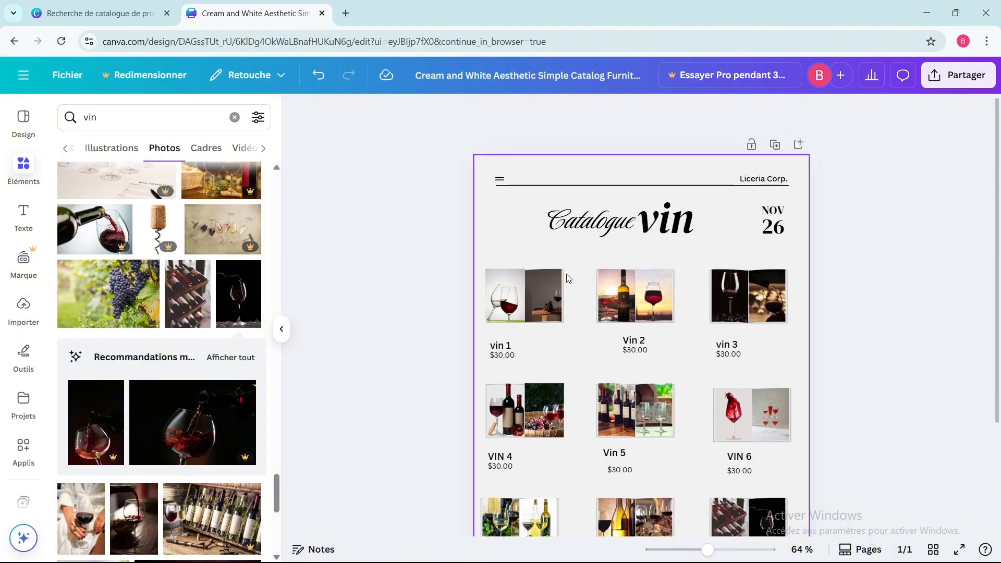
left_click(510, 223)
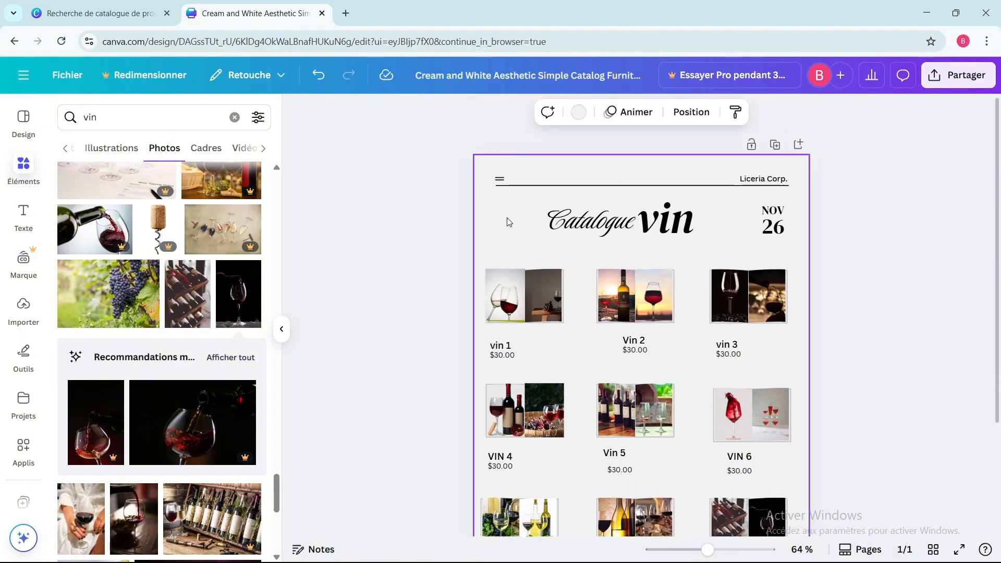
left_click(577, 112)
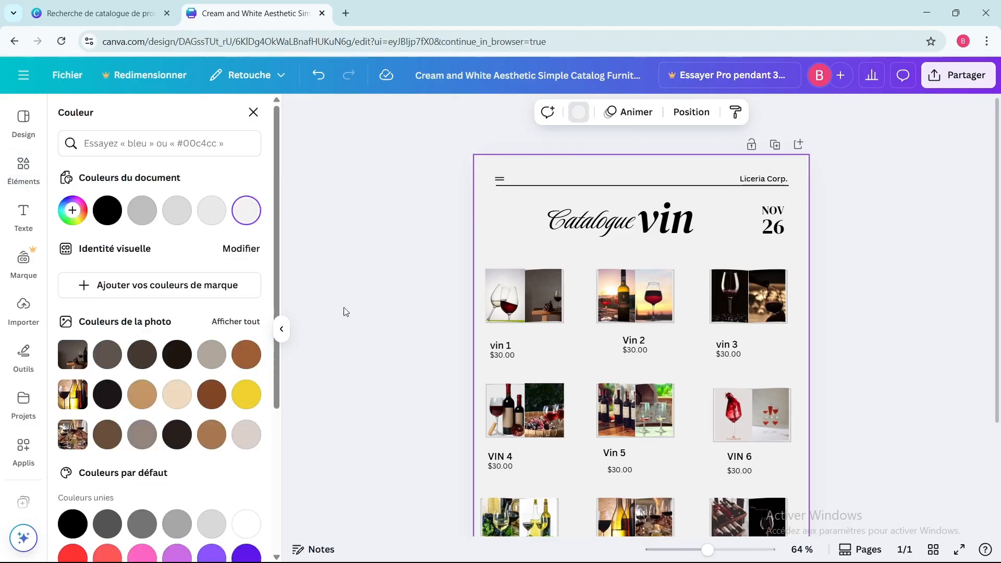
scroll(177, 393, "down", 1)
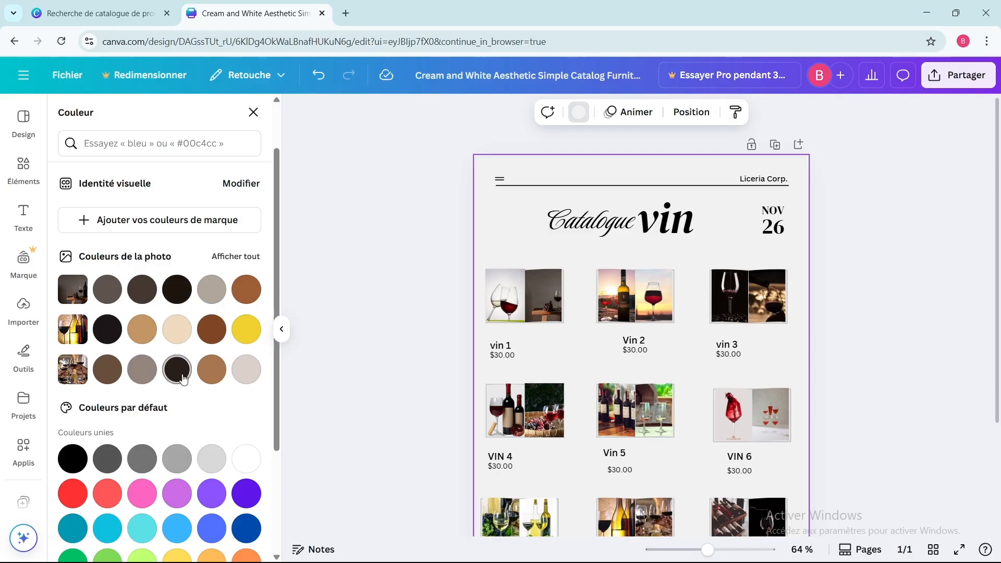
left_click(112, 295)
scroll(125, 287, "down", 2)
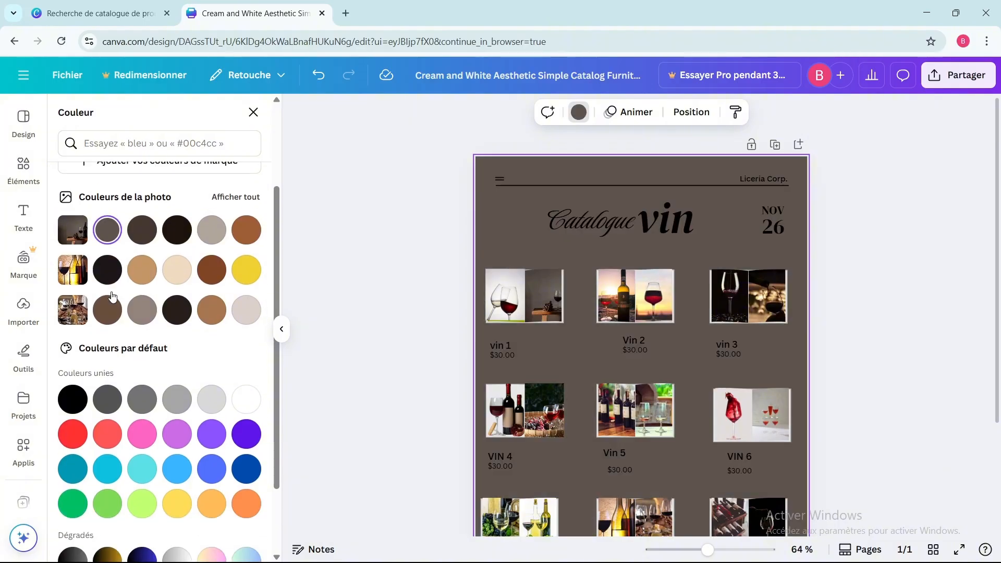
left_click(141, 228)
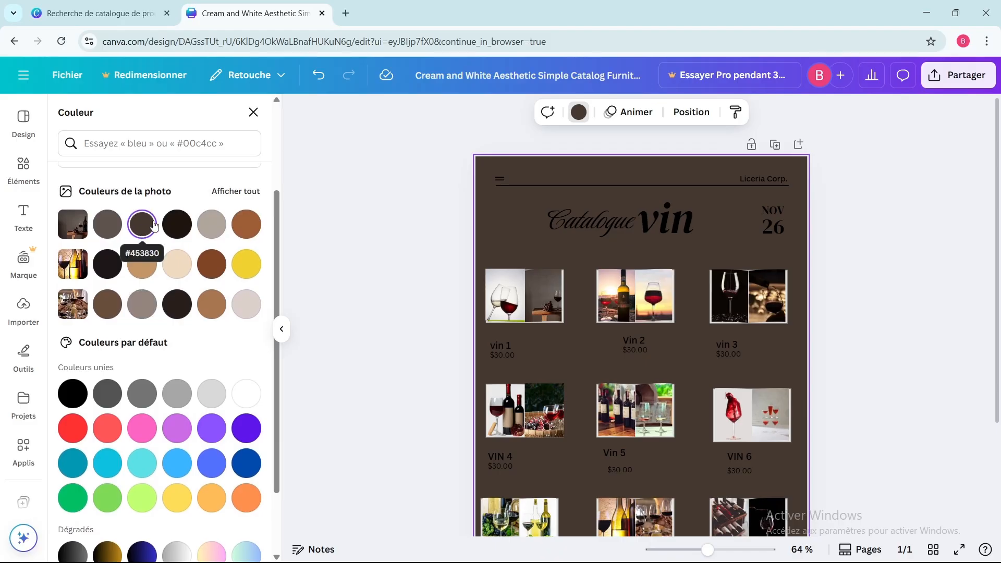
left_click(176, 225)
left_click(204, 231)
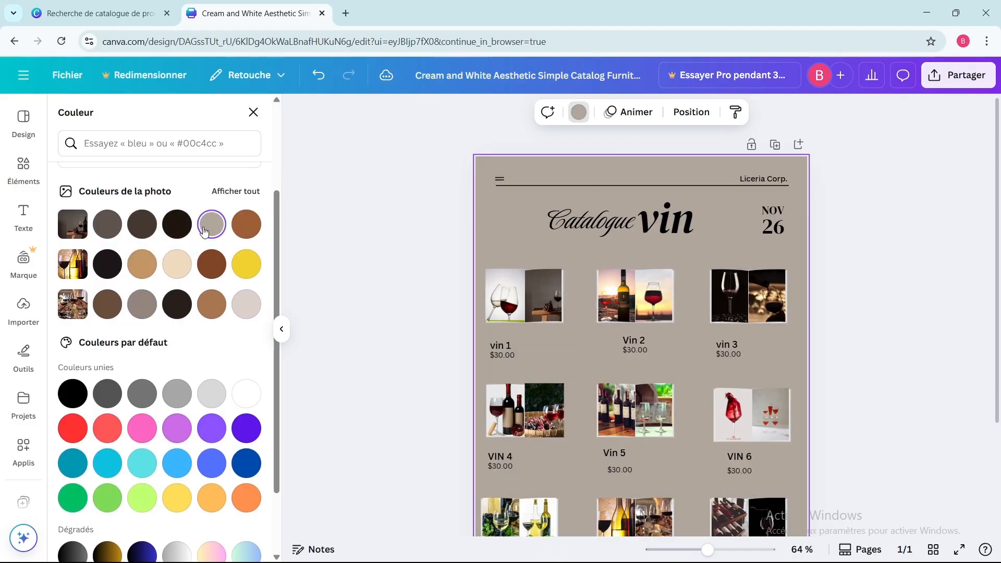
left_click(244, 229)
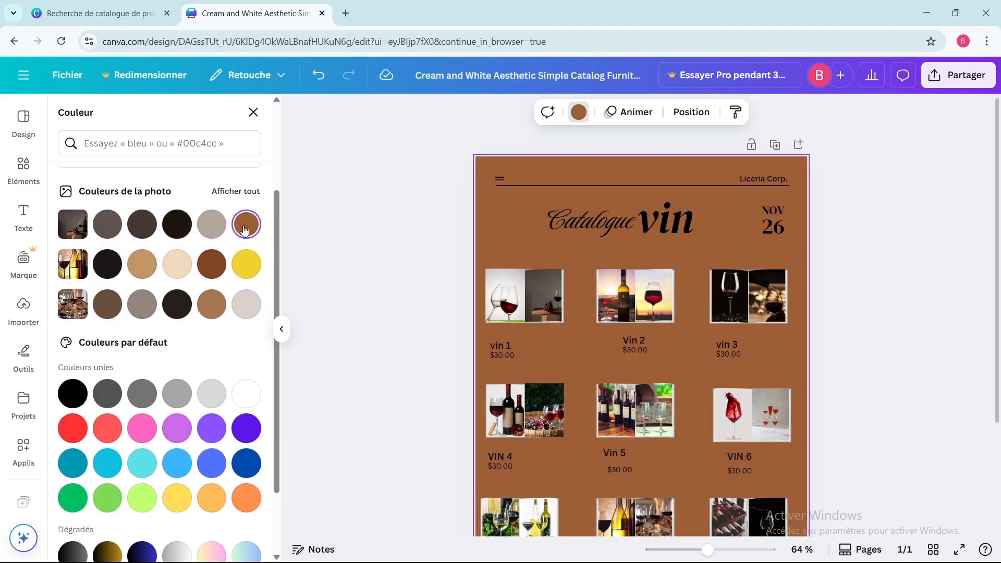
Try near-black, tan, cream, light brown and pale grey from the other photo palettes as page background, ending on the first palette's rust brown
left_click(107, 263)
left_click(142, 264)
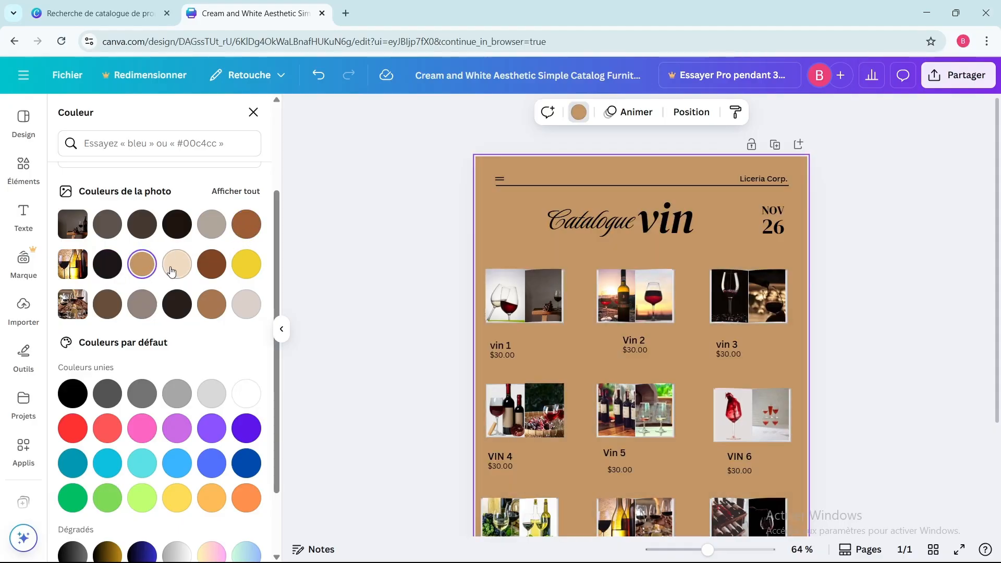
left_click(177, 264)
scroll(215, 266, "down", 1)
left_click(216, 251)
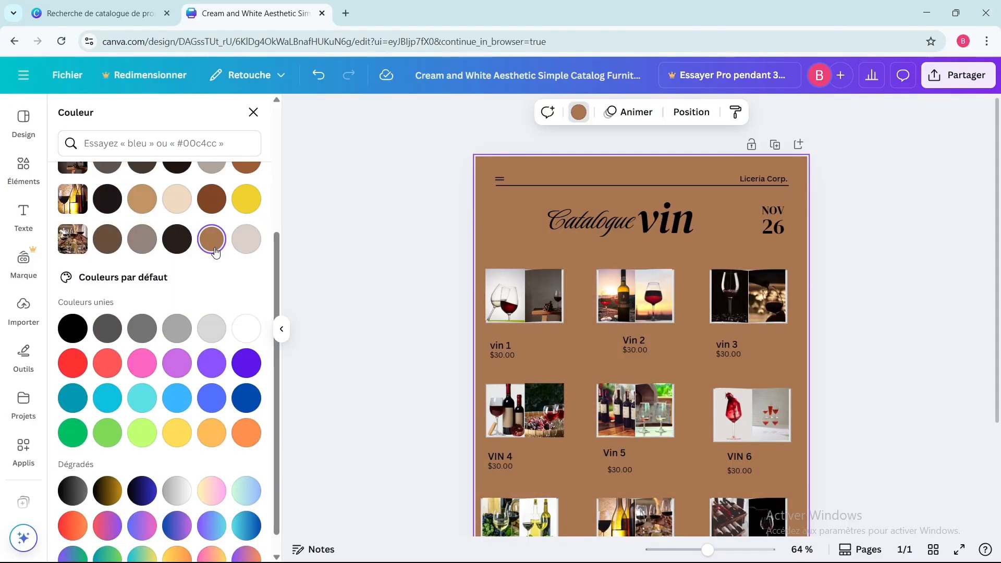
left_click(241, 243)
scroll(243, 239, "up", 1)
left_click(243, 233)
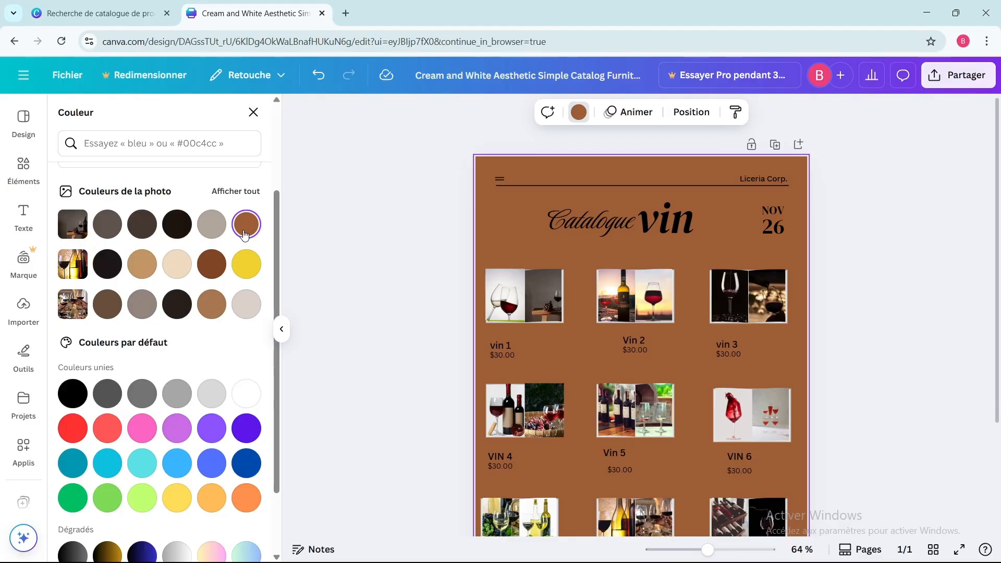
scroll(537, 283, "down", 3)
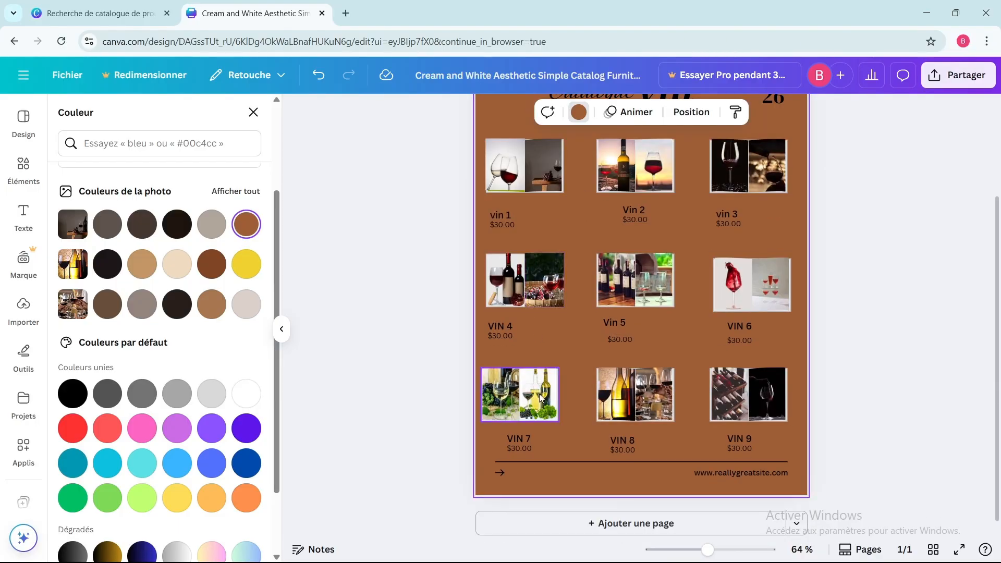
Browse the complete set of frames in the elements library's Cadre category
left_click(509, 473)
scroll(552, 471, "up", 3)
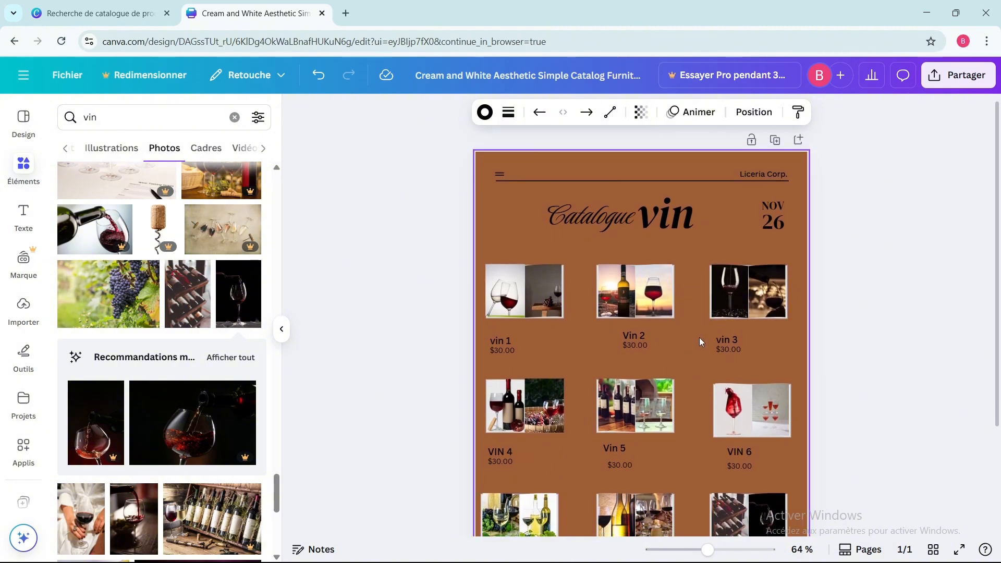
scroll(701, 344, "down", 3)
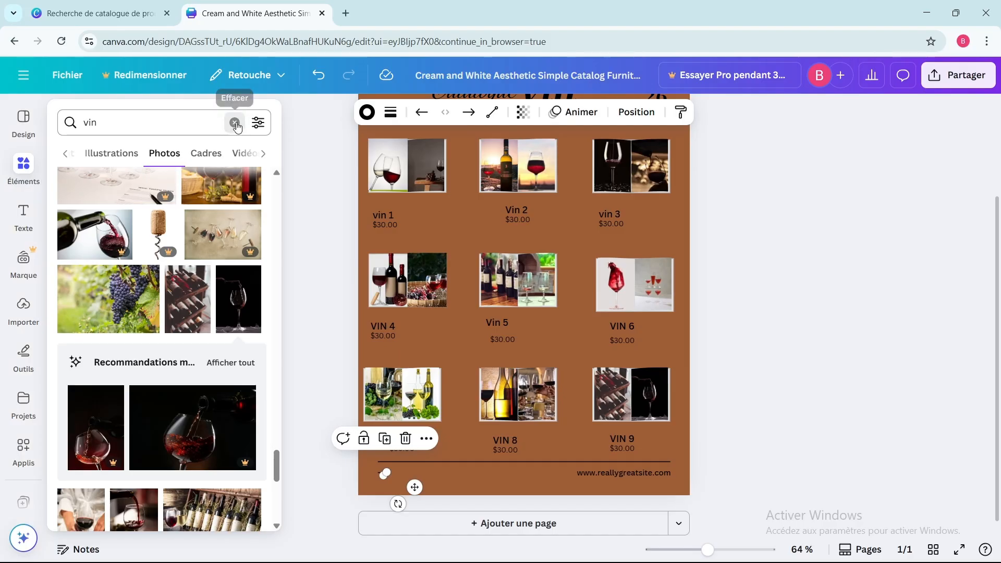
left_click(234, 118)
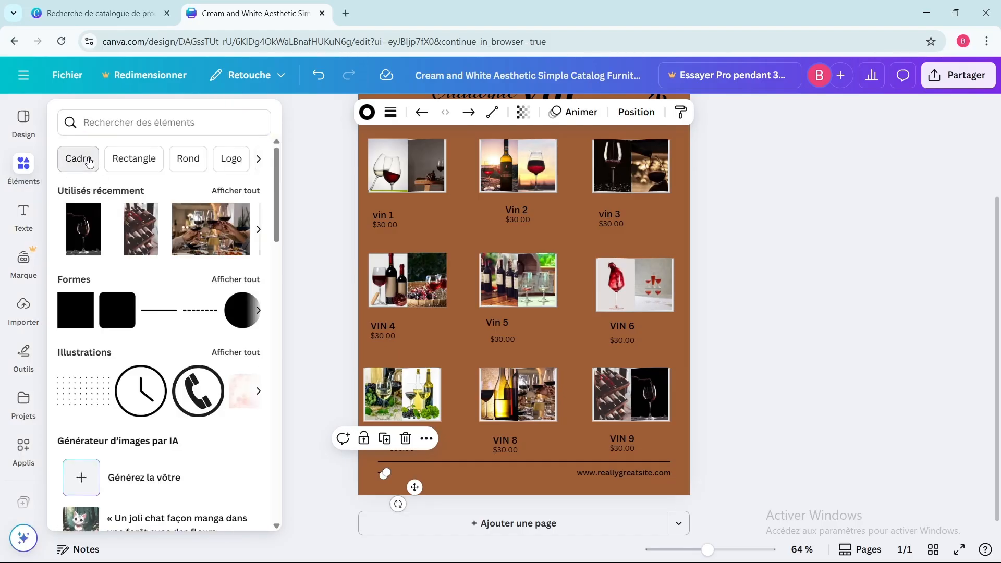
left_click(87, 161)
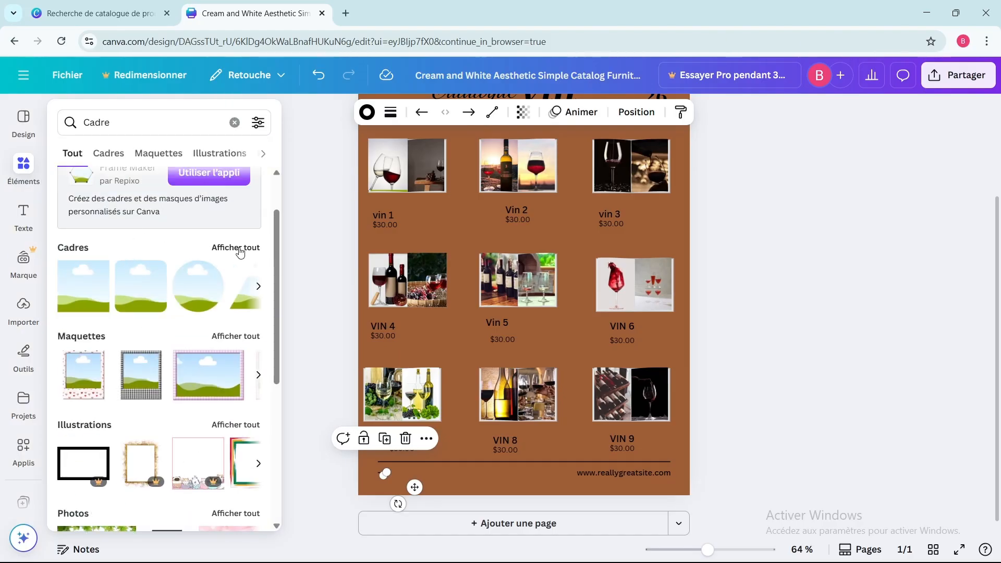
left_click(241, 248)
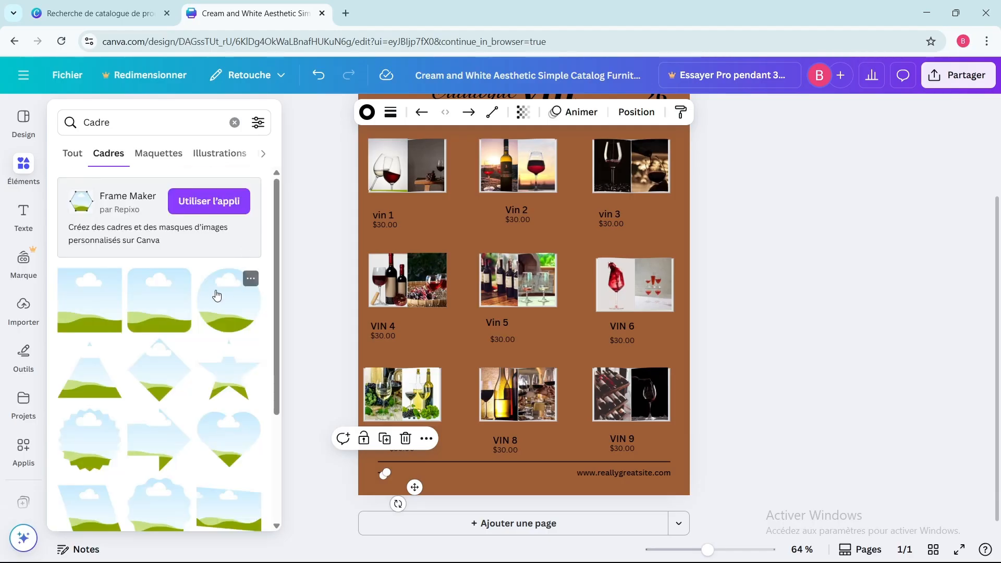
scroll(210, 296, "down", 3)
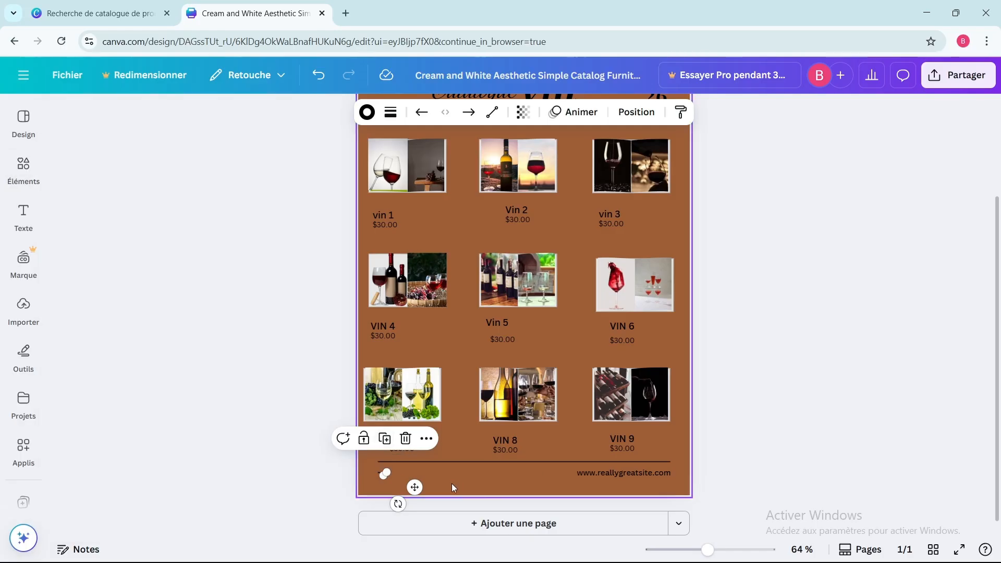
Delete the divider line, the arrow and the website address from the page's footer
left_click(487, 462)
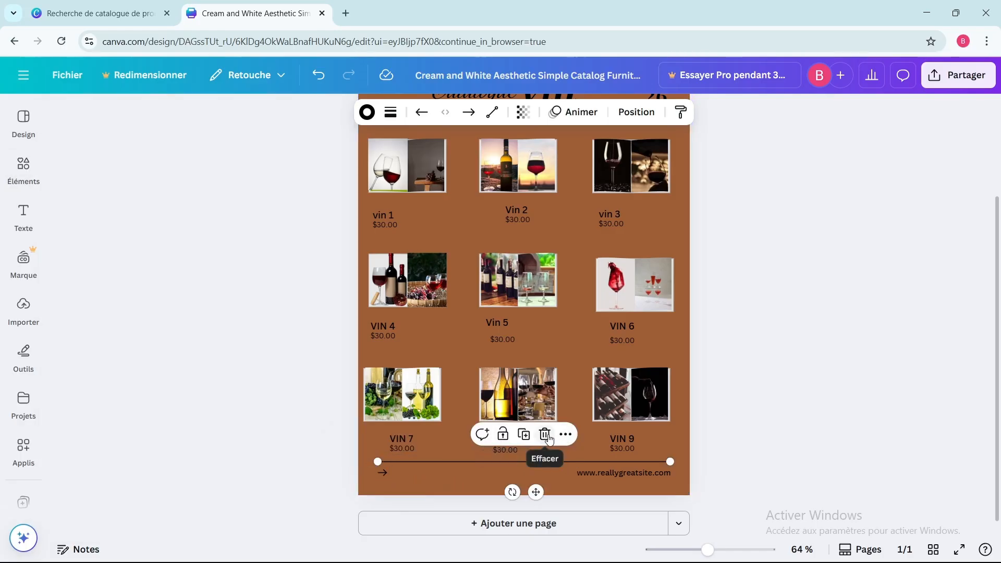
left_click(546, 439)
left_click(384, 473)
left_click(405, 439)
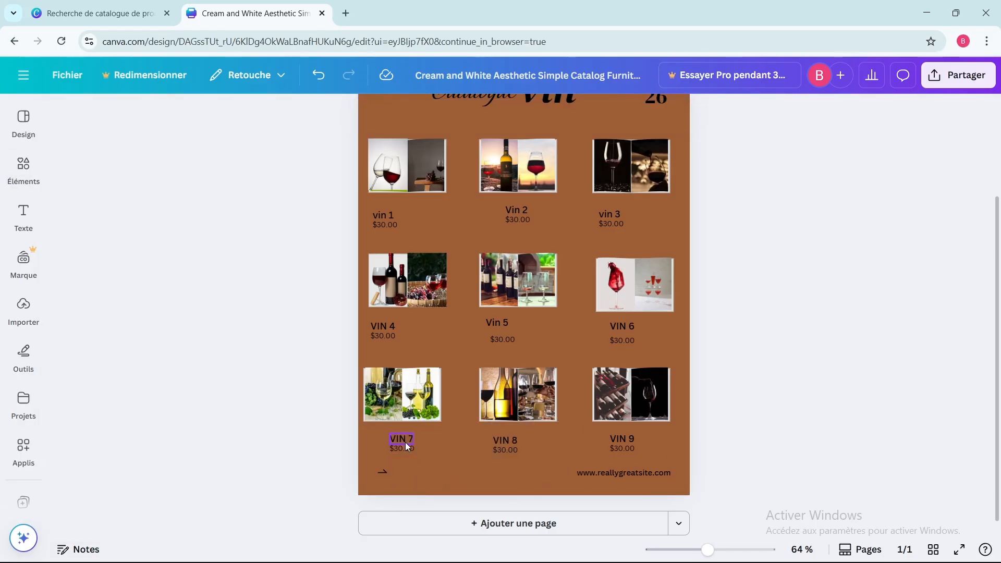
left_click(605, 472)
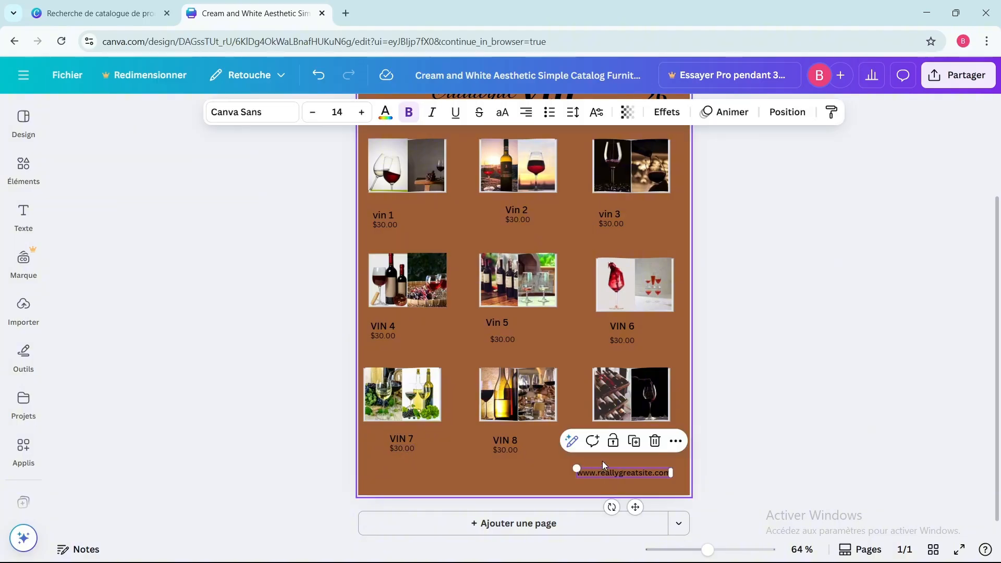
left_click(654, 442)
Insert the square frame and reshape it into a thin full-width strip along the page's lower edge
left_click(23, 167)
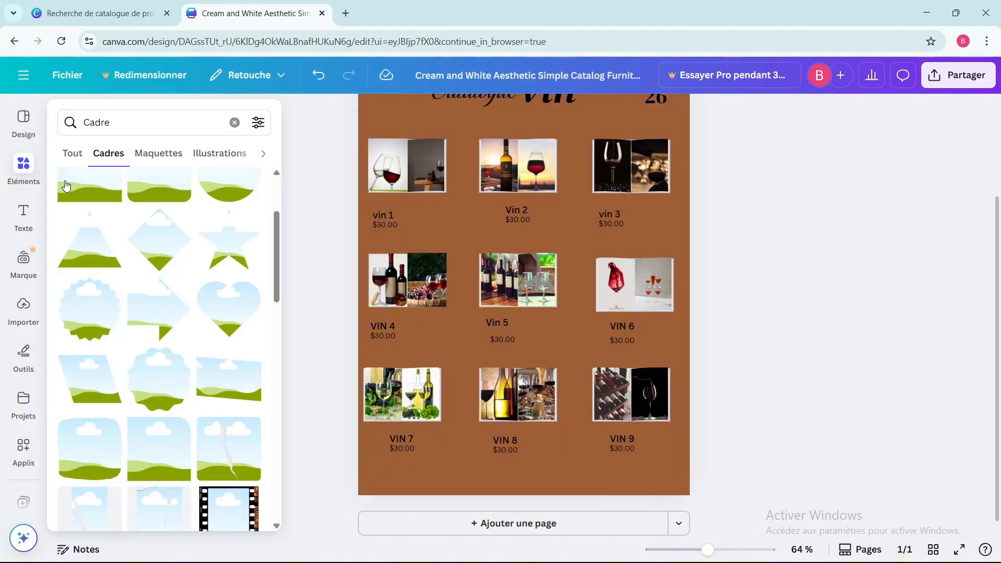
left_click(72, 186)
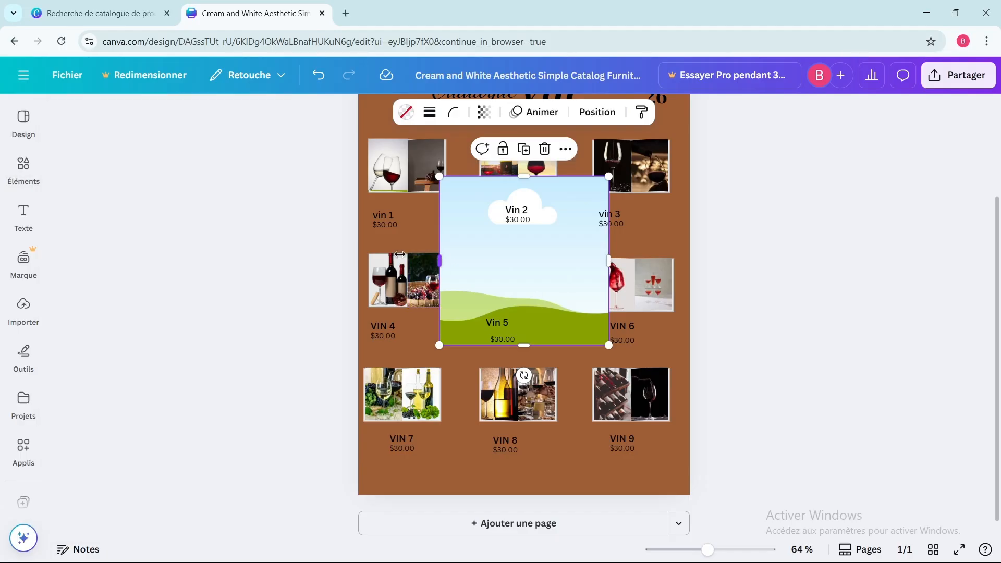
left_click_drag(438, 258, 355, 241)
left_click_drag(609, 261, 682, 273)
left_click_drag(567, 268, 581, 409)
left_click_drag(519, 326, 521, 462)
left_click_drag(349, 478, 359, 471)
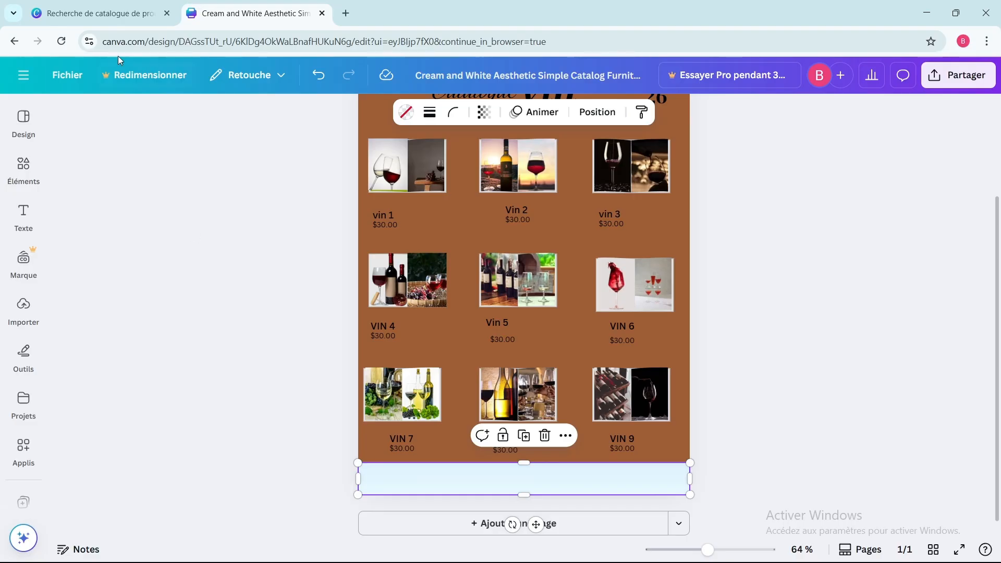
Search the photos for "cave à vin" and place the wine glass and vineyard photo in the footer frame
left_click(24, 166)
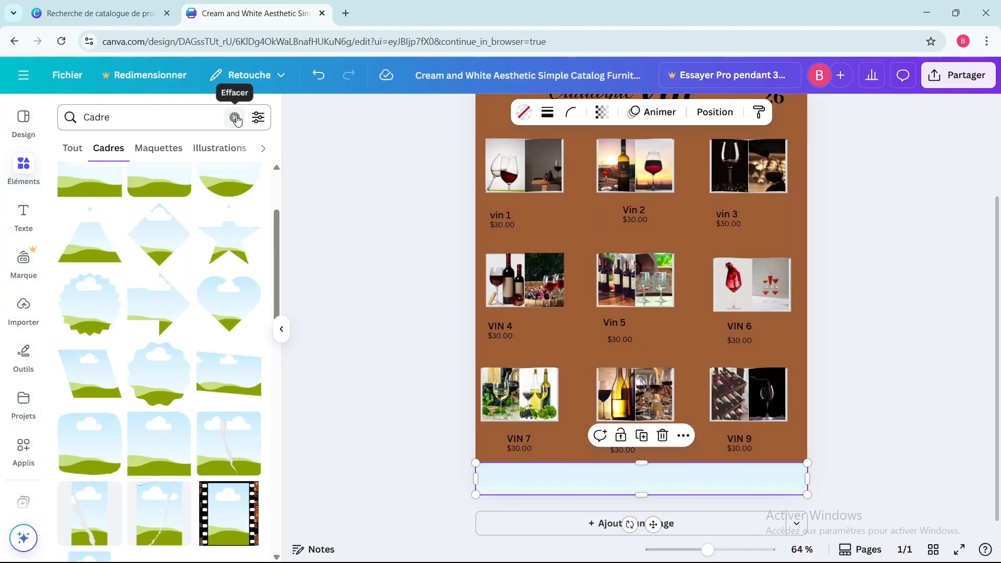
left_click(235, 122)
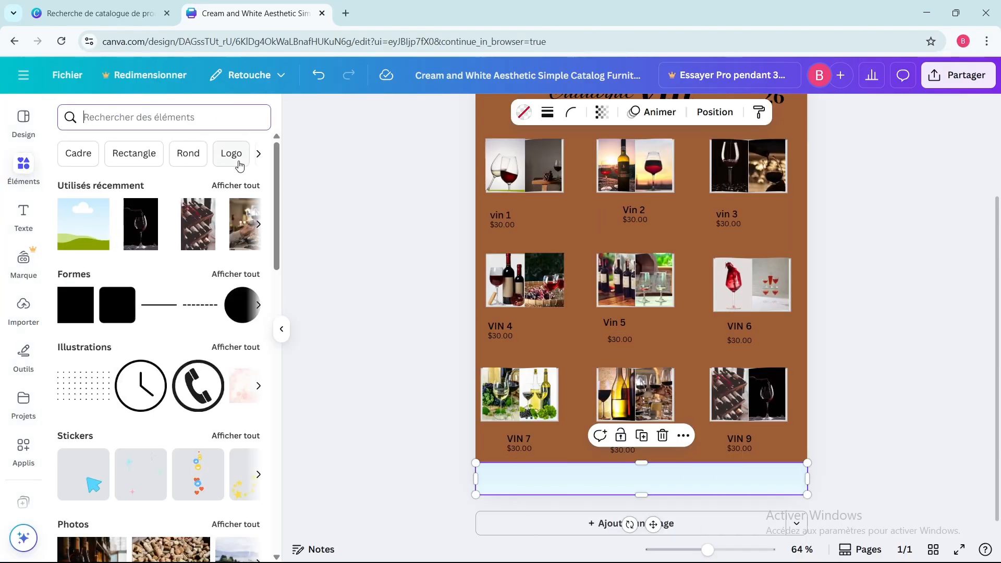
left_click(94, 116)
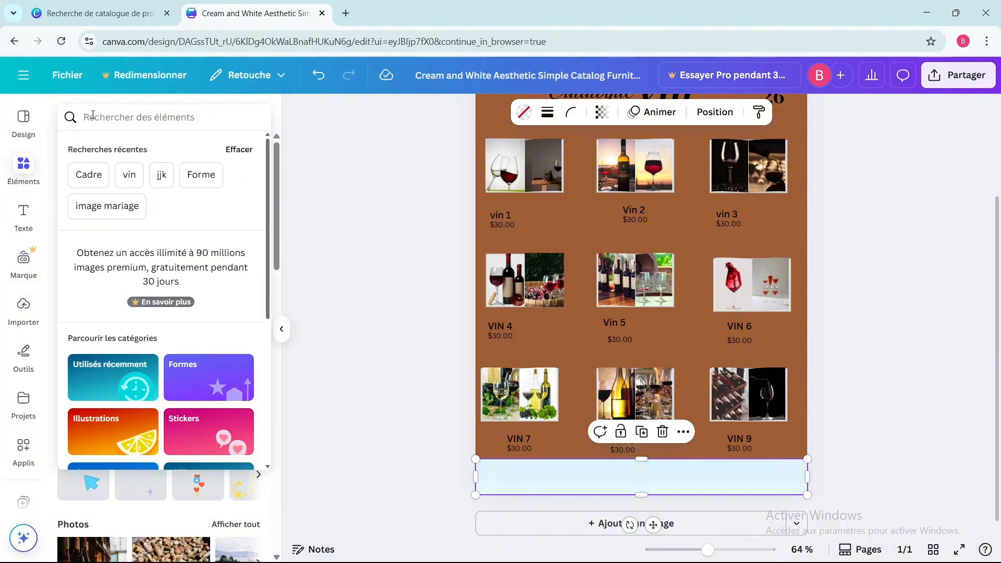
type("CAVE")
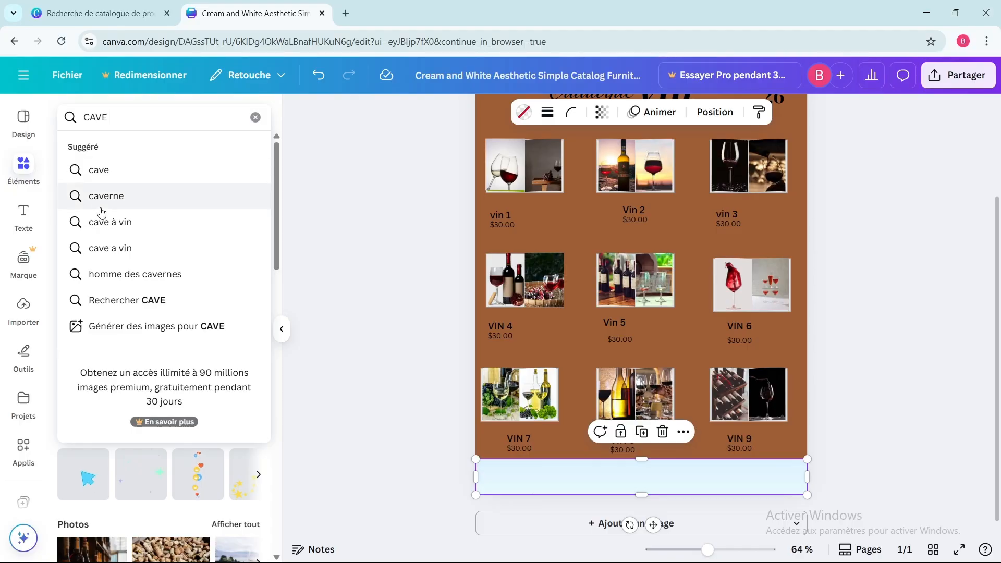
left_click(104, 224)
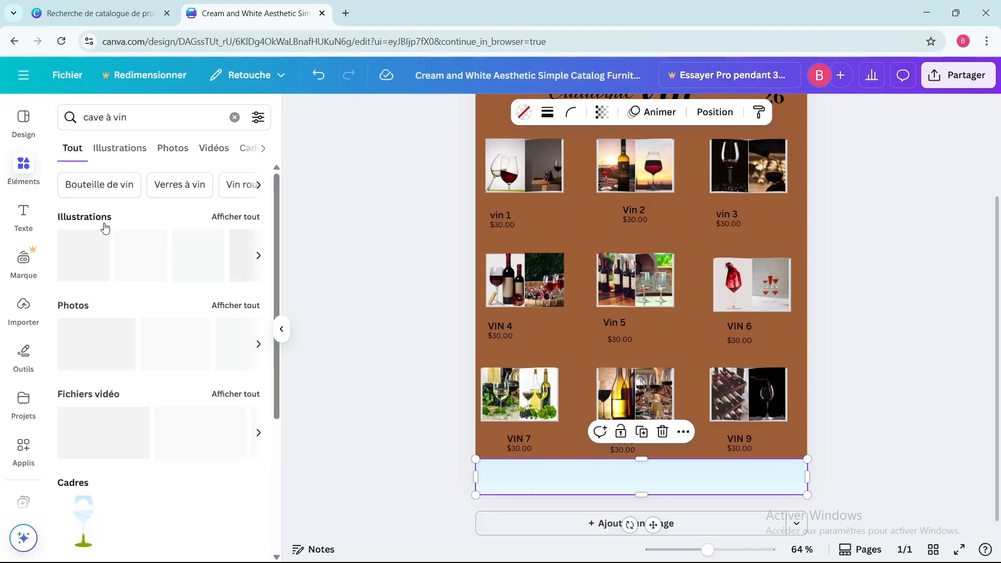
left_click(238, 306)
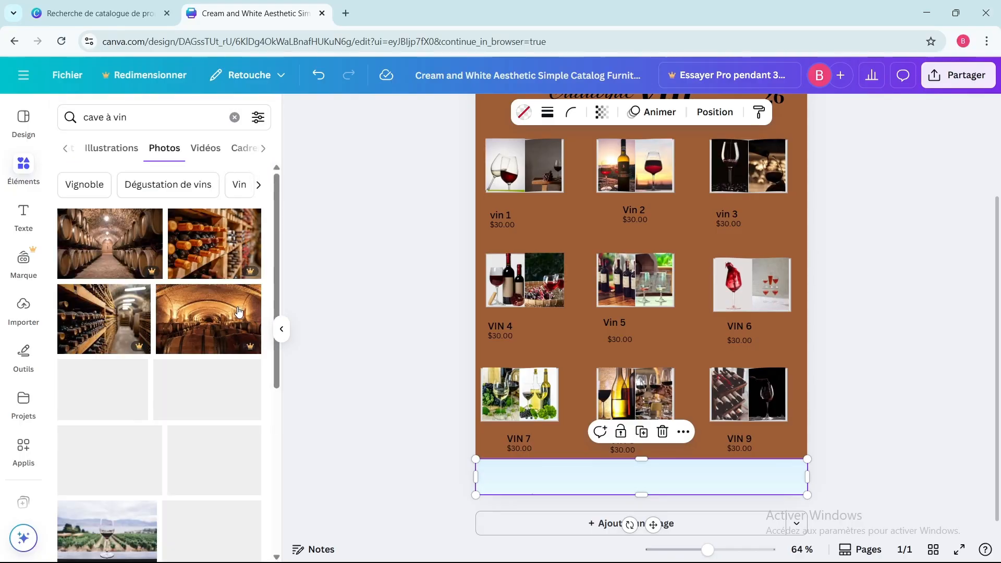
scroll(215, 311, "down", 2)
scroll(214, 311, "down", 1)
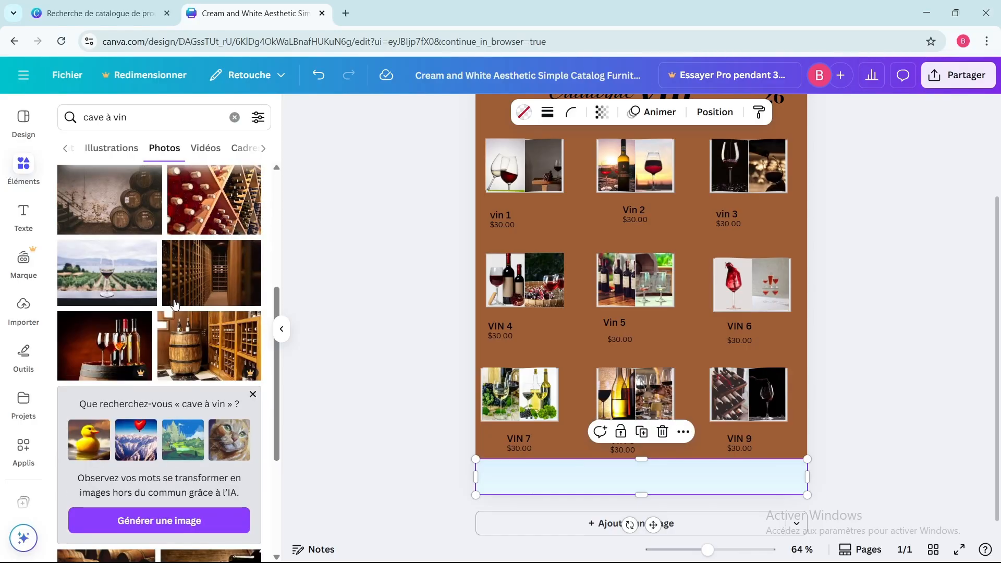
left_click(104, 278)
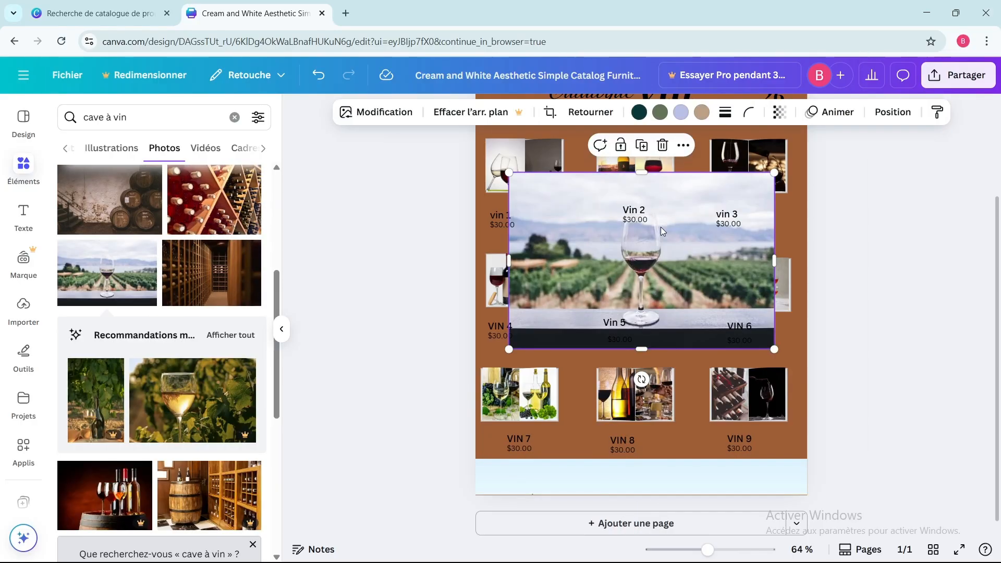
left_click_drag(774, 261, 807, 260)
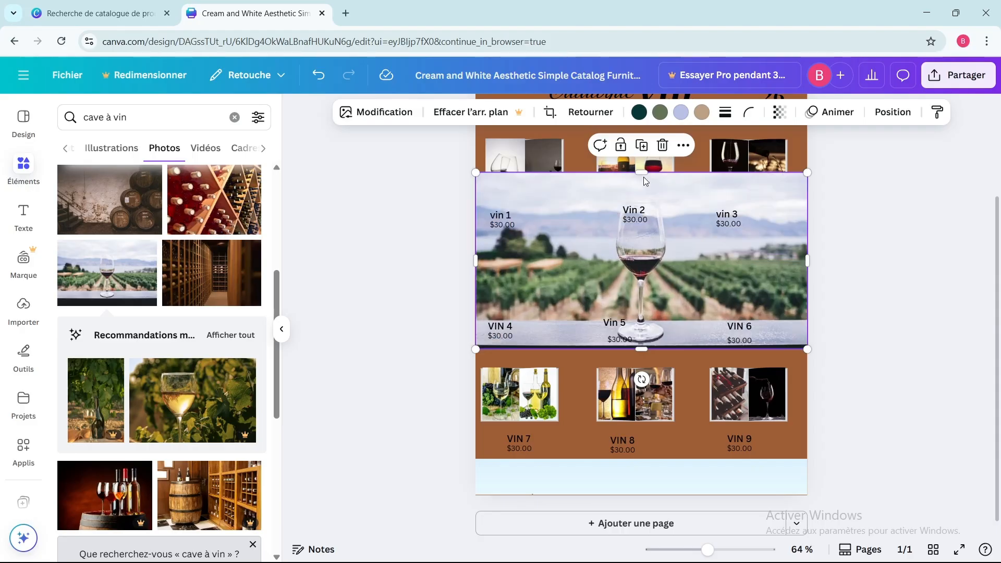
left_click_drag(631, 208, 617, 451)
Replace the header's "Liceria Corp." text with "LUXURY VIN", shifting it towards the page's centre and narrowing its text box
scroll(690, 370, "up", 3)
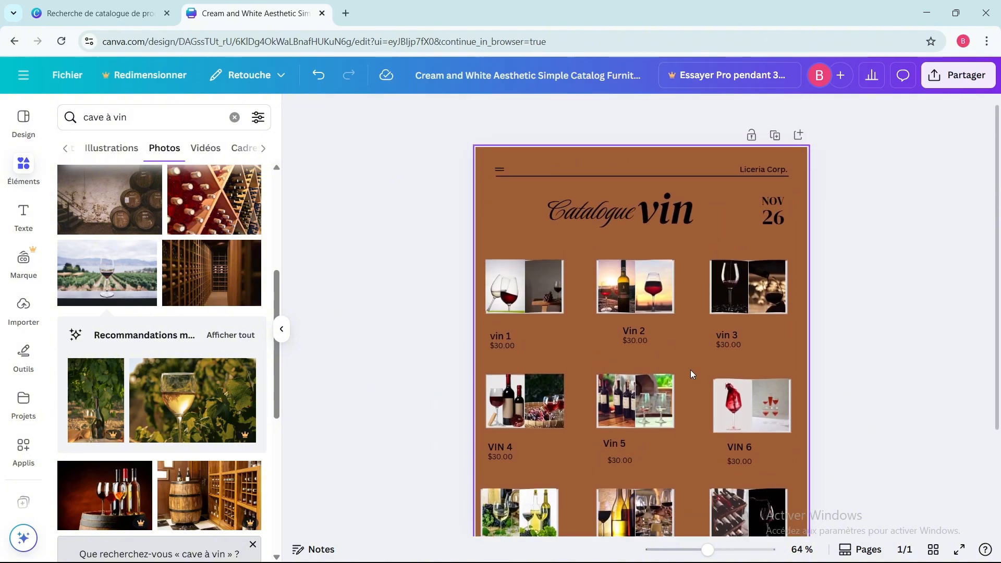
left_click(548, 172)
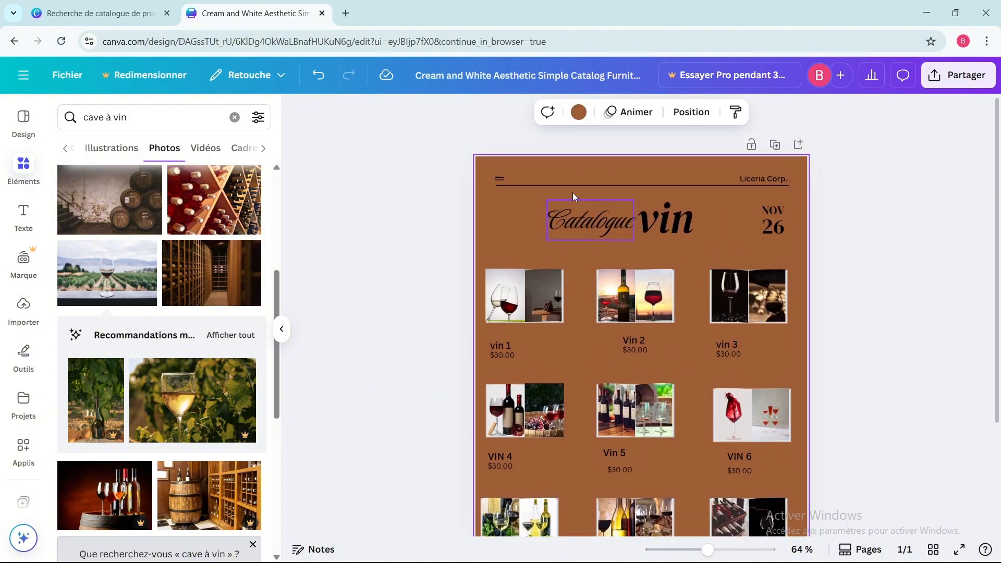
left_click(747, 180)
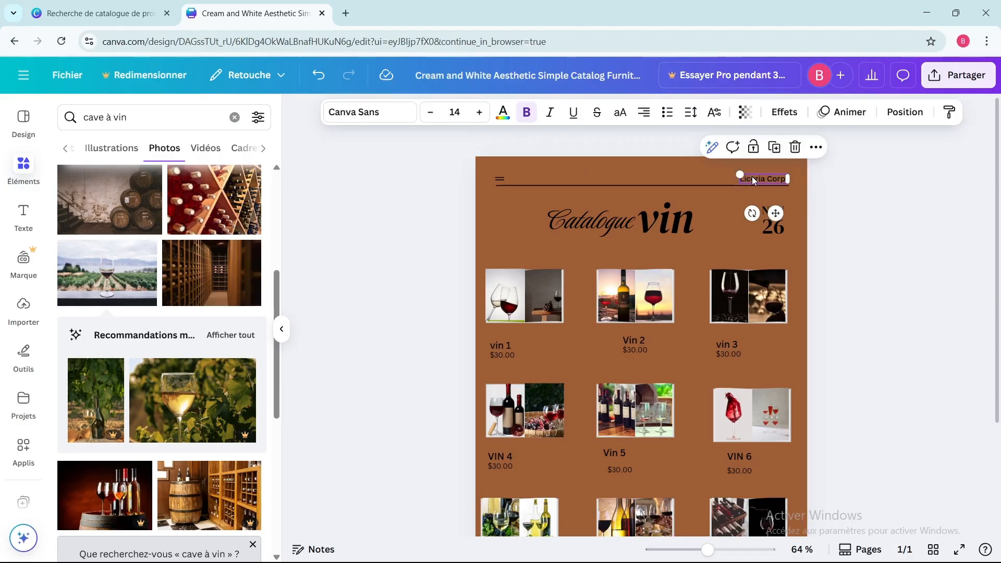
left_click_drag(752, 180, 709, 176)
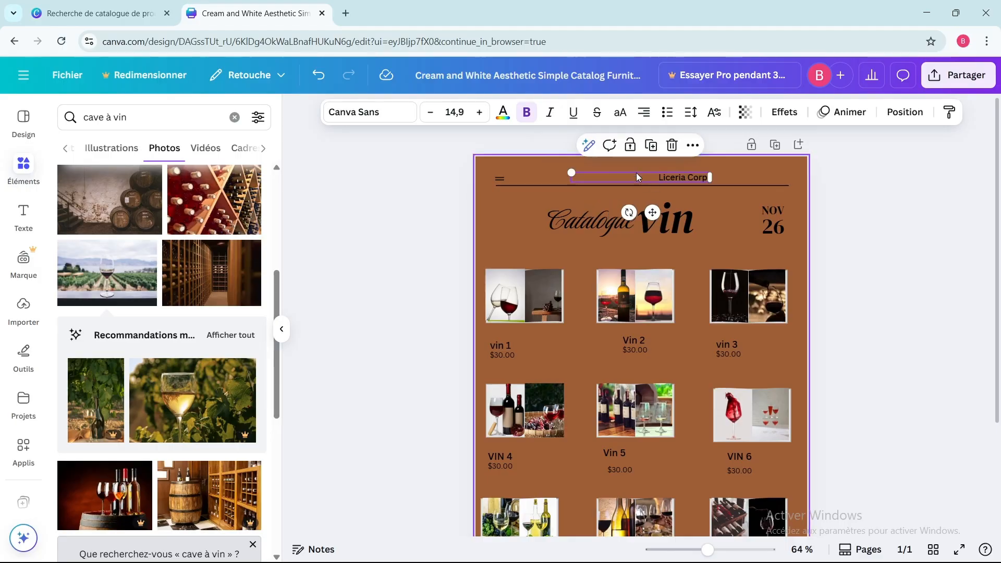
double_click(694, 177)
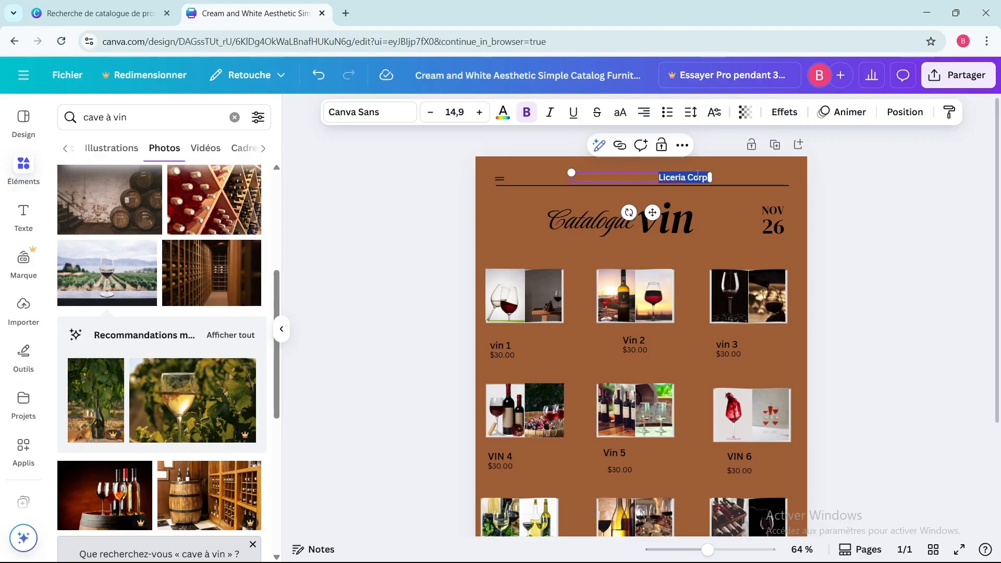
type("LUXURY VIN")
left_click_drag(571, 177, 652, 181)
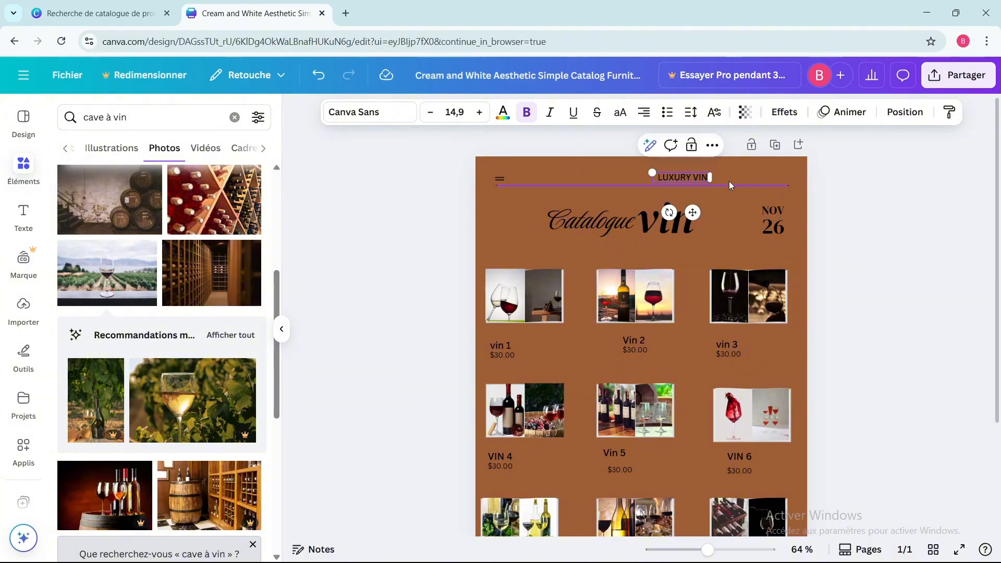
Set the "LUXURY VIN" text to Shrikhand at size 19,9 and move it to the right end of the header
left_click(479, 113)
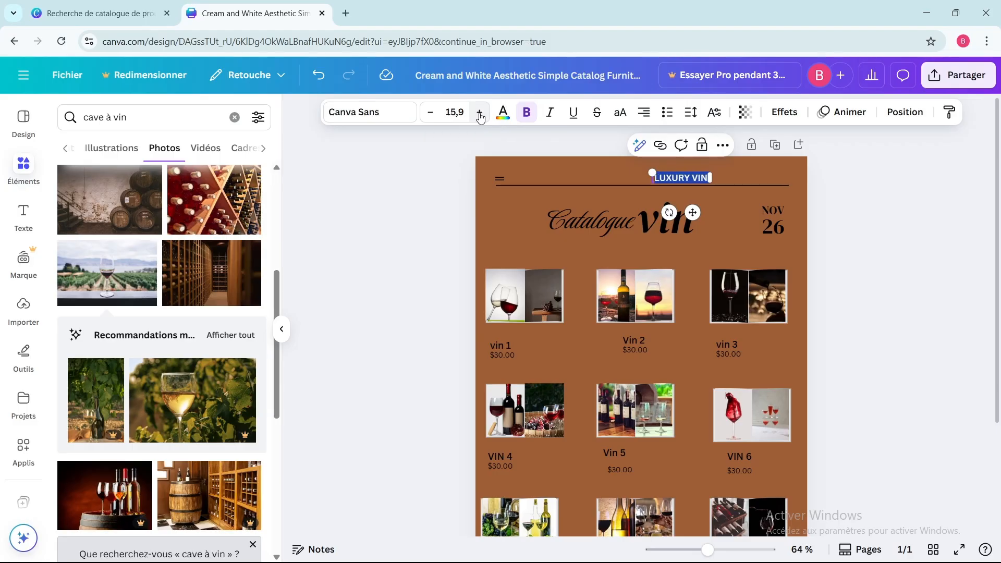
left_click(479, 114)
left_click(479, 114)
left_click(479, 113)
left_click(480, 113)
left_click(390, 116)
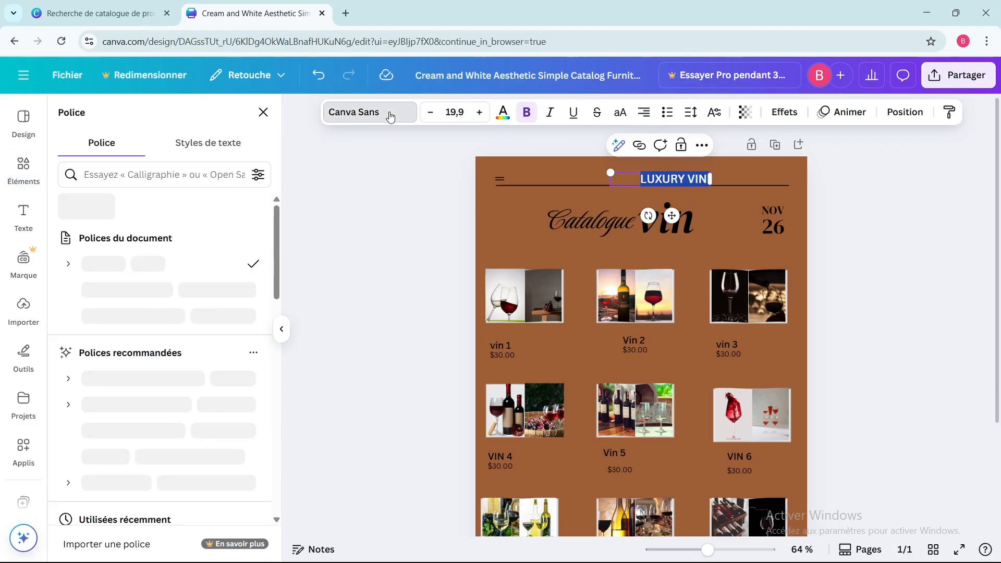
scroll(131, 315, "down", 3)
scroll(130, 314, "down", 2)
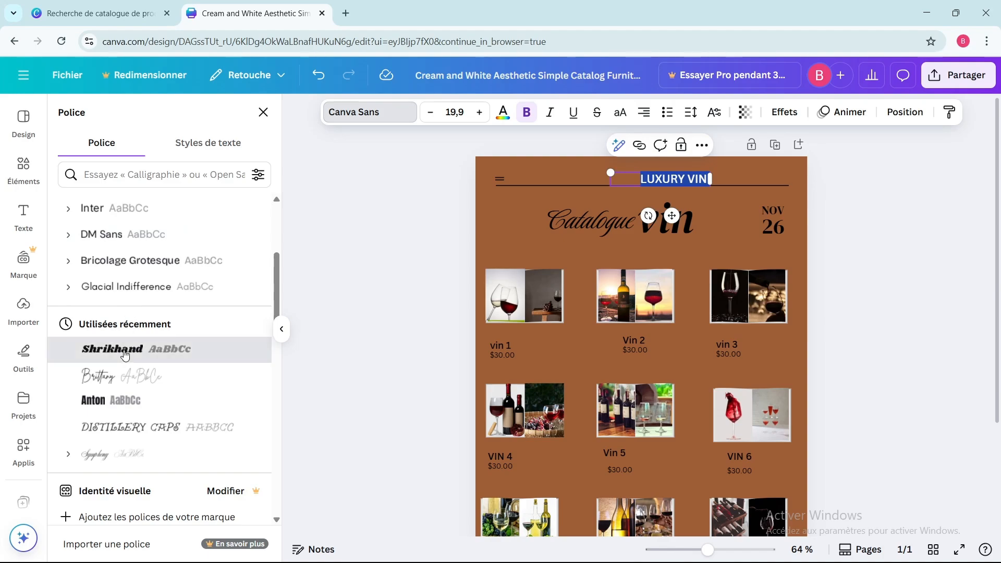
left_click(125, 348)
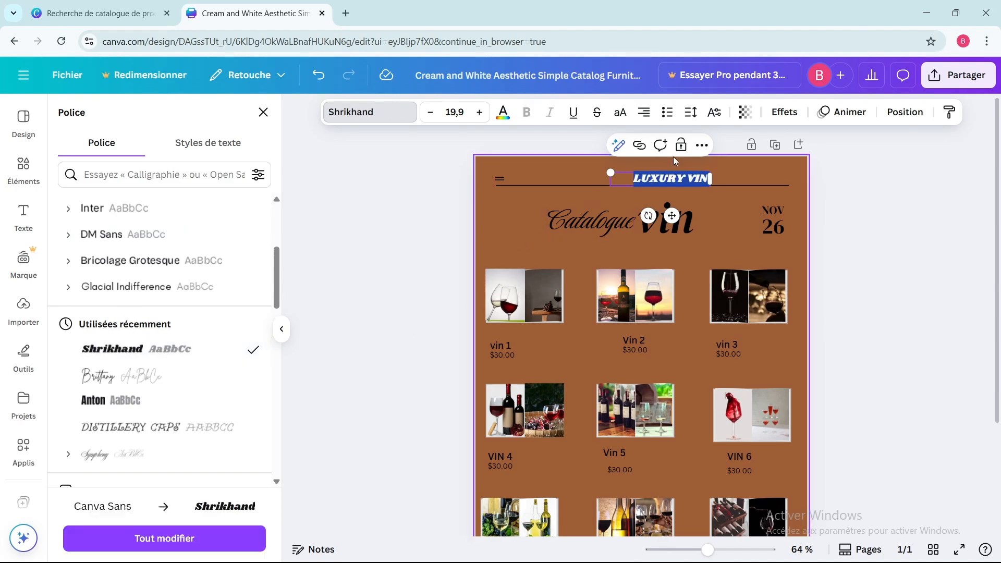
left_click_drag(665, 178, 749, 173)
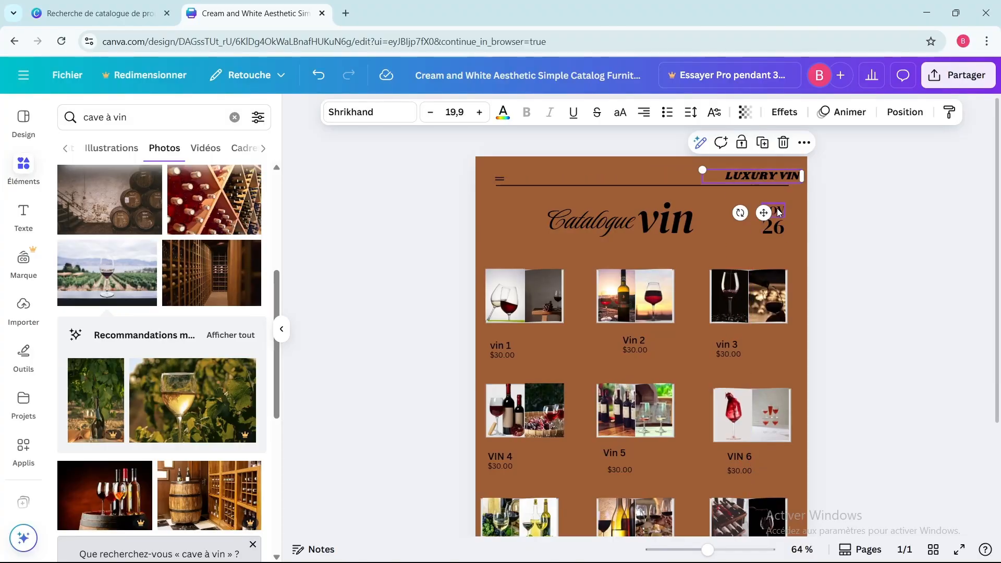
Swap the "NOV 26" date for a street address and phone number line in the header, and space "Catalogue" and "vin" apart
left_click(772, 196)
left_click(684, 223)
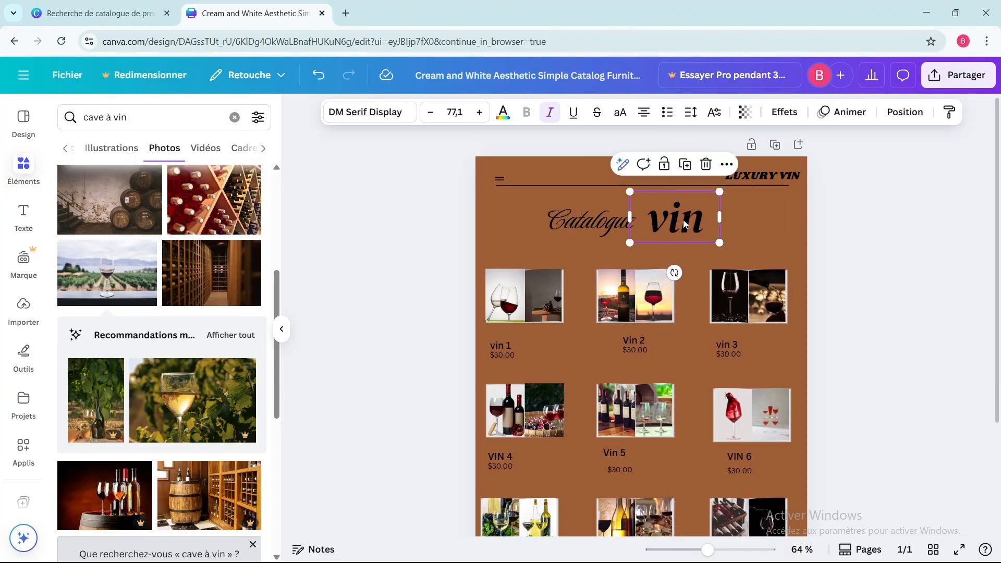
left_click(597, 216)
left_click(739, 215)
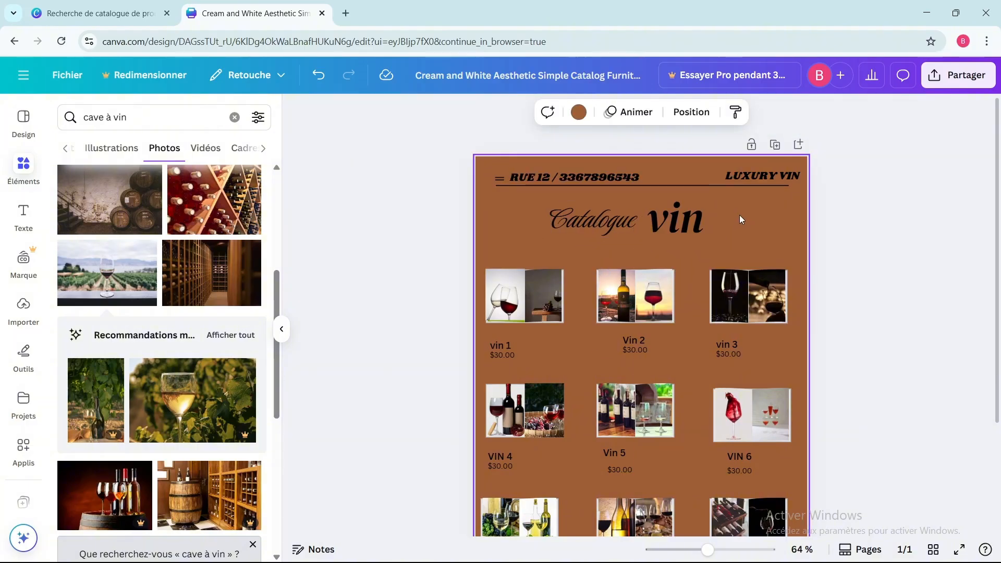
scroll(735, 218, "down", 3)
scroll(735, 218, "up", 2)
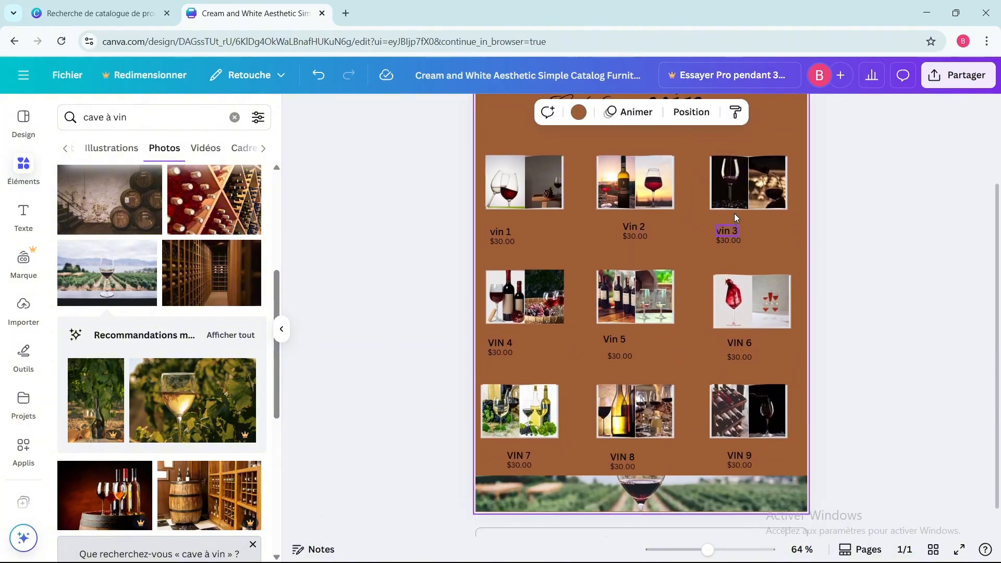
Look over the finished catalogue page and download the design as a PNG at size 1
scroll(735, 218, "up", 2)
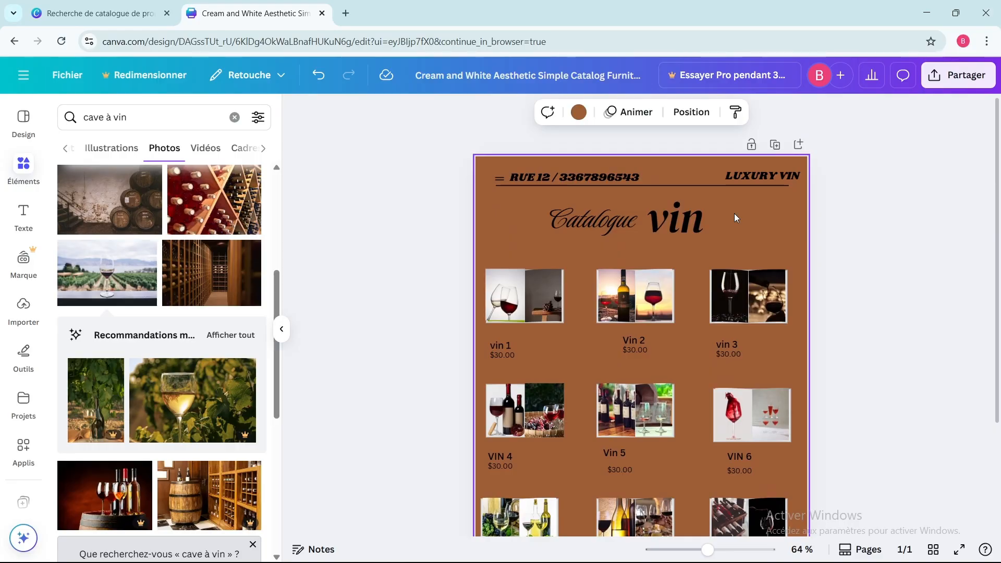
scroll(734, 213, "down", 2)
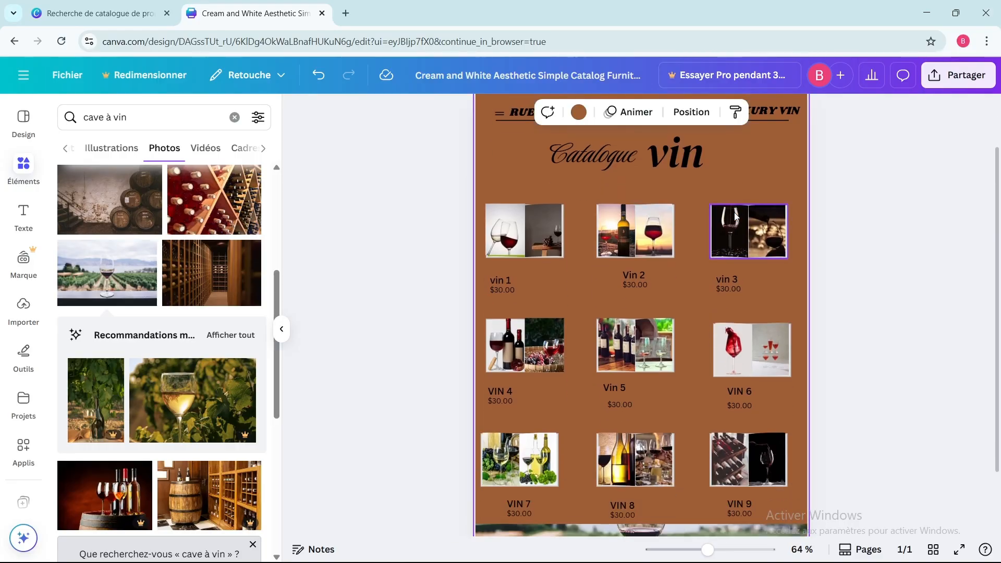
scroll(735, 213, "up", 2)
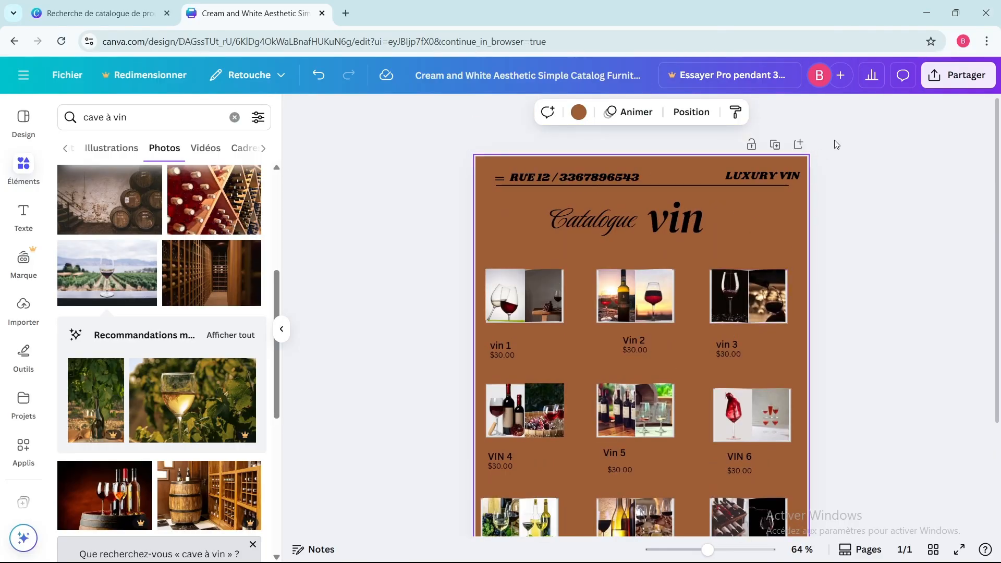
left_click(932, 82)
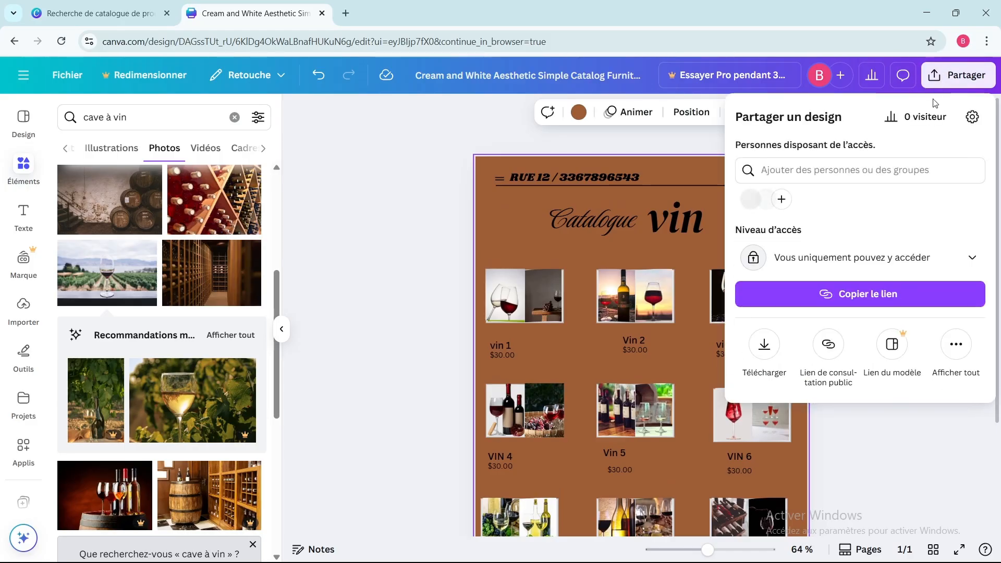
left_click(765, 347)
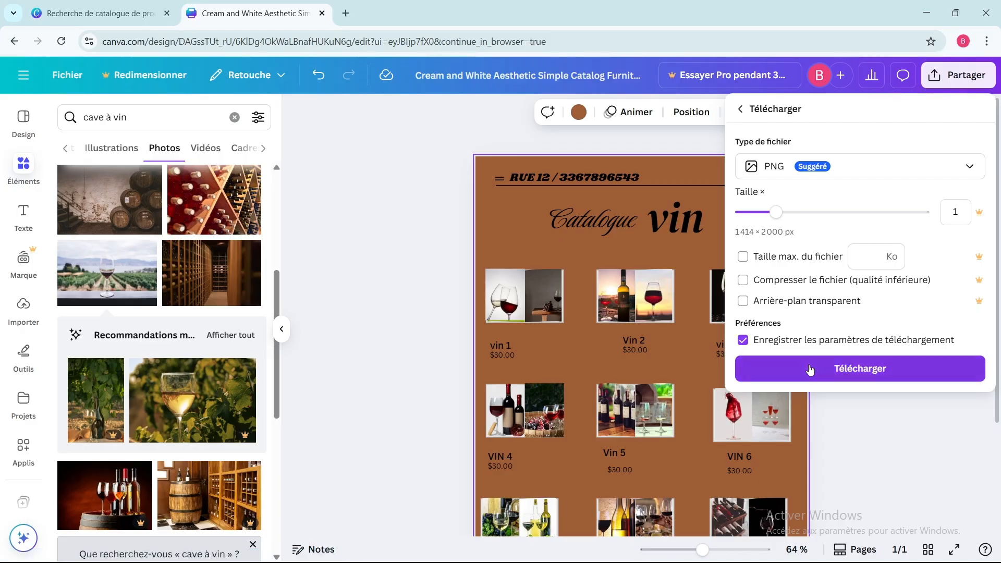
left_click(811, 368)
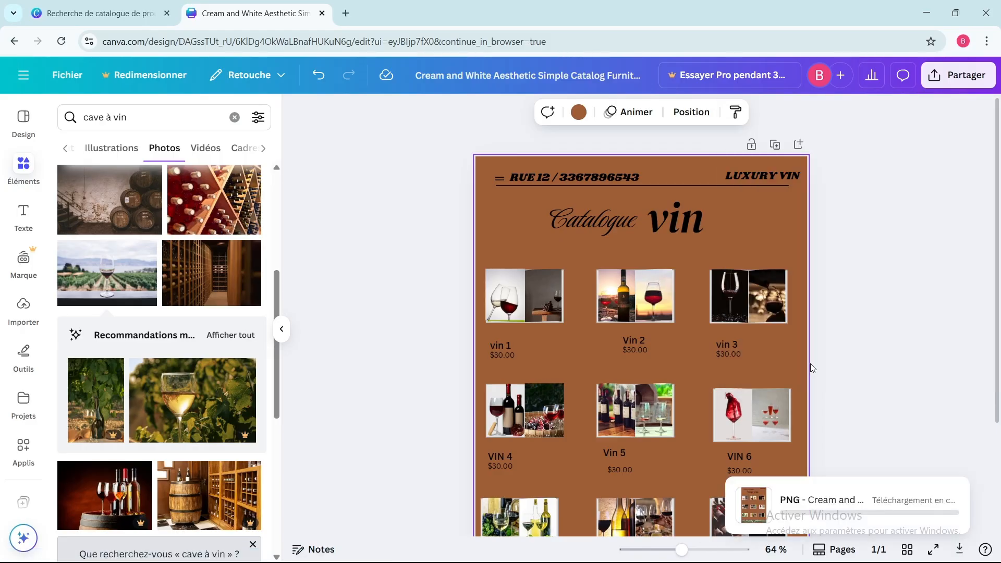